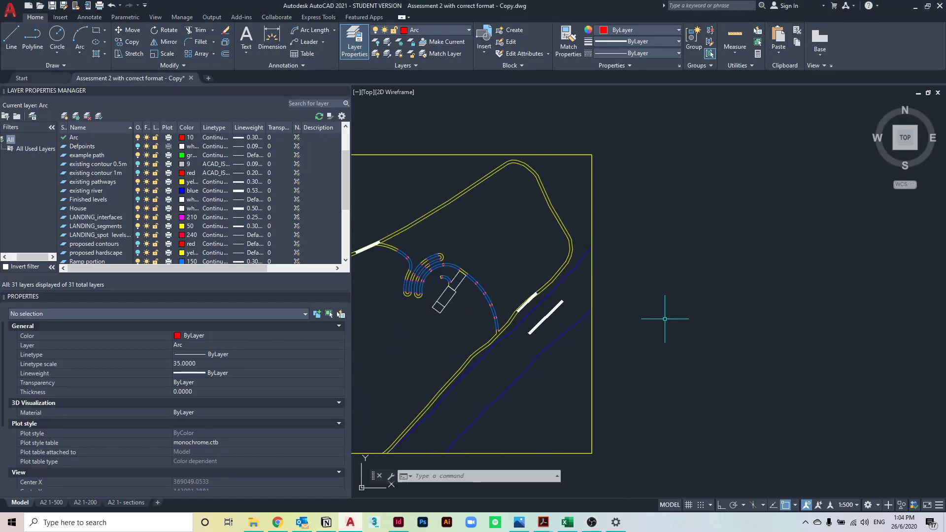
Step: Examine the curved ramp, the house and the surrounding paths in the site plan
scroll(641, 316, "down", 2)
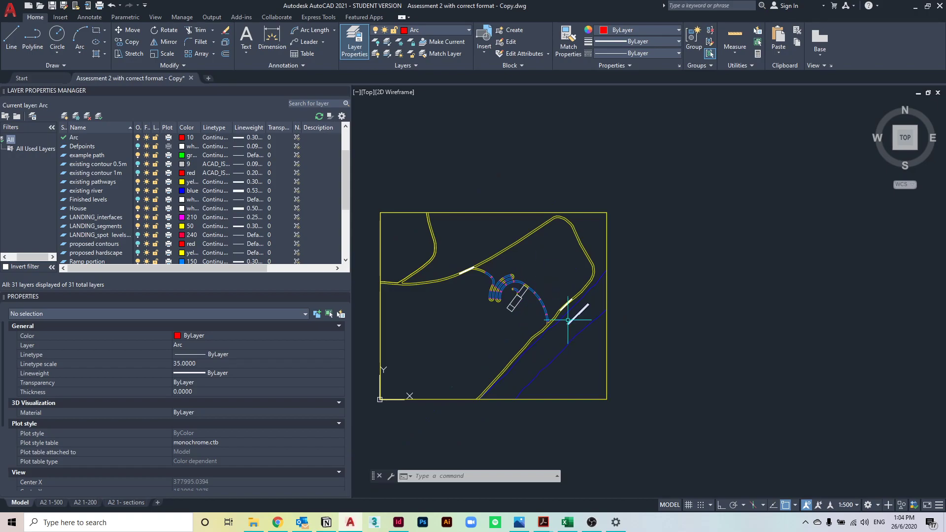
scroll(521, 290, "up", 4)
mouse_move(567, 278)
middle_mouse_down()
mouse_move(663, 249)
mouse_move(652, 192)
middle_mouse_up()
scroll(666, 247, "down", 2)
scroll(659, 240, "up", 2)
scroll(601, 295, "down", 1)
scroll(690, 276, "down", 1)
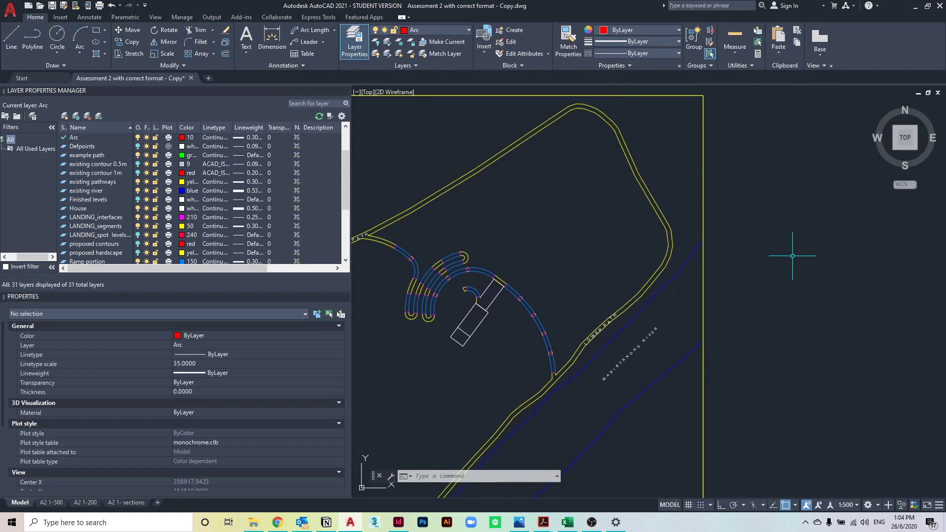
Step: Turn on the spline layer and make it the current layer
scroll(642, 245, "down", 1)
scroll(89, 182, "down", 4)
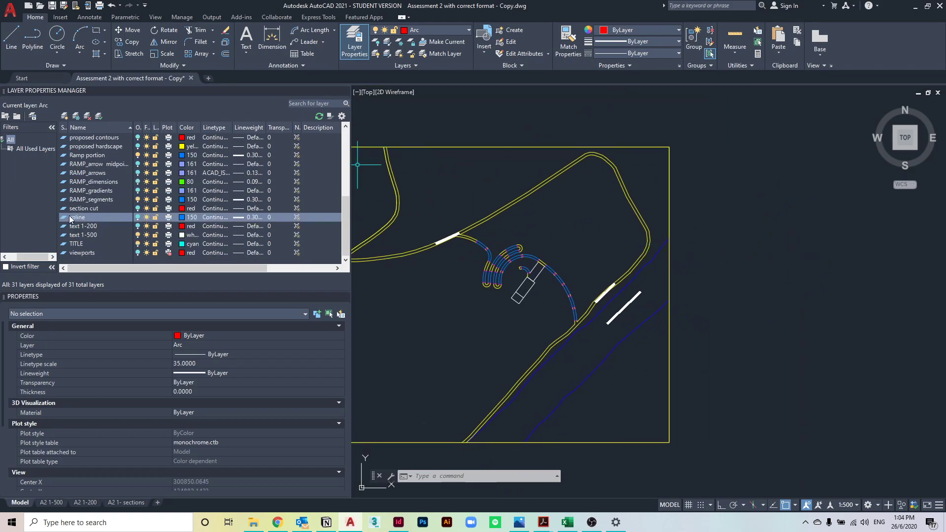
left_click(66, 217)
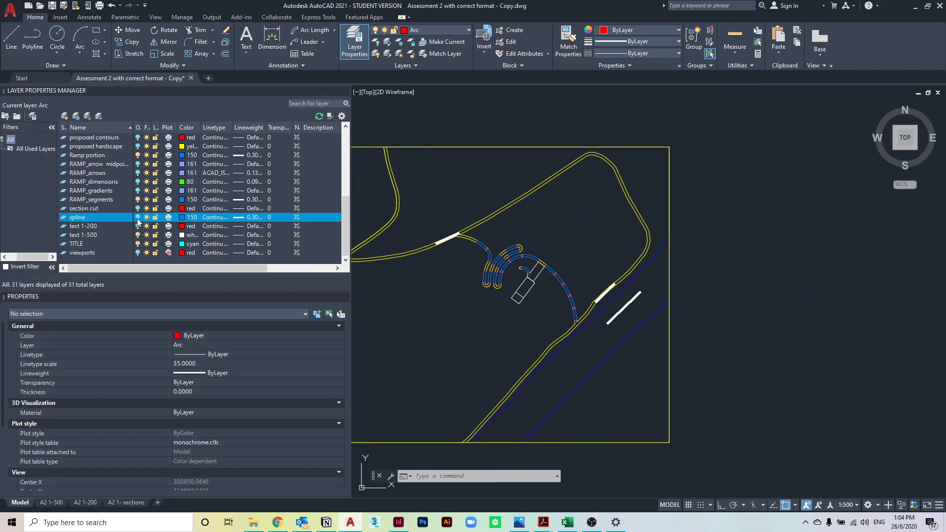
key("Delete")
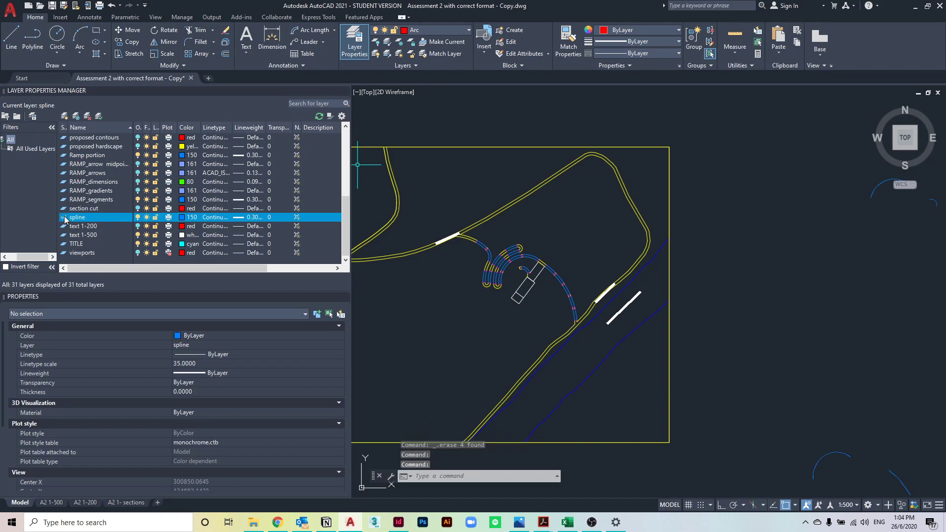
double_click(65, 217)
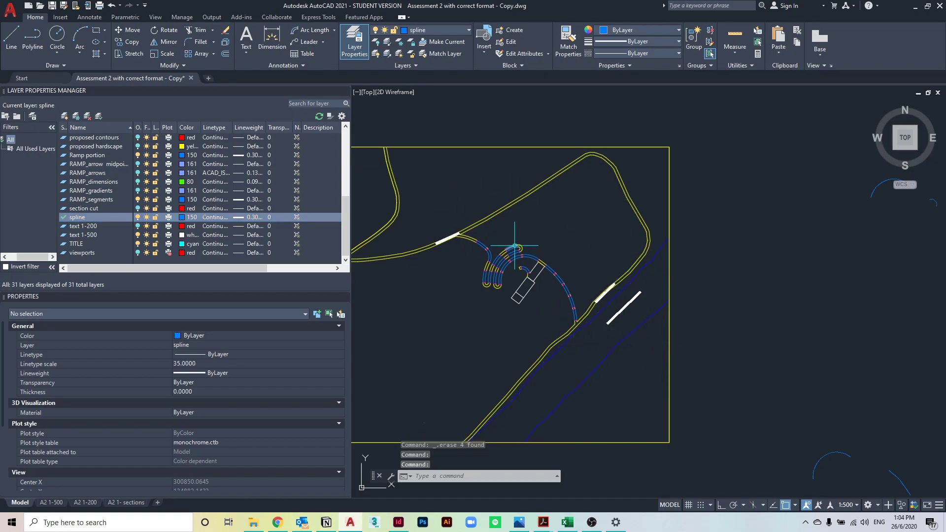
Step: Erase the two upper existing spline curves lying outside the site boundary, east of the plan
middle_click_drag(514, 246, 459, 265)
middle_click_drag(876, 332, 792, 281)
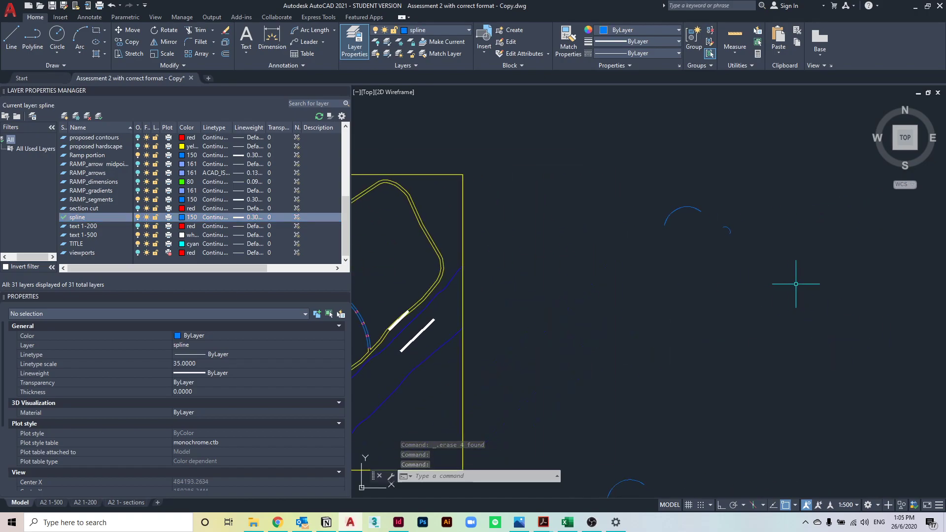
left_click(791, 264)
left_click(601, 168)
key("Delete")
middle_click_drag(606, 163, 718, 163)
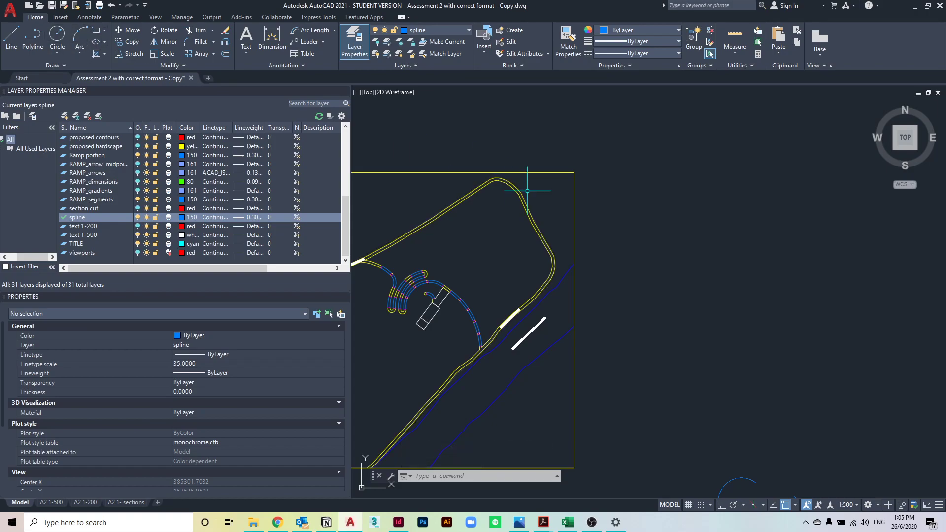
middle_click_drag(657, 258, 773, 266)
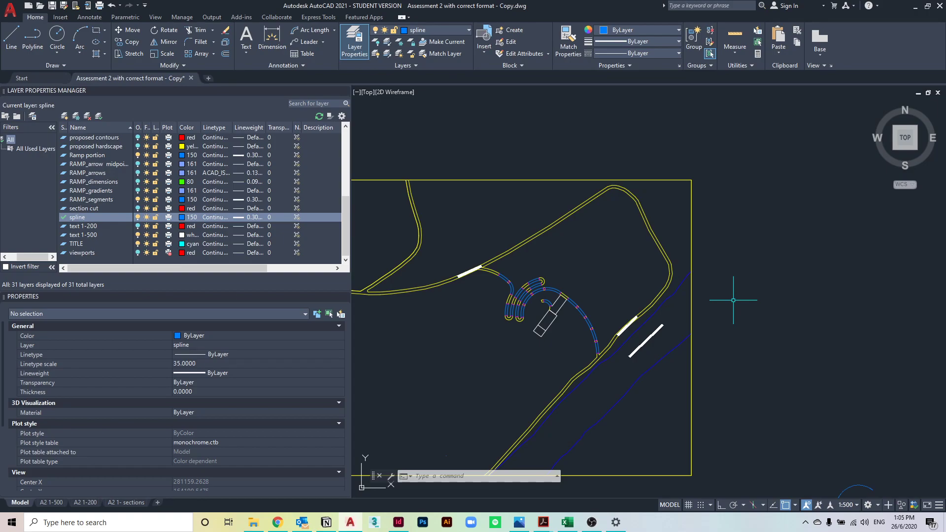
Step: With object snap off, trace a six-point spline along the large ramp's inner edge, starting at the house connection and running west
scroll(543, 308, "up", 6)
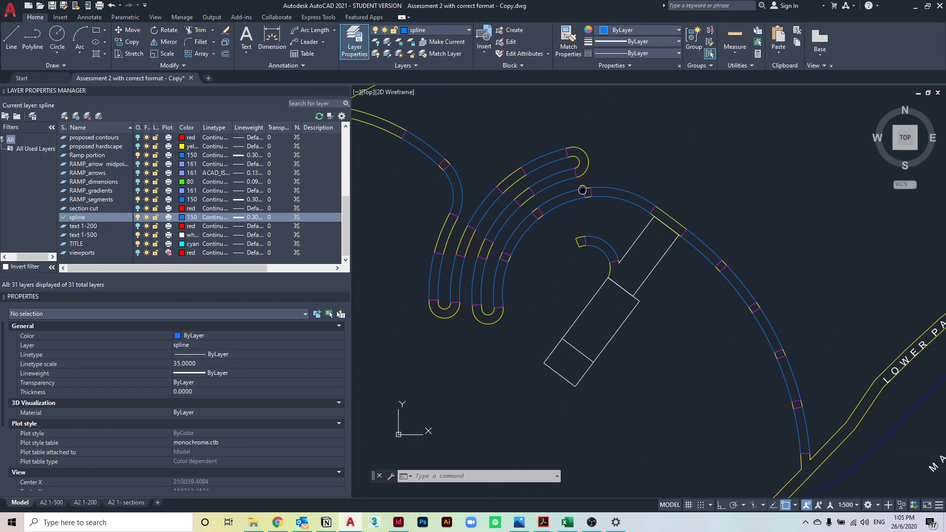
middle_click_drag(622, 246, 570, 187)
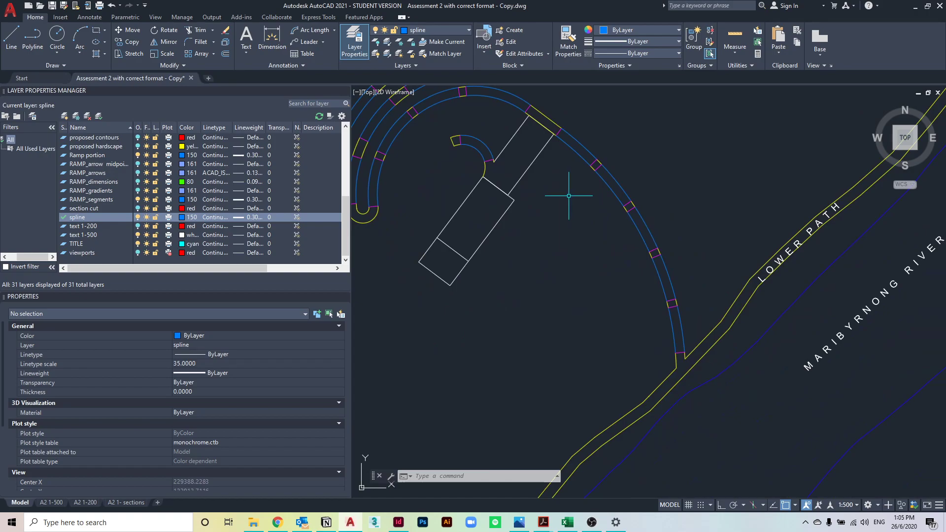
key("Return")
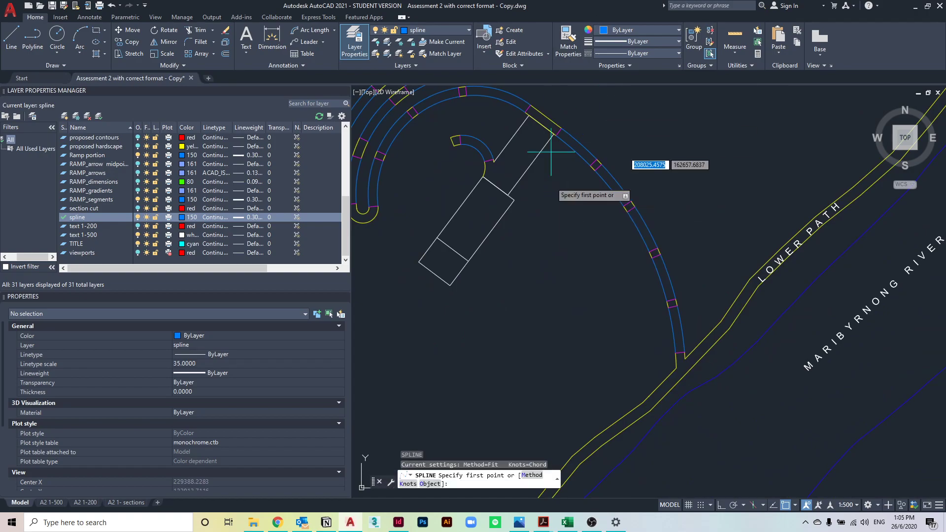
middle_click_drag(554, 109, 614, 165)
scroll(614, 165, "up", 2)
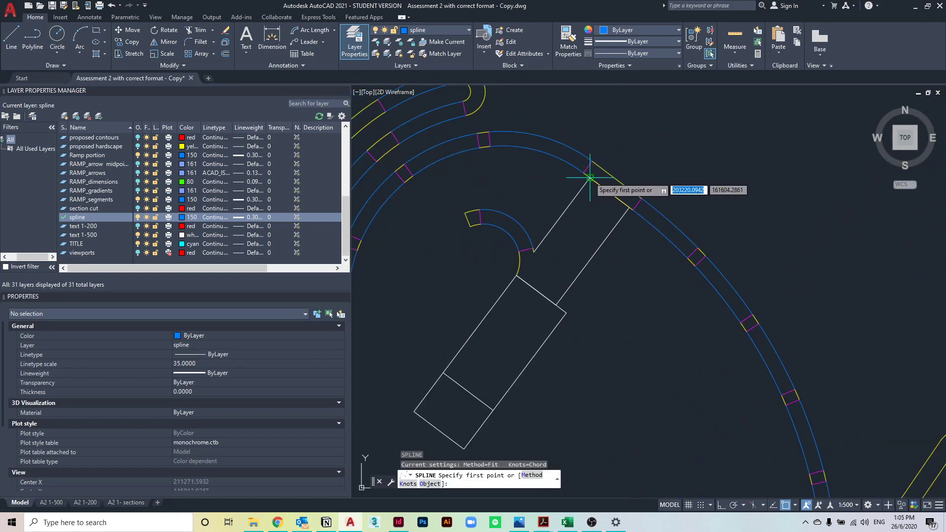
key("F3")
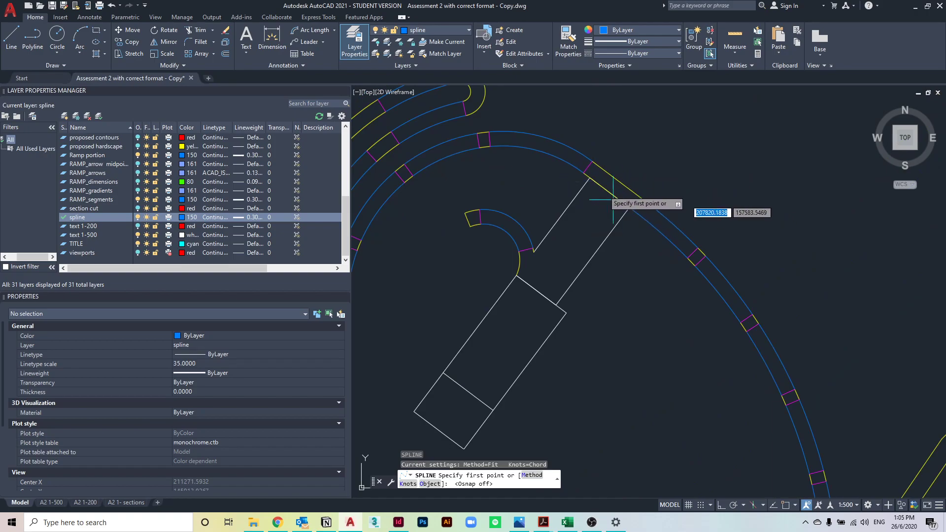
left_click(584, 157)
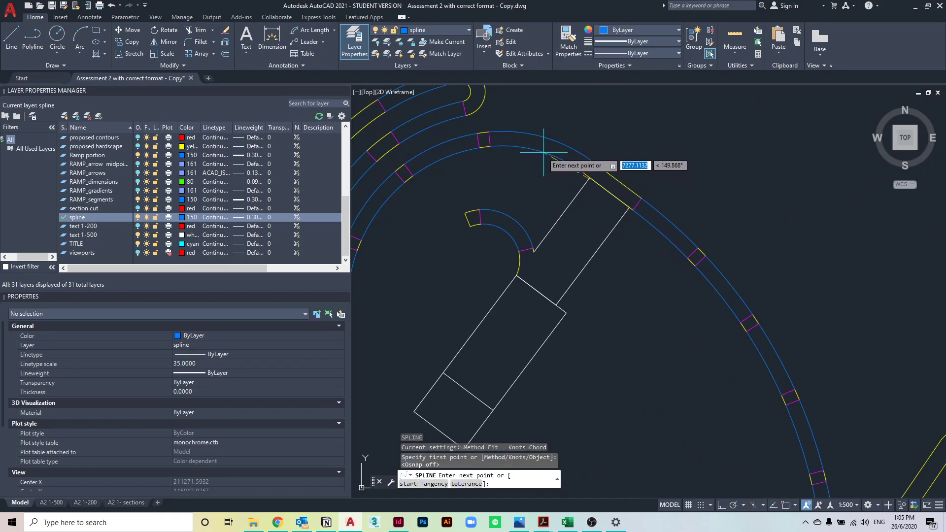
left_click(494, 147)
left_click(450, 155)
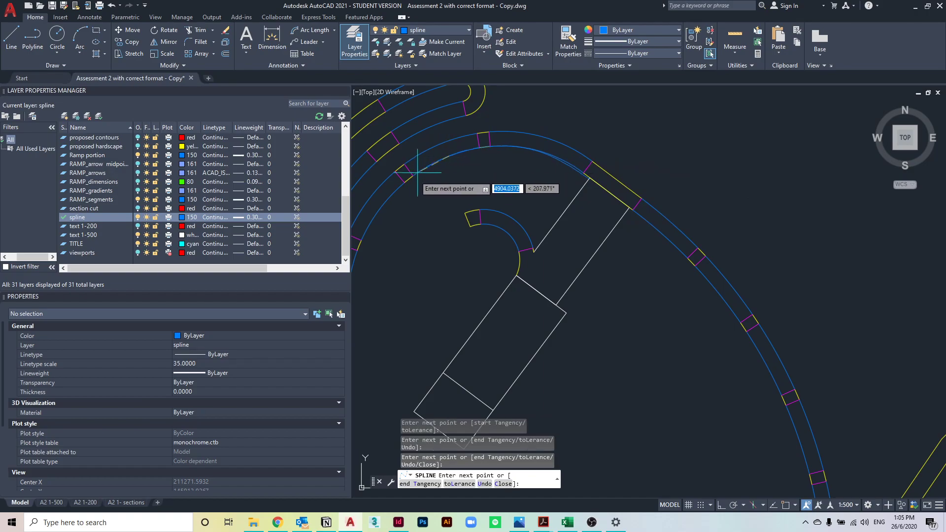
left_click(410, 176)
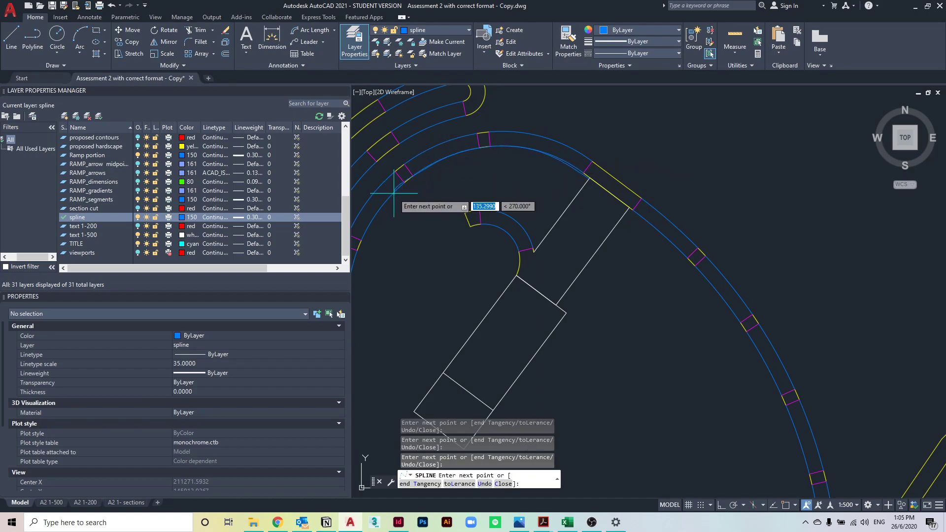
key("Return")
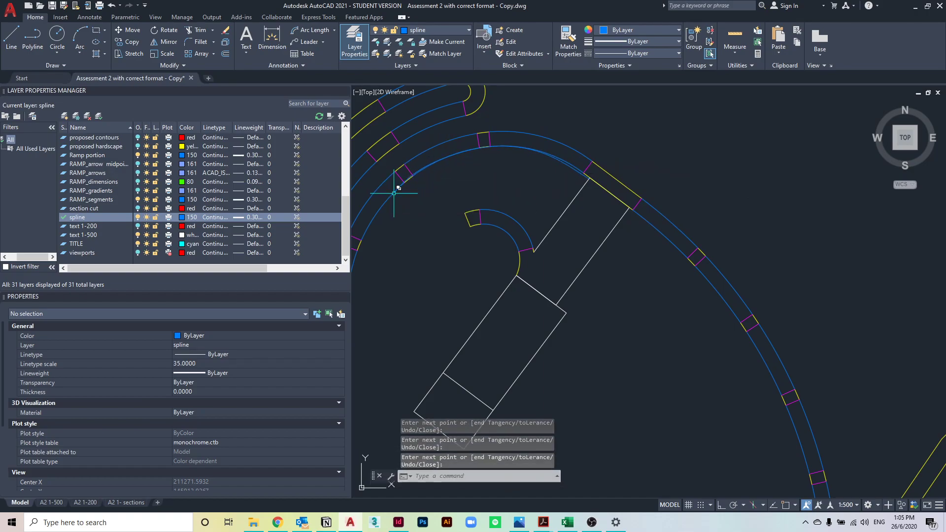
Step: Move the traced large ramp spline to the empty area east of the site boundary
left_click(583, 173)
left_click(614, 216)
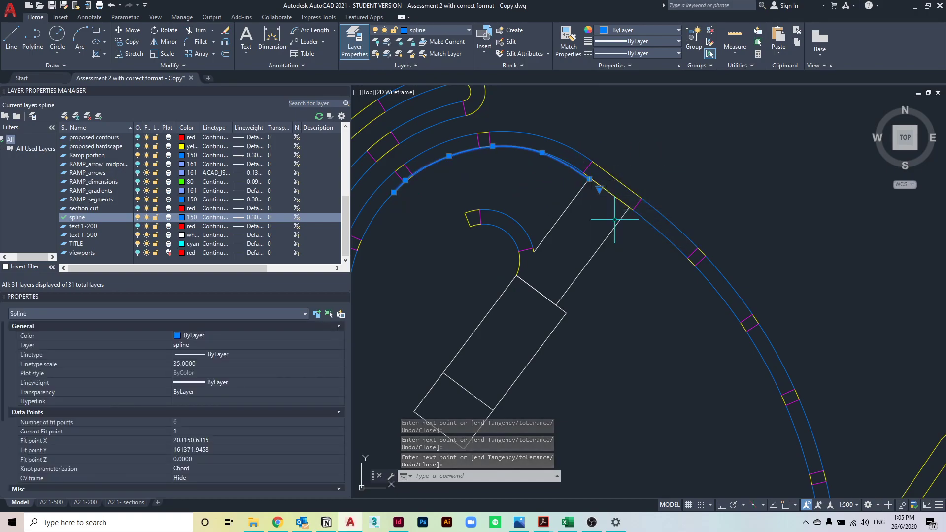
type("MOVE")
key("Return")
left_click(633, 202)
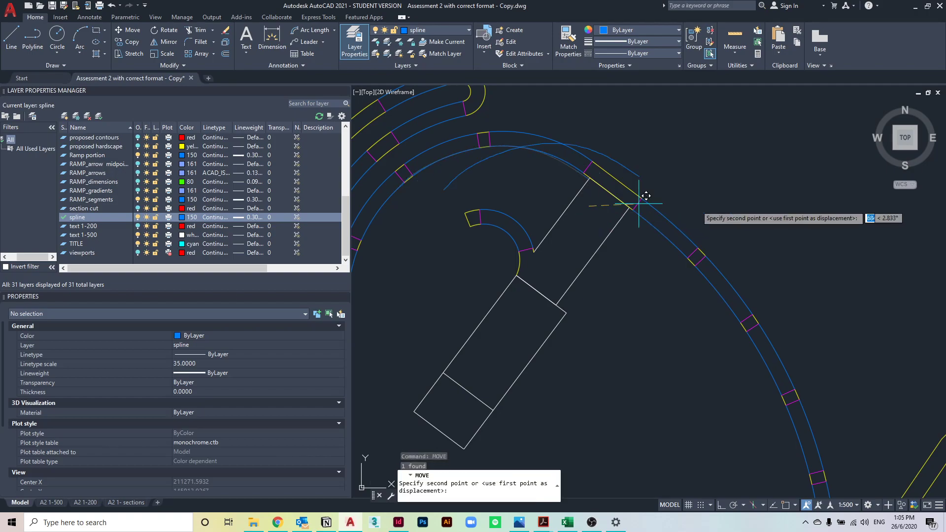
scroll(635, 201, "down", 6)
left_click(733, 178)
scroll(608, 268, "up", 10)
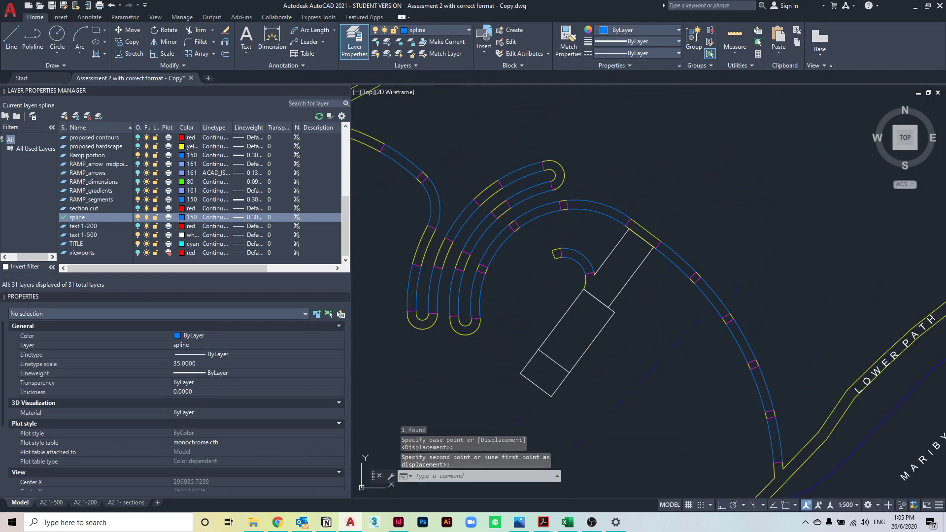
Step: Trace a five-point spline along the inner edge of the small curved ramp beside the house
scroll(585, 272, "down", 2)
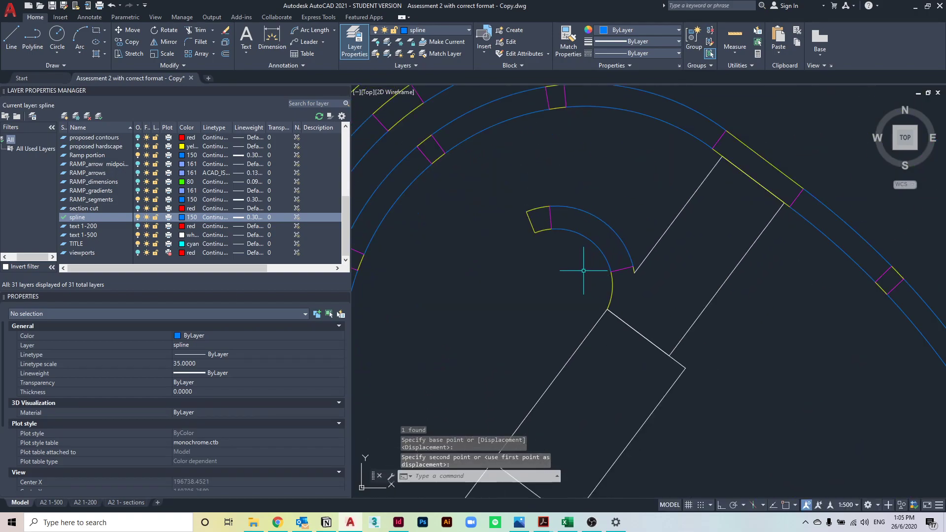
type("spl")
key("Return")
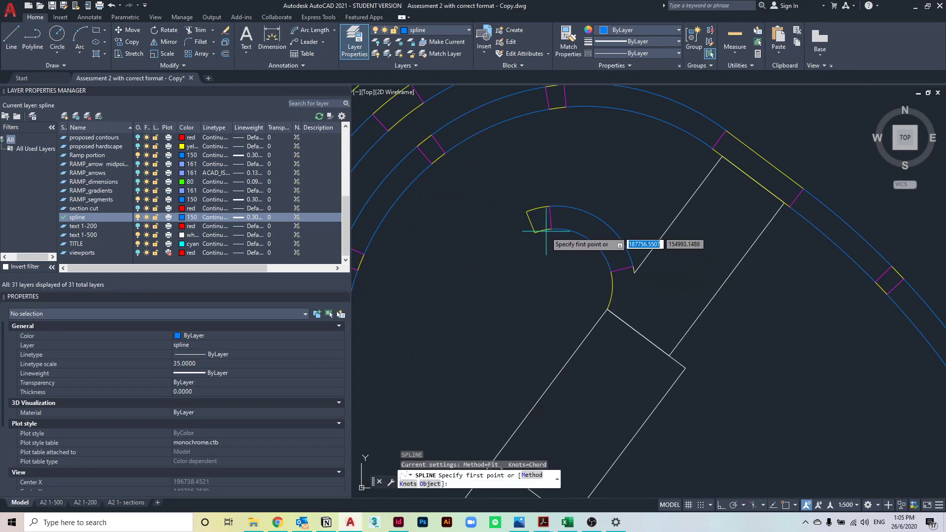
left_click(556, 230)
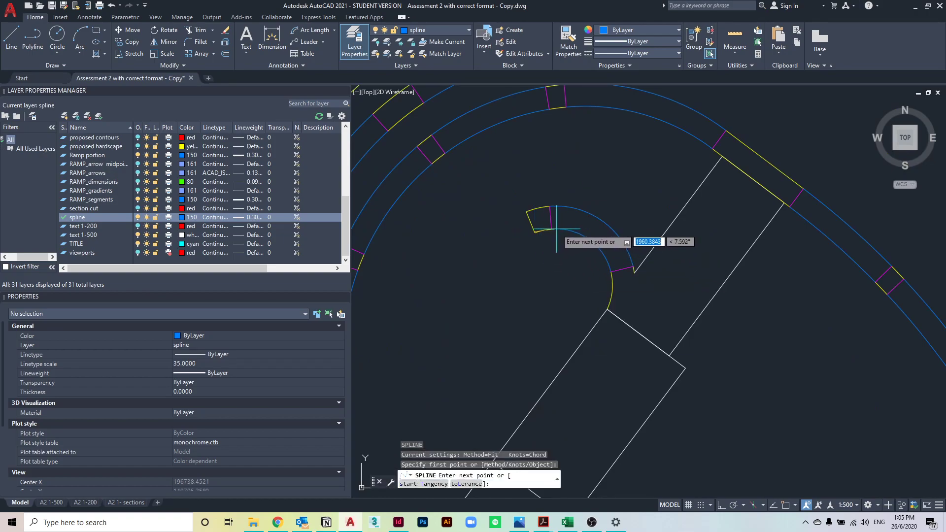
left_click(613, 268)
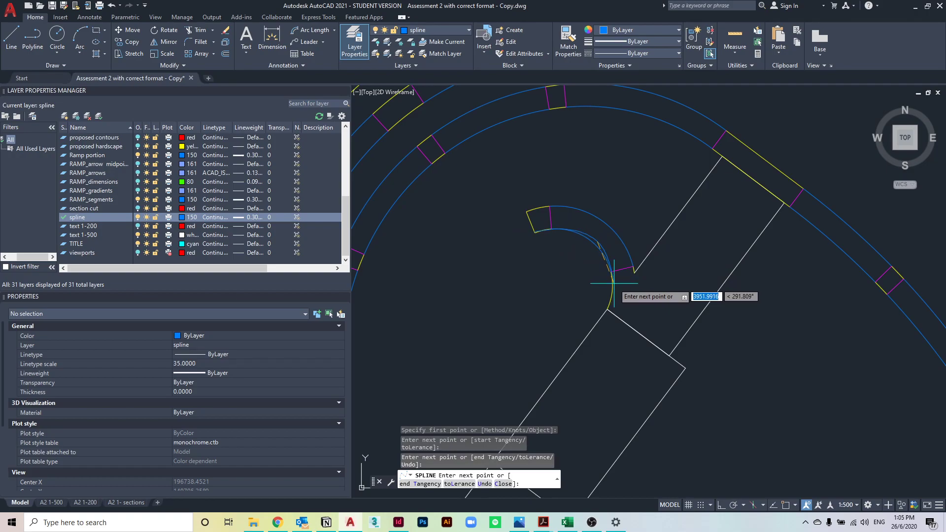
left_click(611, 299)
key("Return")
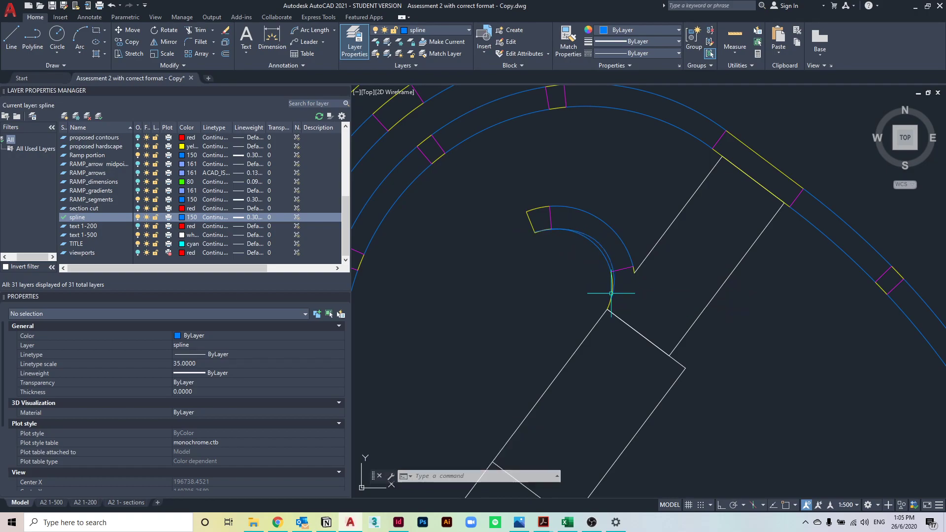
Step: Move the small ramp spline outside the site boundary, near the larger moved spline
left_click(606, 250)
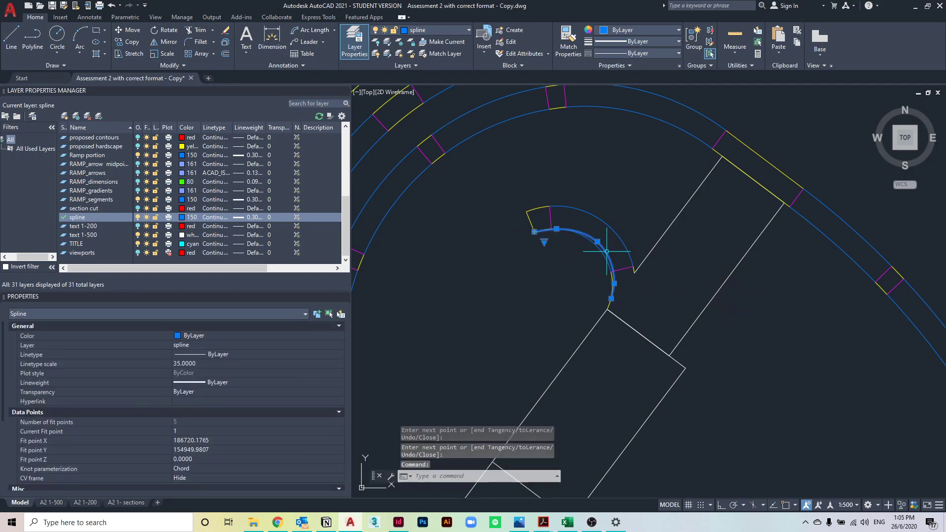
type("mov")
key("Return")
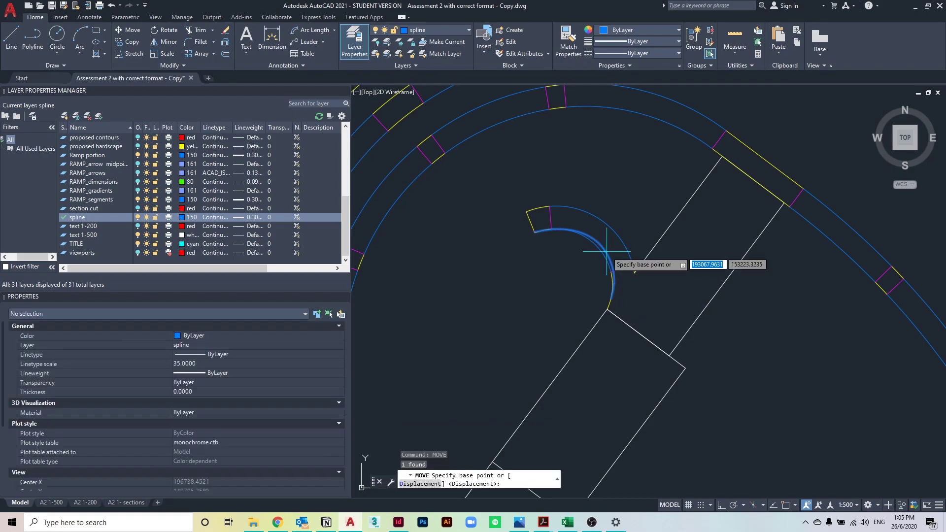
left_click(613, 247)
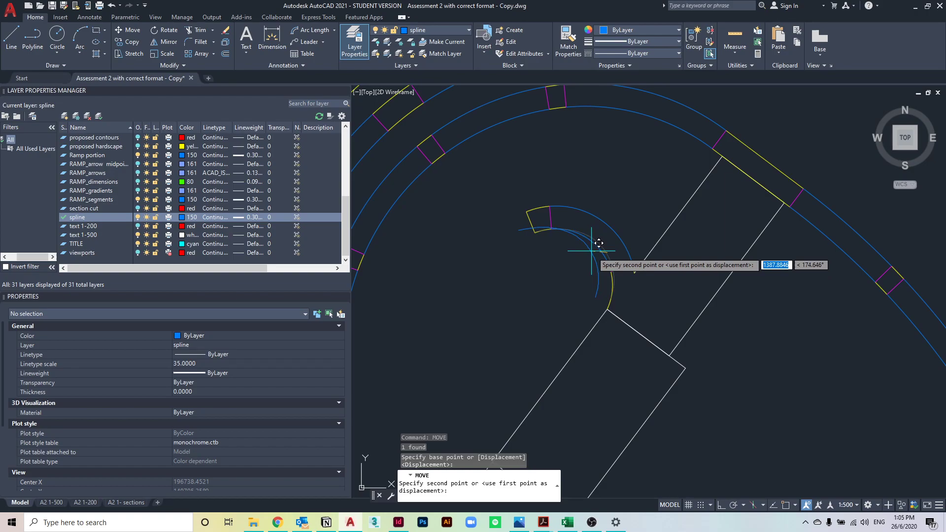
scroll(612, 242, "down", 4)
middle_click_drag(613, 242, 500, 238)
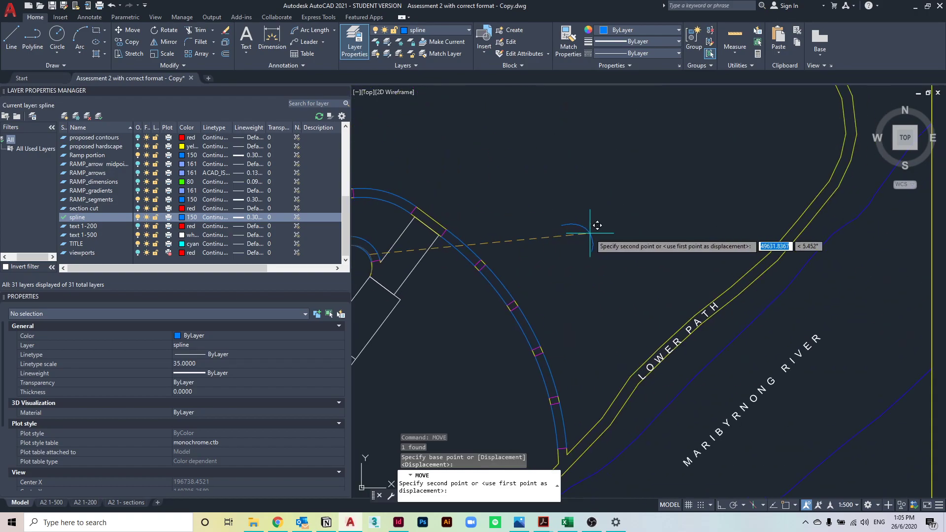
scroll(588, 233, "down", 4)
middle_click_drag(686, 222, 608, 221)
middle_click_drag(869, 230, 637, 232)
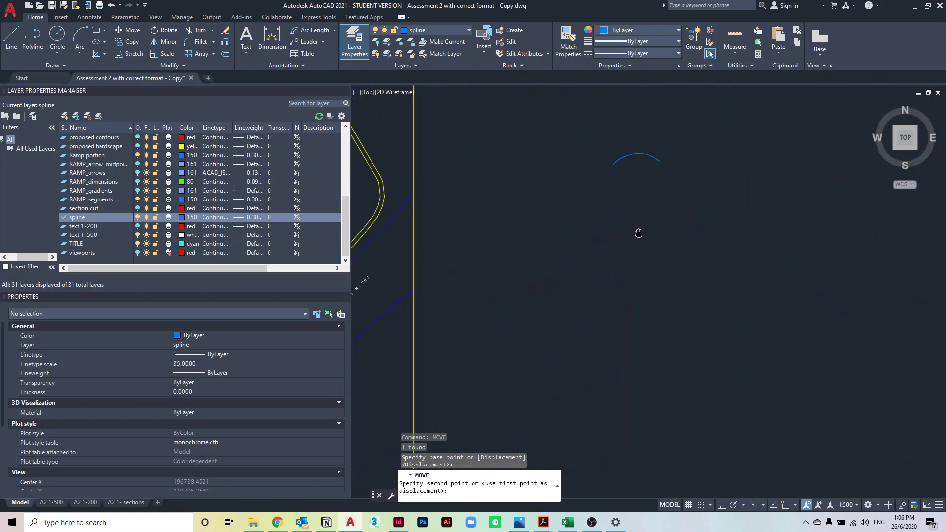
left_click(729, 189)
Step: Examine the two moved splines outside the site boundary and compare their location with the site plan
middle_click_drag(727, 213, 671, 237)
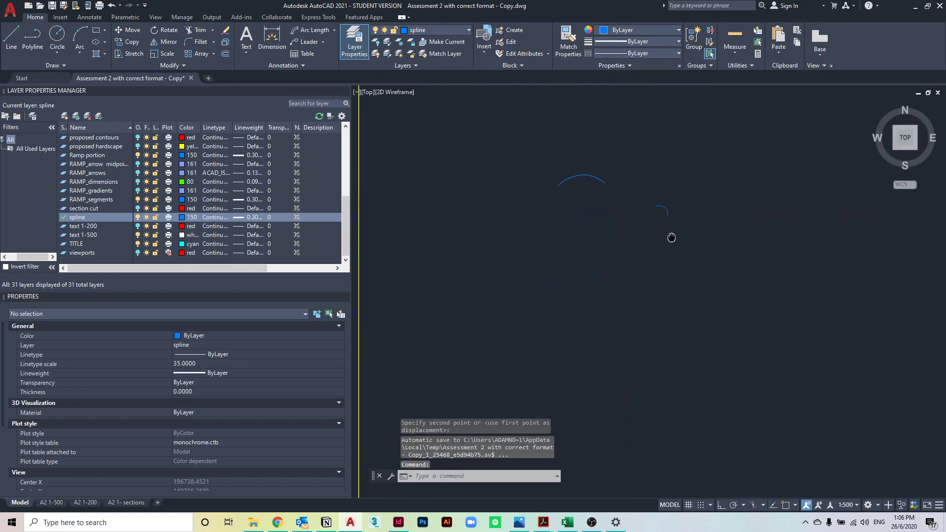
middle_click_drag(649, 205, 609, 205)
middle_click_drag(539, 215, 696, 195)
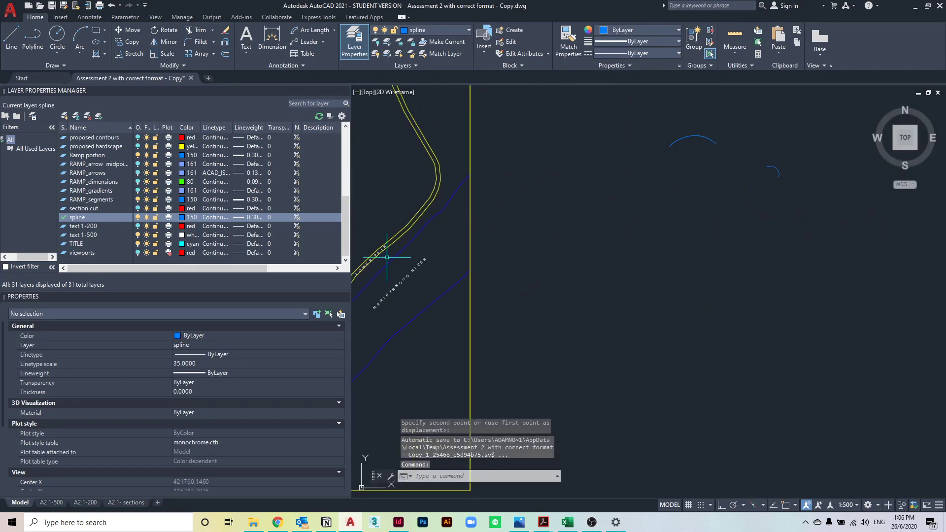
middle_click_drag(386, 257, 656, 246)
middle_click_drag(803, 232, 354, 344)
scroll(517, 249, "up", 5)
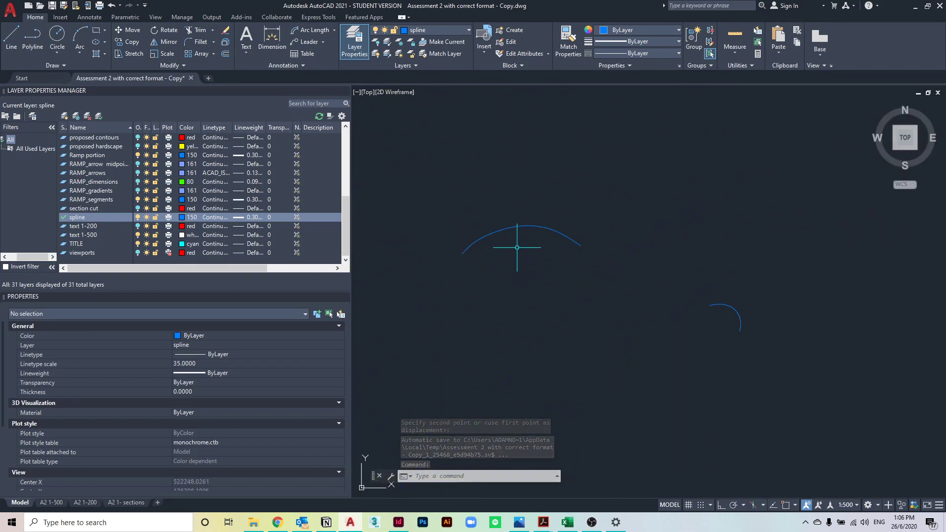
middle_click_drag(606, 321, 611, 268)
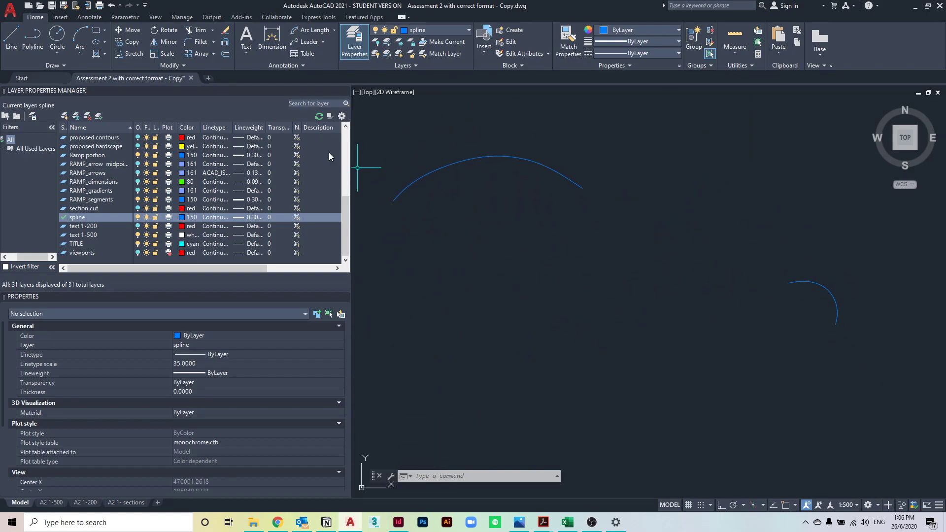
Step: Make the Arc layer current and, with object snap on, draw a three-point arc over the large spline from end to end
scroll(85, 201, "up", 6)
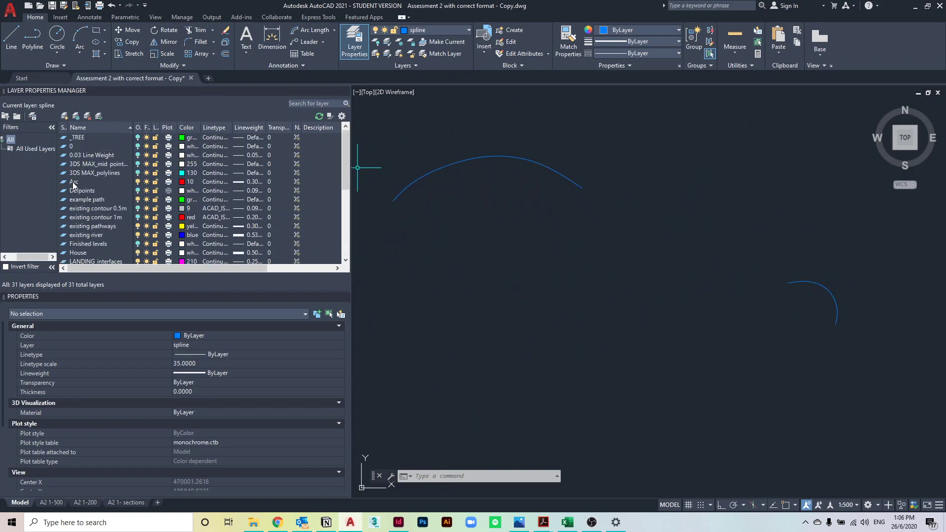
double_click(63, 181)
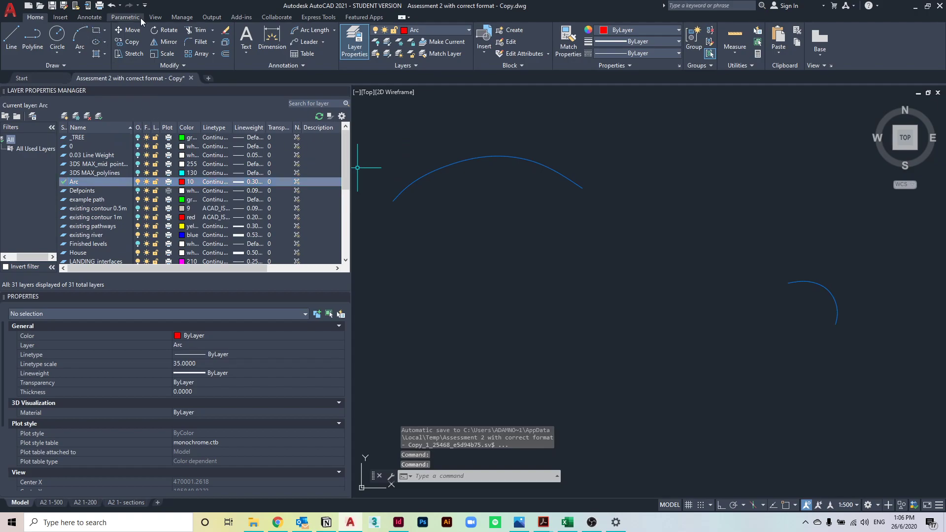
left_click(78, 37)
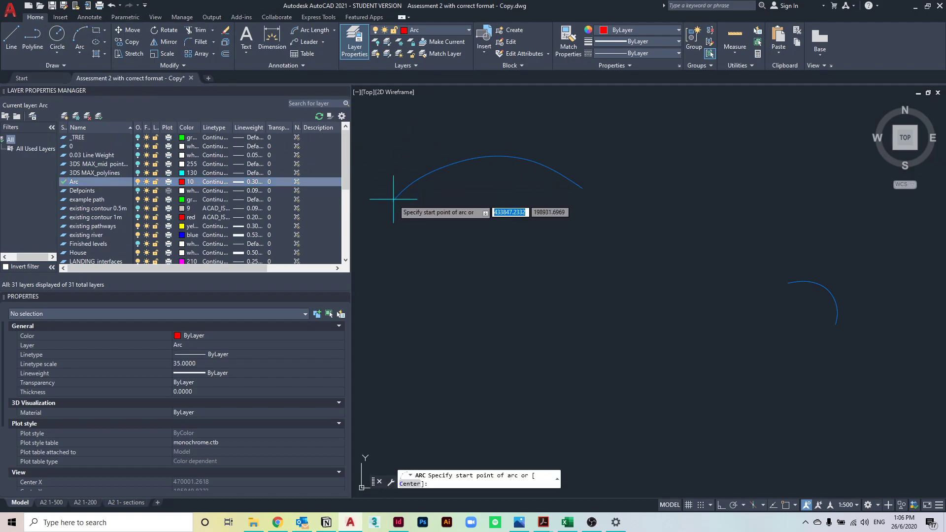
key("F3")
left_click(79, 52)
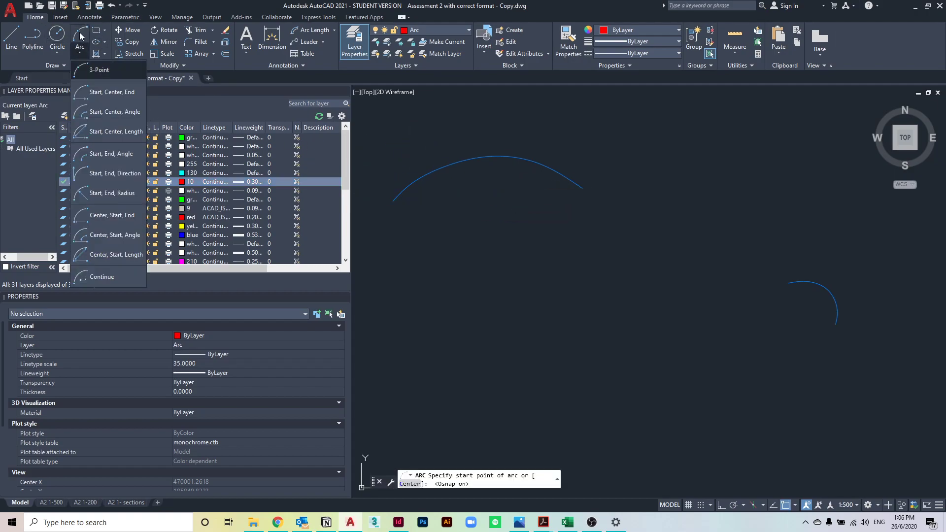
left_click(104, 73)
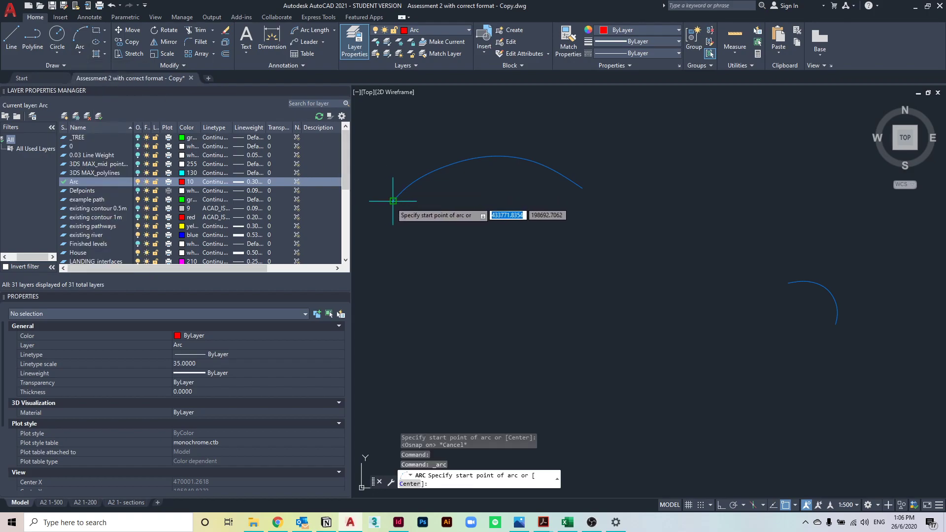
left_click(393, 201)
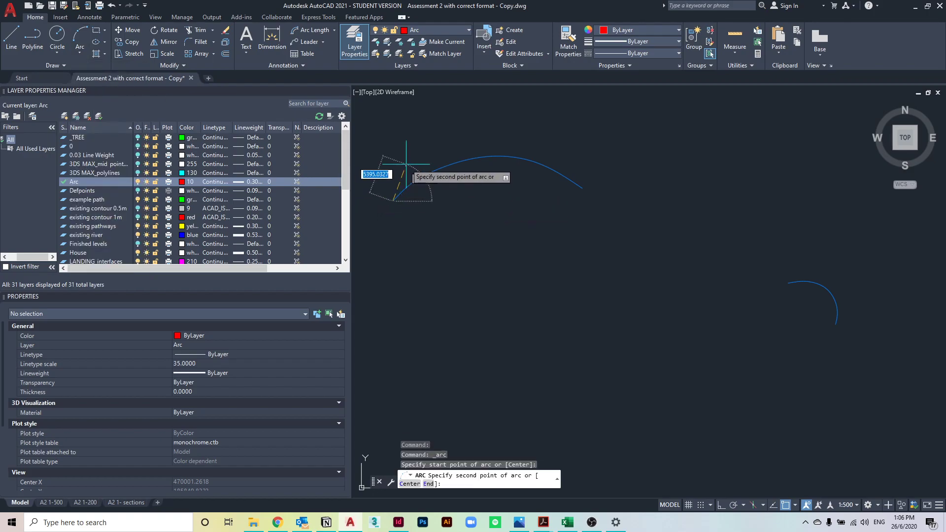
left_click(485, 156)
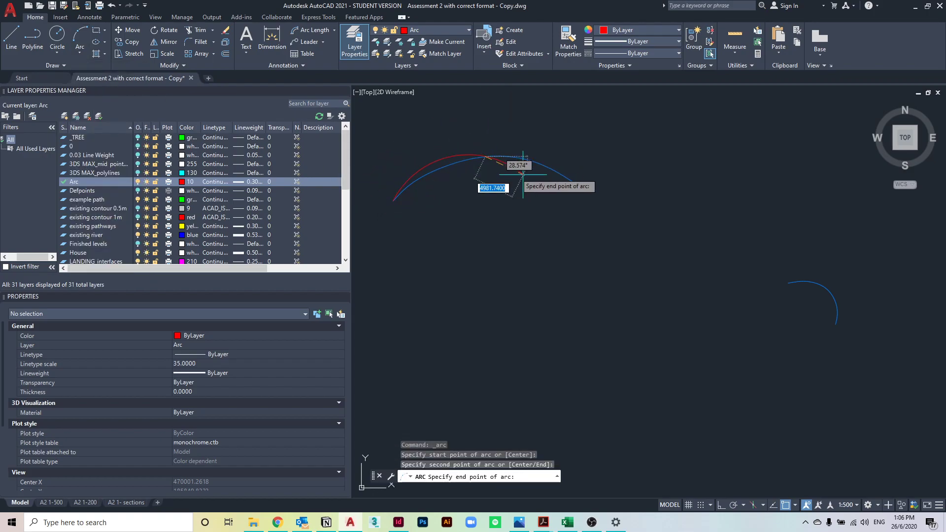
left_click(581, 187)
Step: Draw a three-point arc over the small spline, through a point on its curve and between its two ends
key("Return")
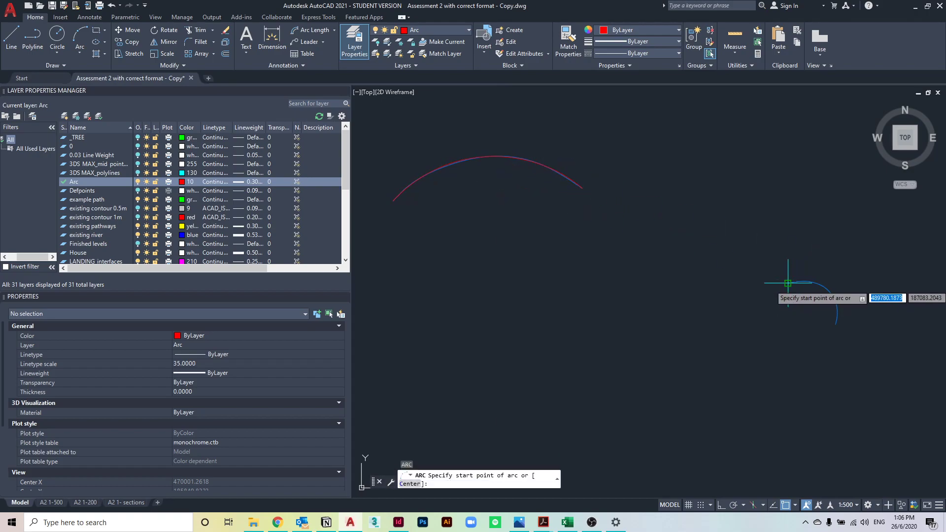
left_click(788, 283)
left_click(826, 288)
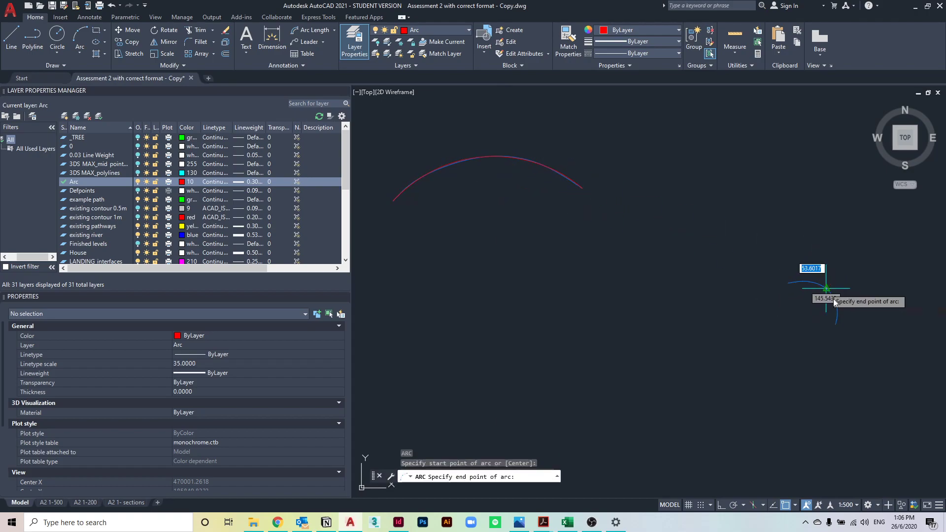
left_click(837, 323)
Step: Examine how closely the red arcs follow the blue splines along both the small and the large curve
middle_click_drag(777, 308, 750, 285)
scroll(750, 284, "up", 6)
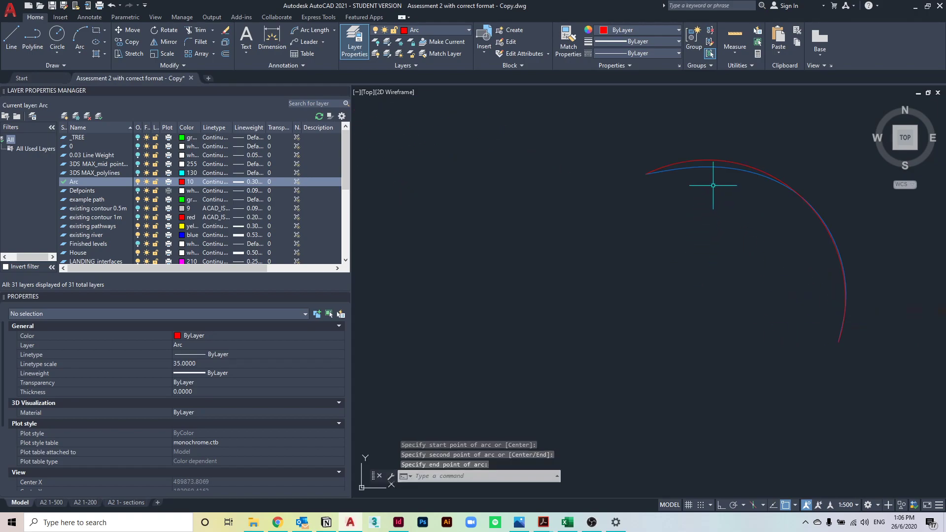
scroll(532, 176, "down", 5)
scroll(647, 174, "up", 7)
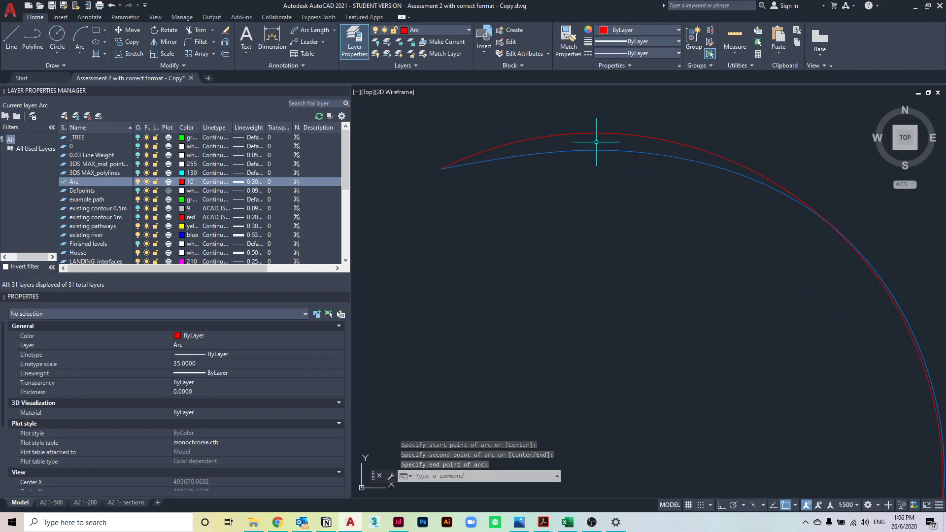
middle_click_drag(858, 298, 525, 113)
scroll(532, 133, "down", 2)
middle_click_drag(541, 149, 685, 308)
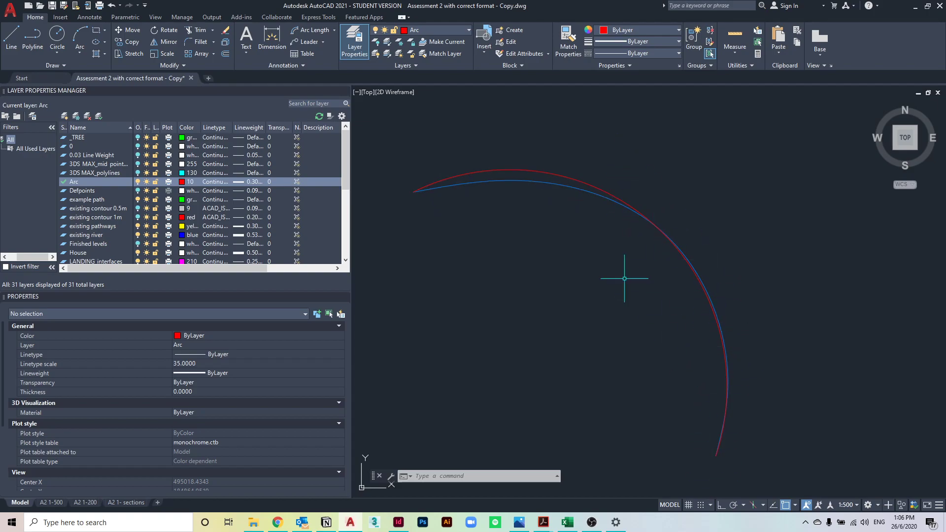
scroll(628, 274, "down", 2)
middle_click_drag(581, 253, 710, 253)
scroll(675, 235, "down", 2)
middle_click_drag(581, 202, 764, 266)
scroll(545, 169, "up", 3)
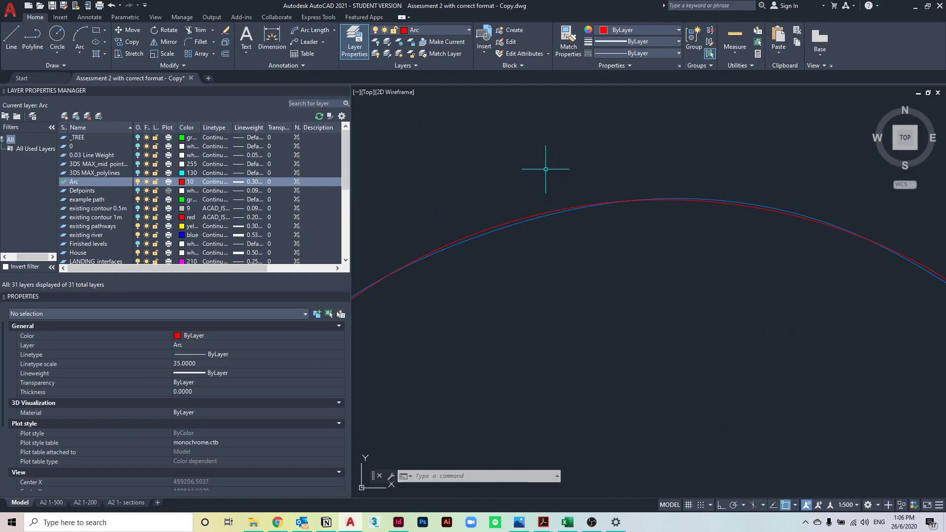
scroll(641, 216, "down", 5)
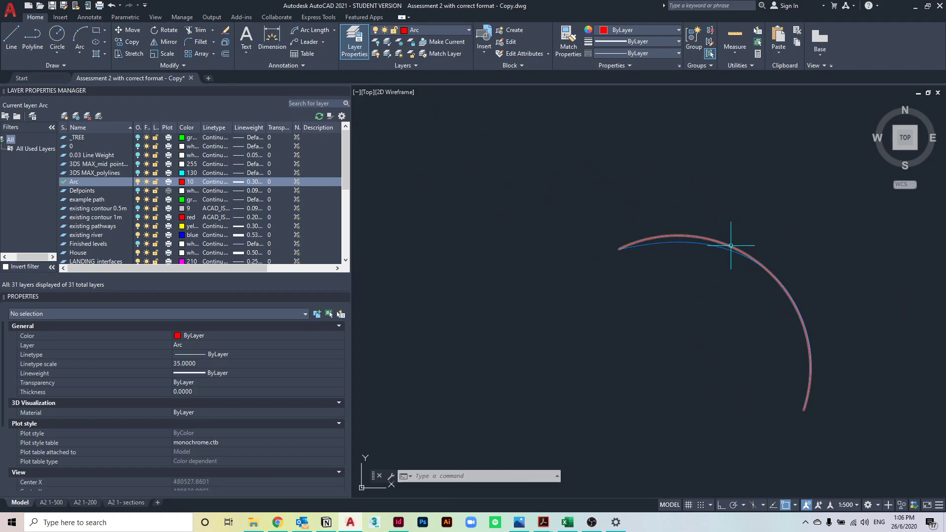
middle_click_drag(612, 238, 893, 250)
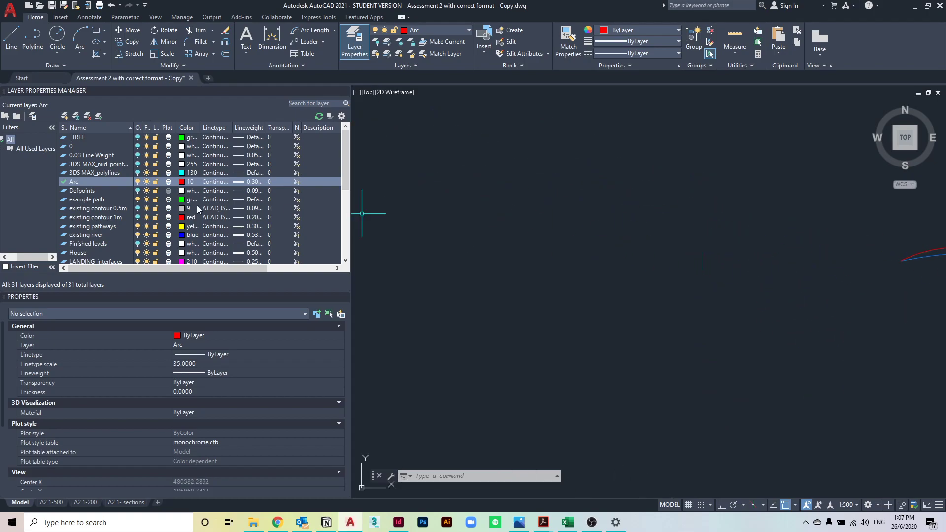
Step: Turn off the spline layer
scroll(162, 214, "down", 3)
scroll(138, 226, "down", 2)
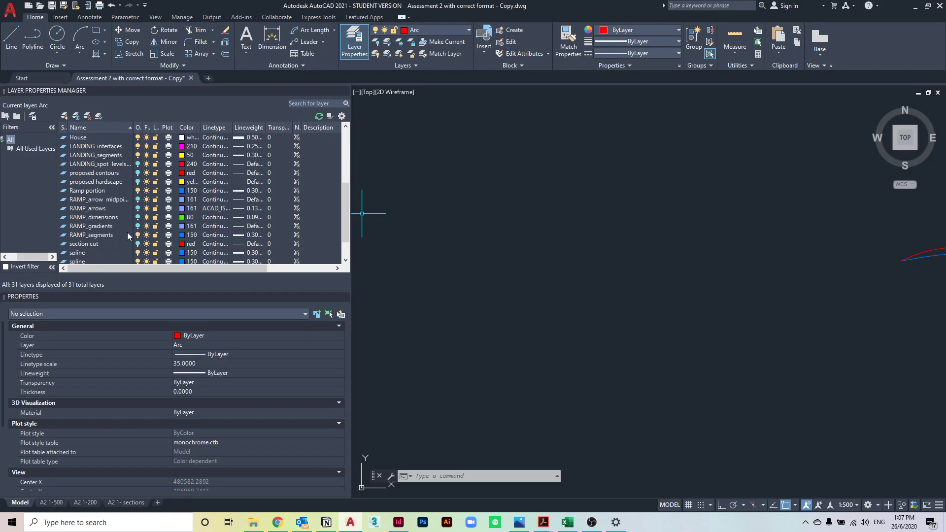
left_click(138, 235)
scroll(656, 232, "down", 4)
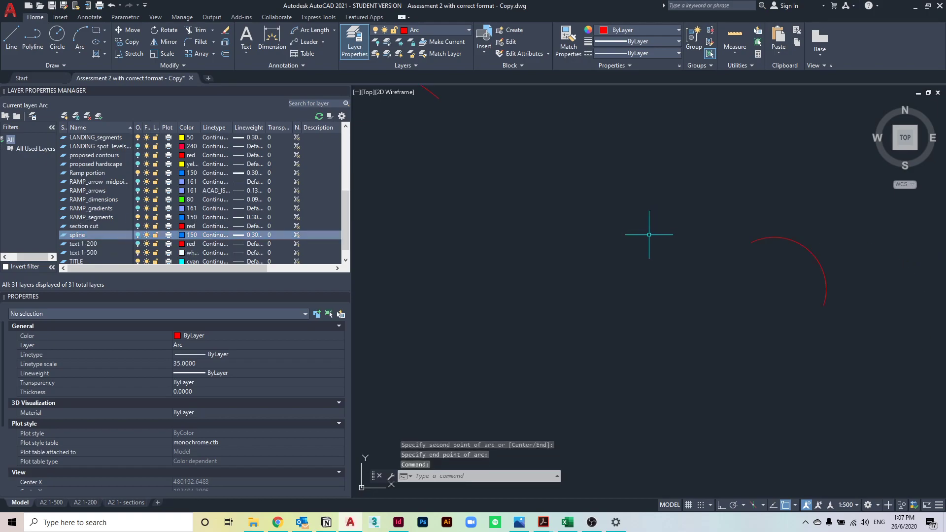
Step: Select the large arc to inspect its properties and grips, and clear the selection
middle_click_drag(490, 158, 635, 247)
mouse_move(561, 219)
middle_mouse_down()
mouse_move(589, 190)
mouse_move(592, 225)
middle_mouse_up()
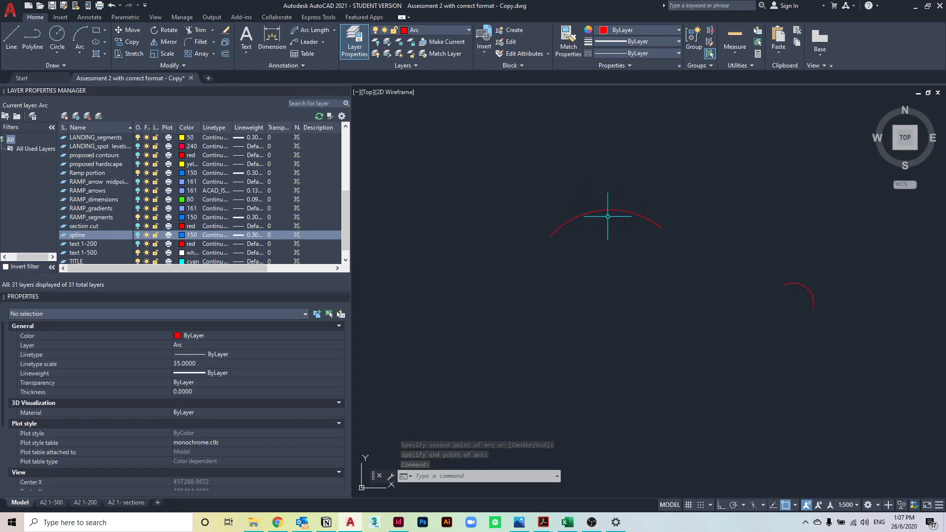
scroll(608, 216, "up", 3)
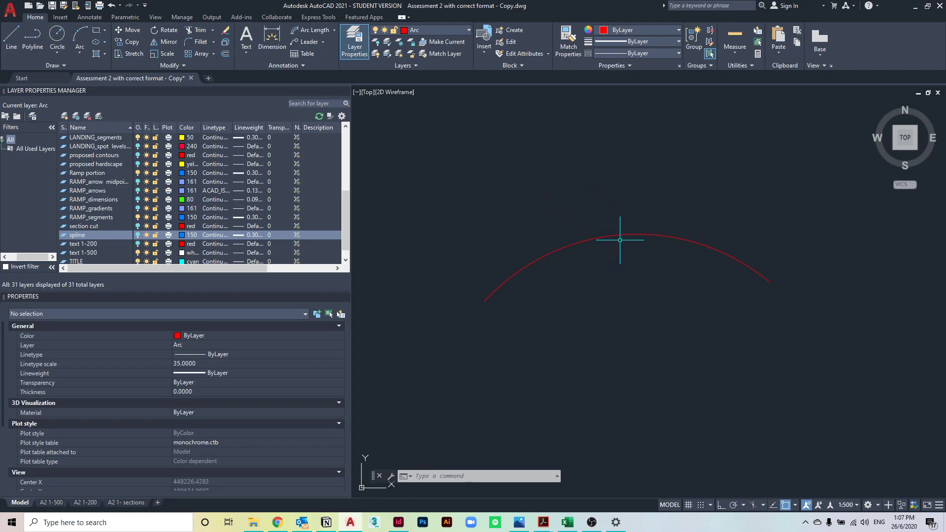
left_click(672, 265)
left_click(567, 219)
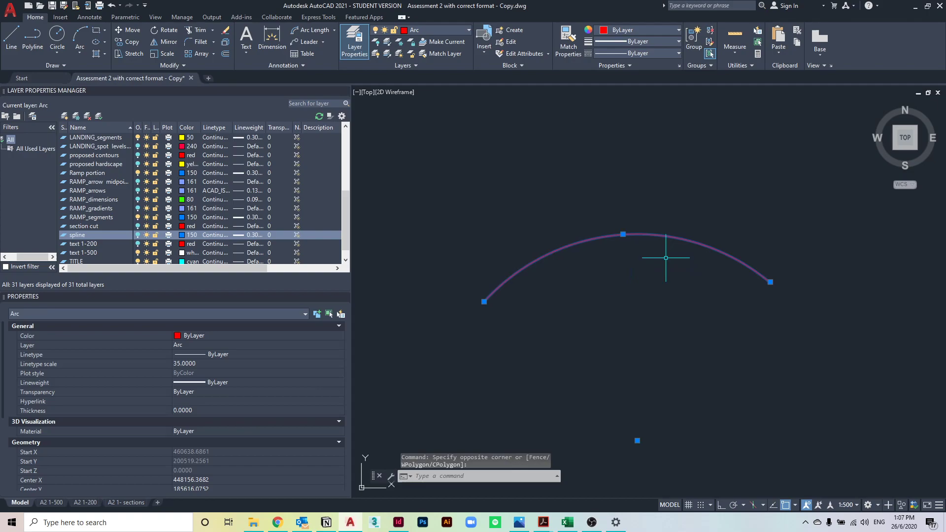
key("Escape")
Step: Examine the curved ramps around the house in the site plan and compare them with the separate large arc
scroll(453, 282, "down", 5)
scroll(454, 281, "up", 3)
scroll(482, 271, "up", 3)
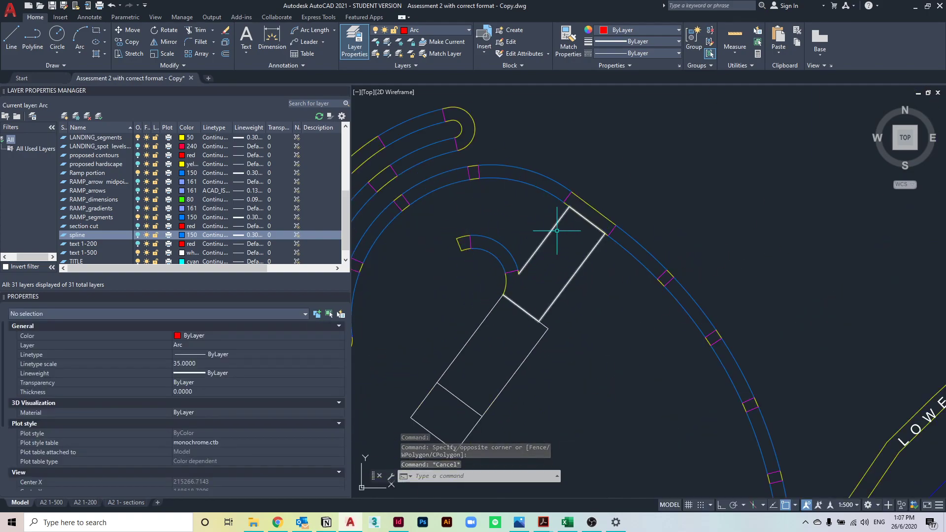
middle_click_drag(475, 191, 557, 110)
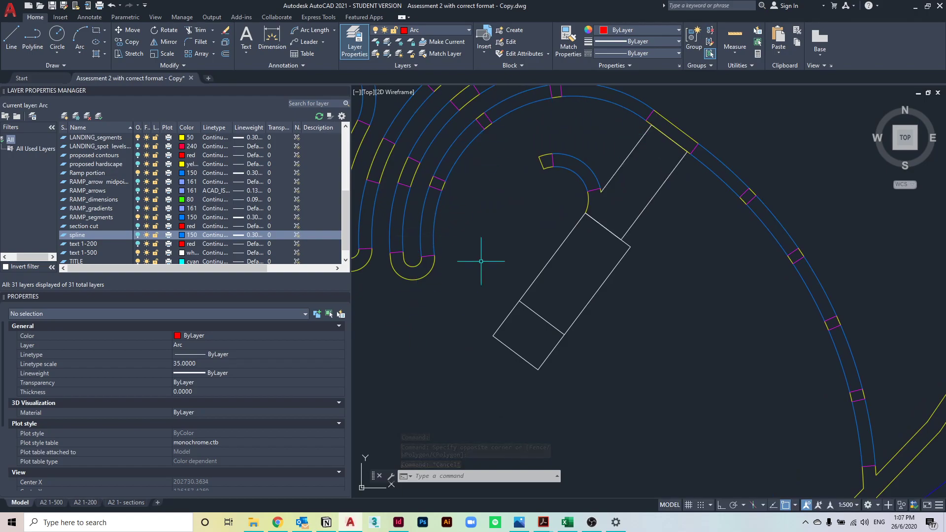
scroll(491, 258, "down", 5)
middle_click_drag(770, 237, 594, 321)
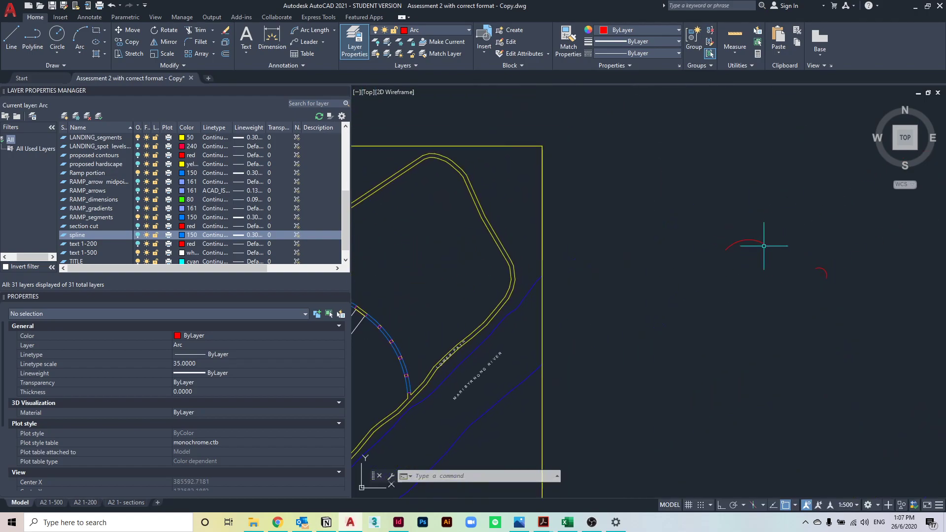
scroll(766, 239, "up", 5)
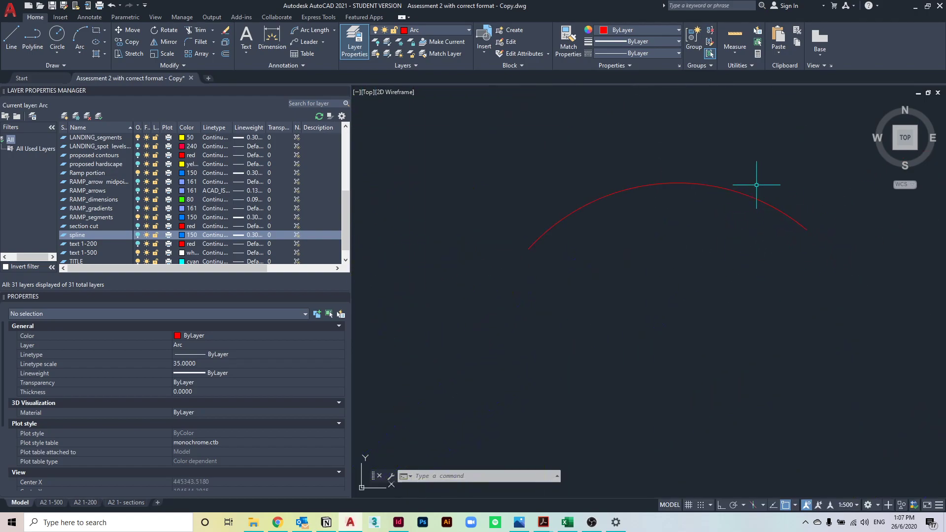
middle_click_drag(643, 279, 499, 322)
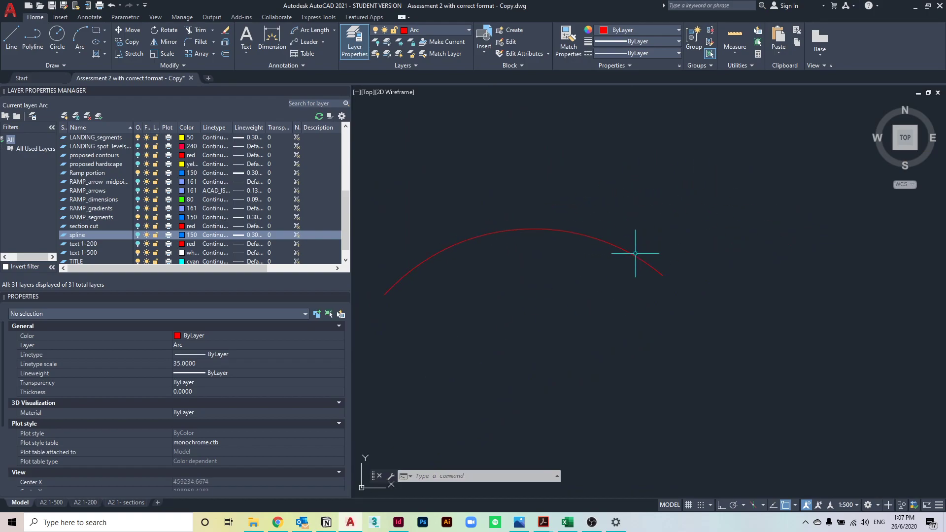
Step: Measure the large arc's length with the Lengthen command
middle_click_drag(635, 254, 669, 282)
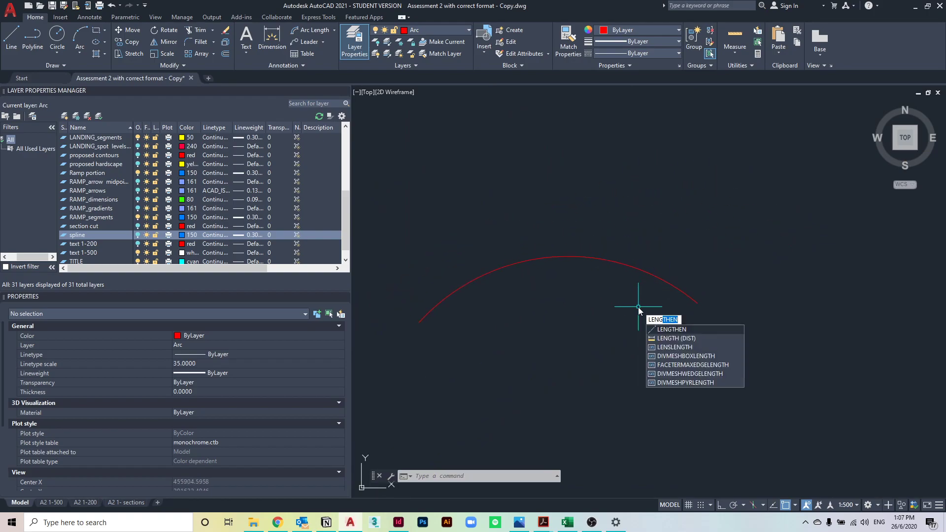
key("Return")
left_click(595, 257)
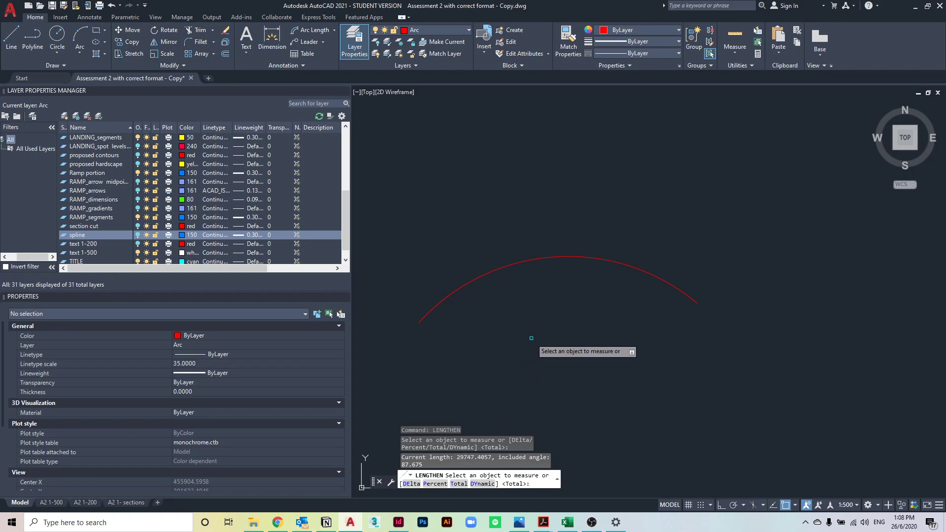
scroll(531, 338, "down", 2)
mouse_move(531, 326)
middle_mouse_down()
mouse_move(556, 298)
mouse_move(517, 312)
middle_mouse_up()
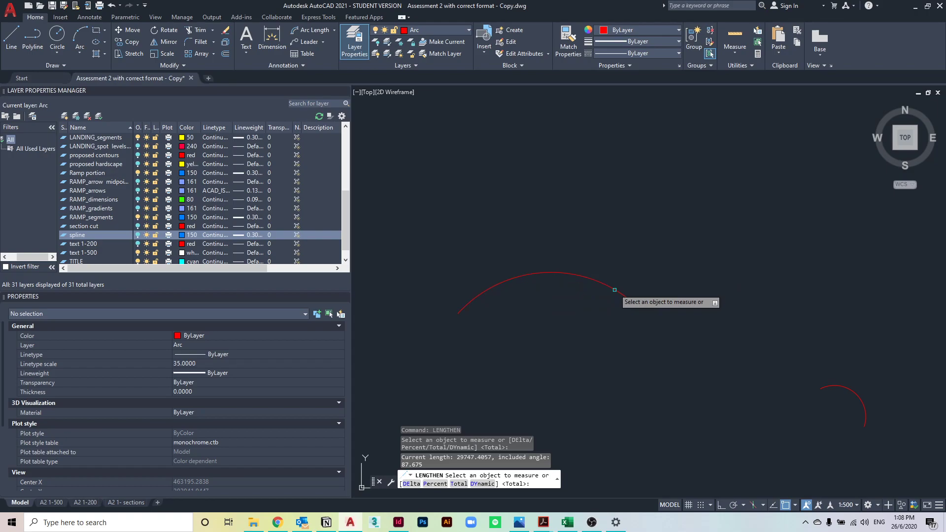
scroll(611, 292, "up", 2)
scroll(532, 261, "up", 1)
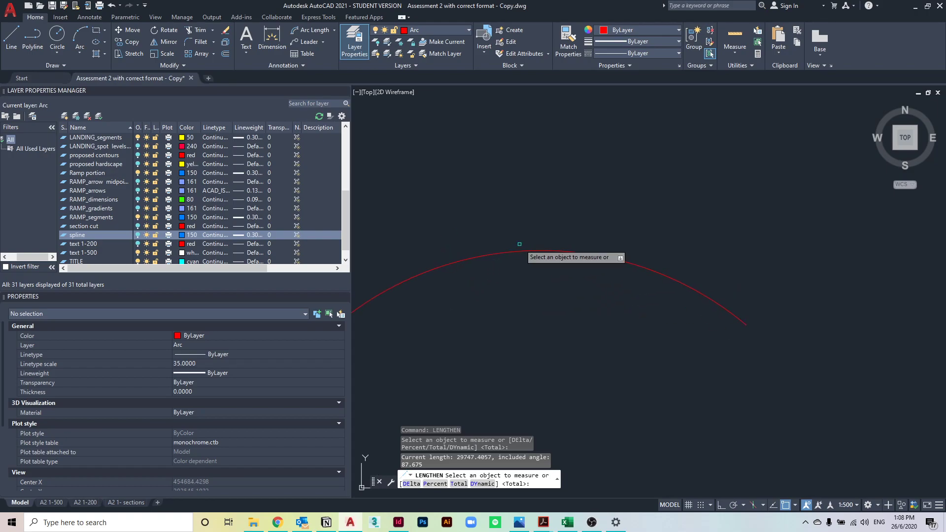
Step: Switch to the Ramp length calculations workbook in Excel, return to the AutoCAD drawing and cancel the running Lengthen command
left_click(575, 525)
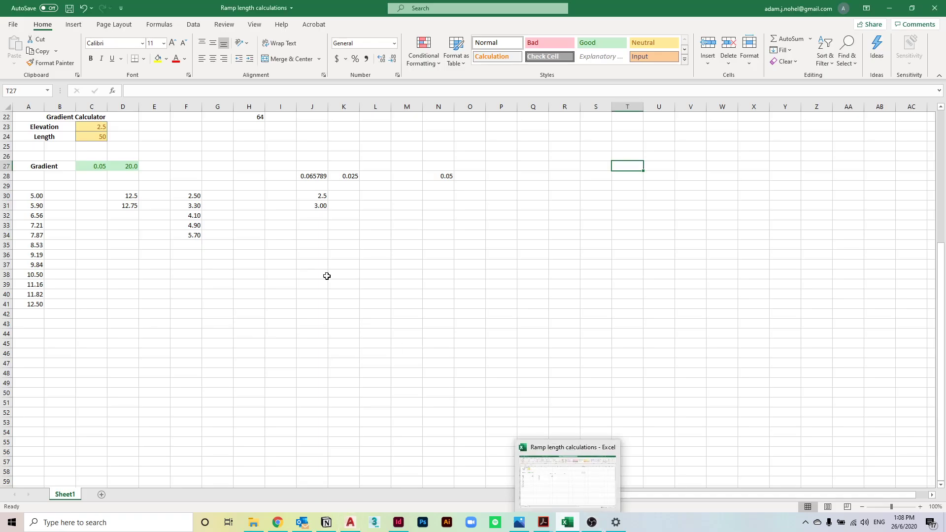
left_click(352, 523)
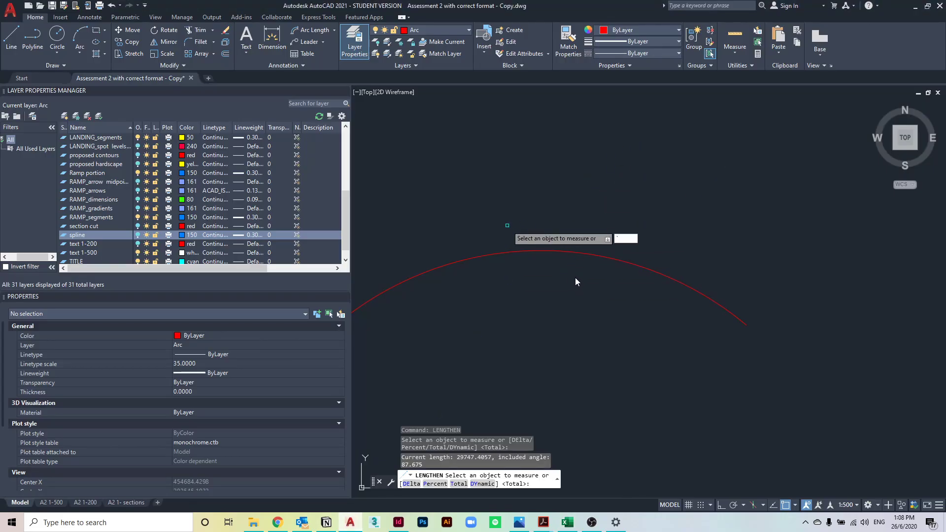
key("Escape")
scroll(609, 246, "down", 1)
left_click(582, 266)
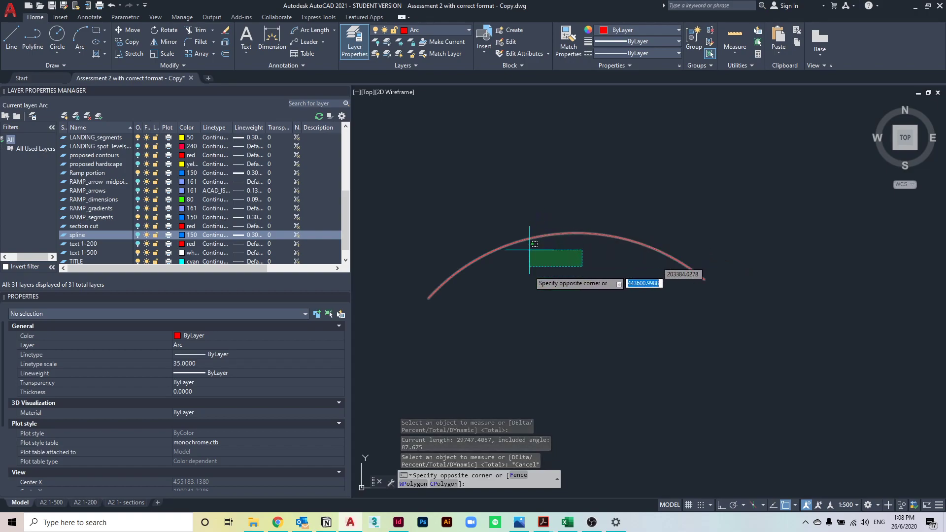
key("Escape")
left_click(543, 276)
key("Escape")
key("Escape")
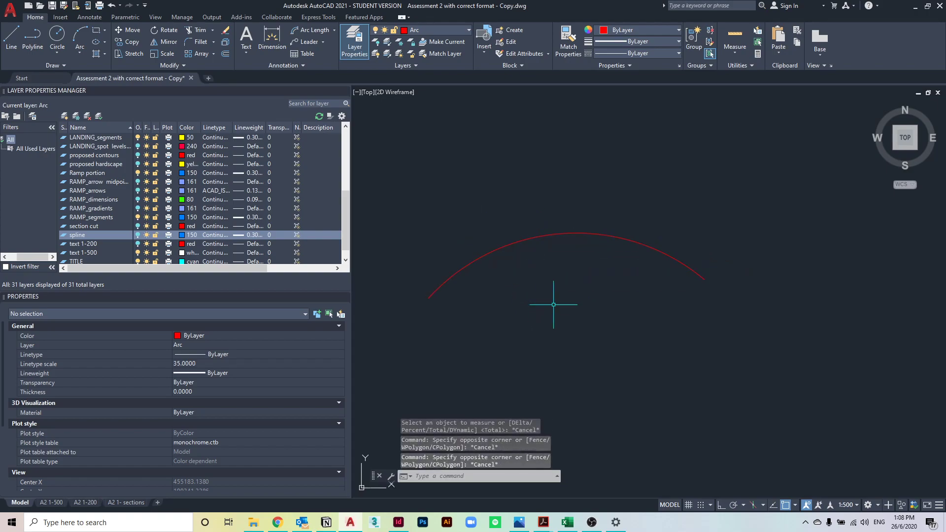
Step: Set the large arc's total length to 17000 with the Lengthen command, shortening it from its western end
type("length")
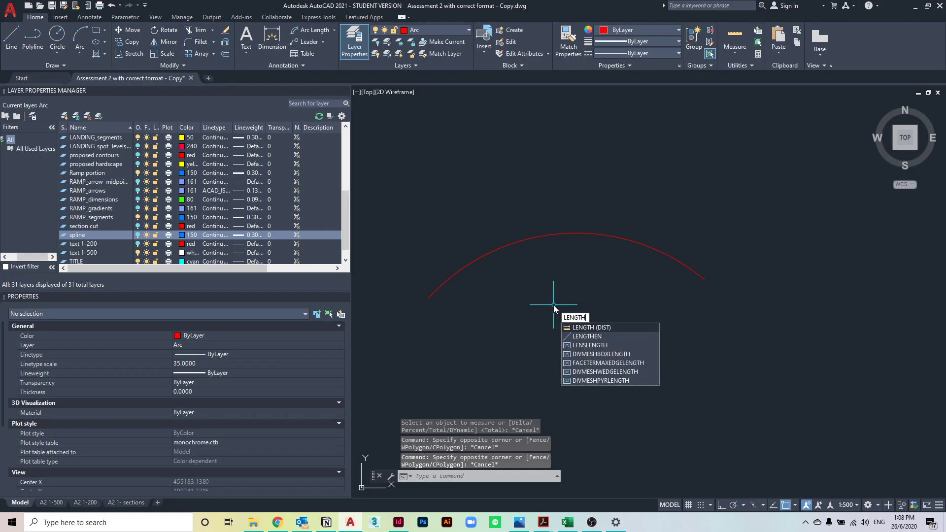
key("Return")
type("t")
key("Return")
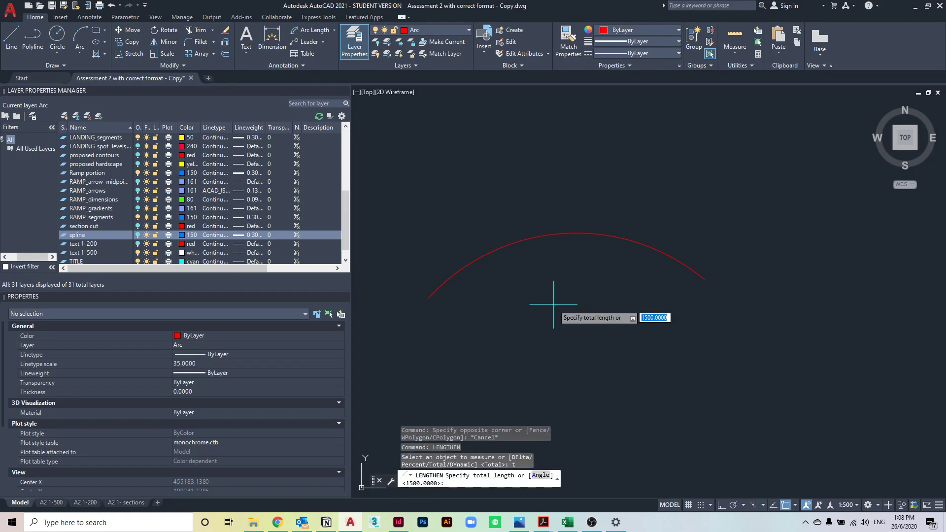
type("17000")
key("Return")
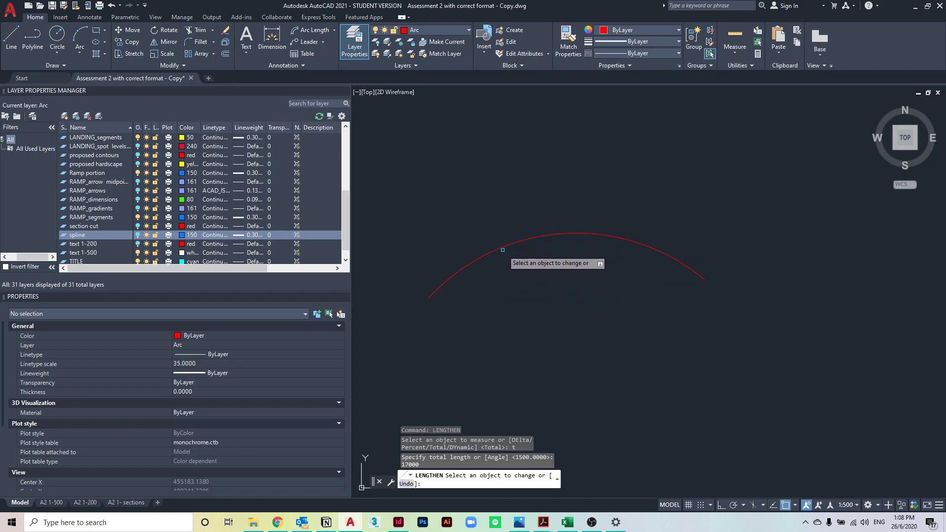
left_click(487, 257)
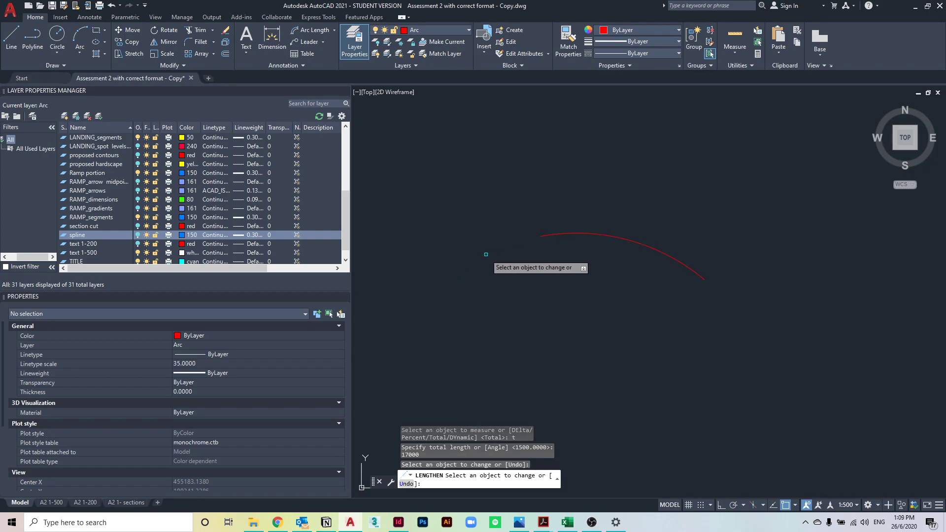
key("Escape")
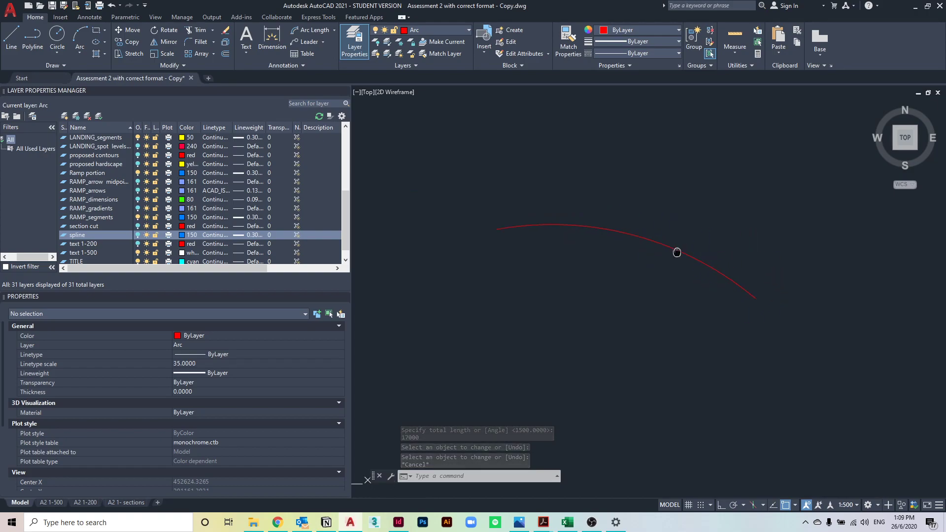
scroll(650, 298, "up", 2)
scroll(661, 316, "down", 2)
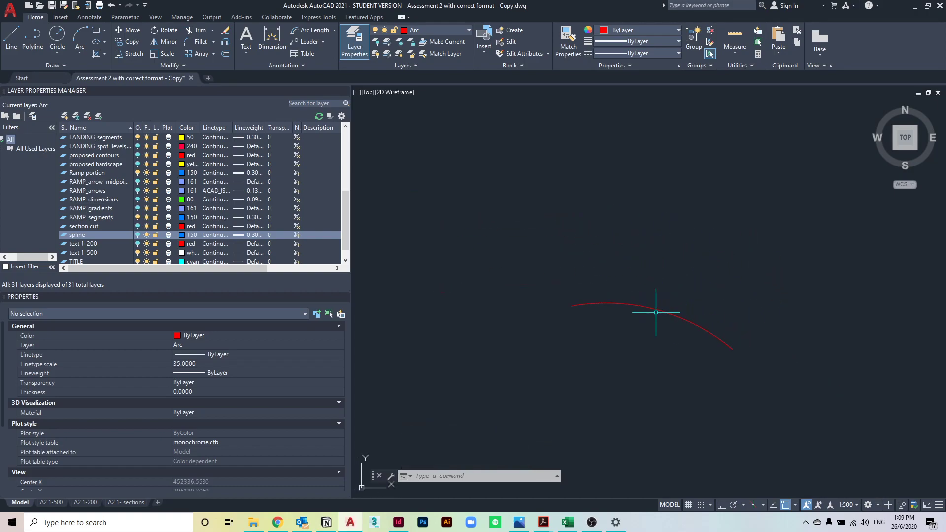
type("y")
key("Return")
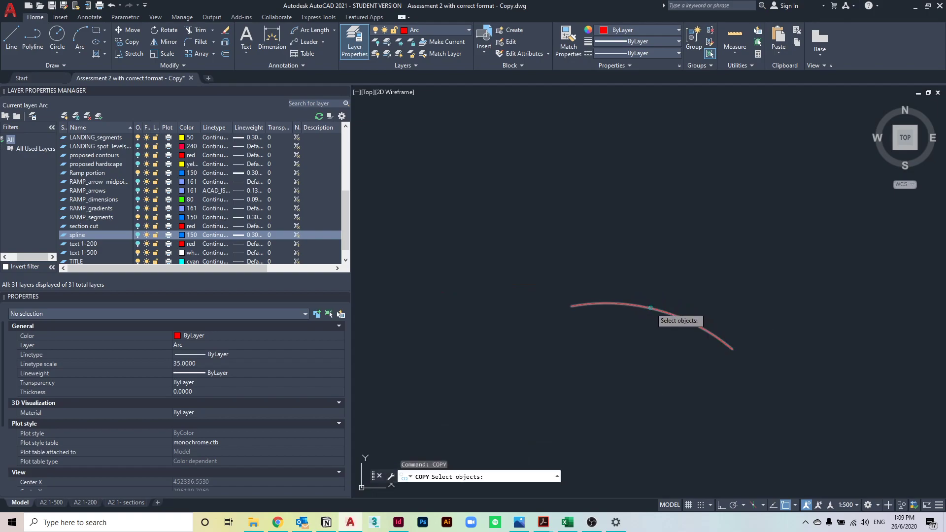
left_click(660, 310)
key("Escape")
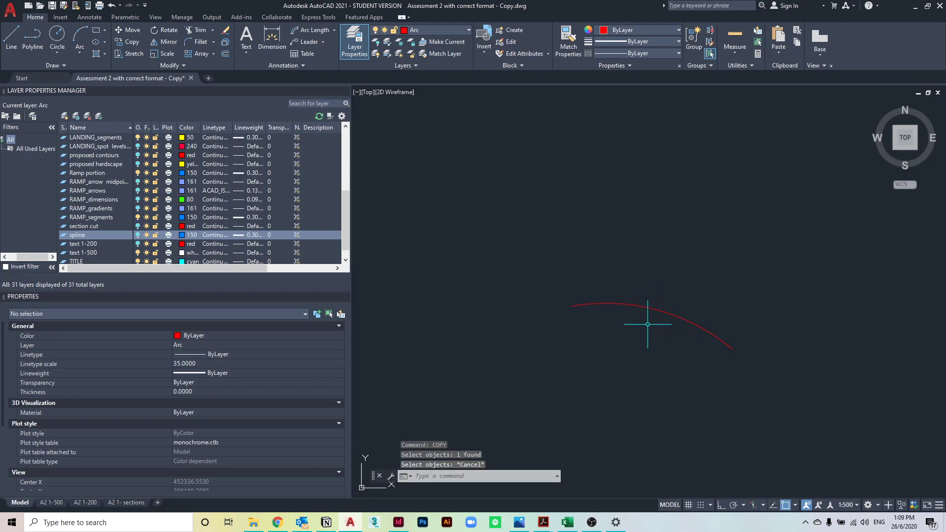
Step: Copy the shortened arc twice, placing the two copies one above the other north of the original
type("copy")
key("Return")
left_click(665, 310)
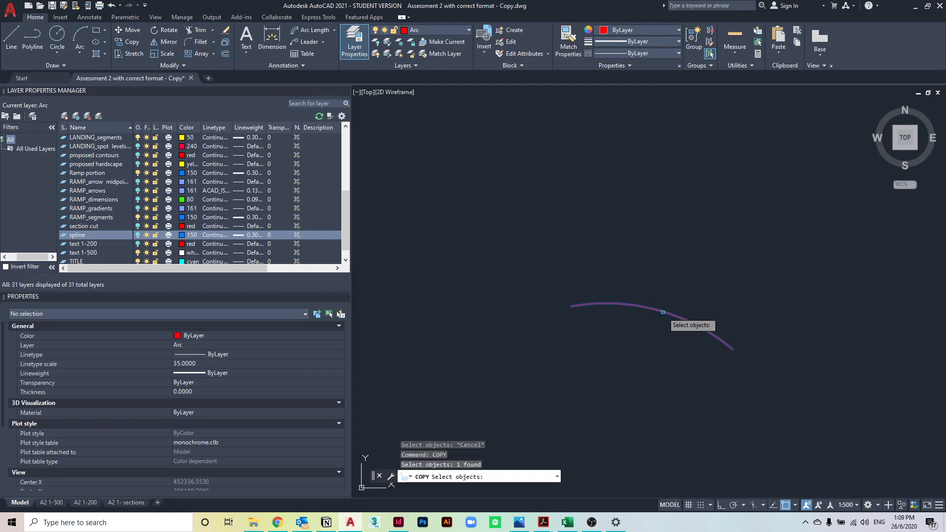
key("Return")
left_click(663, 311)
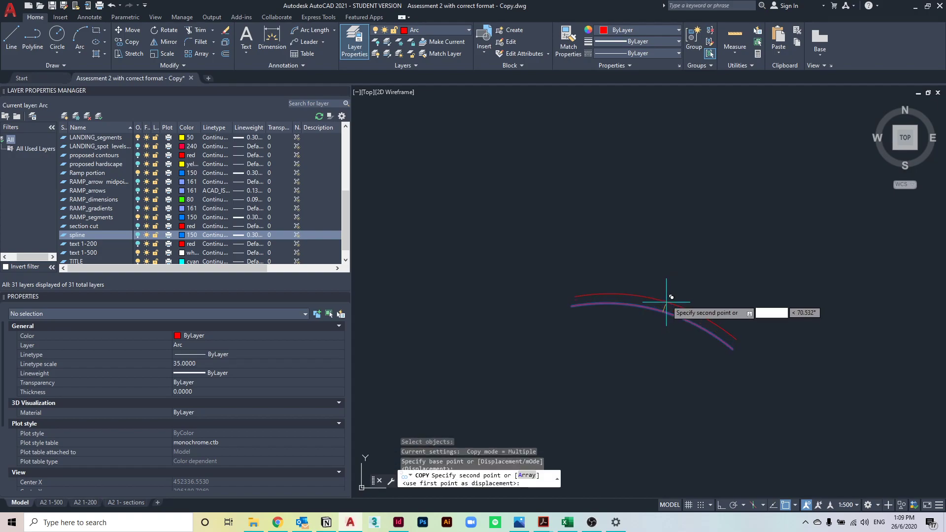
left_click(674, 283)
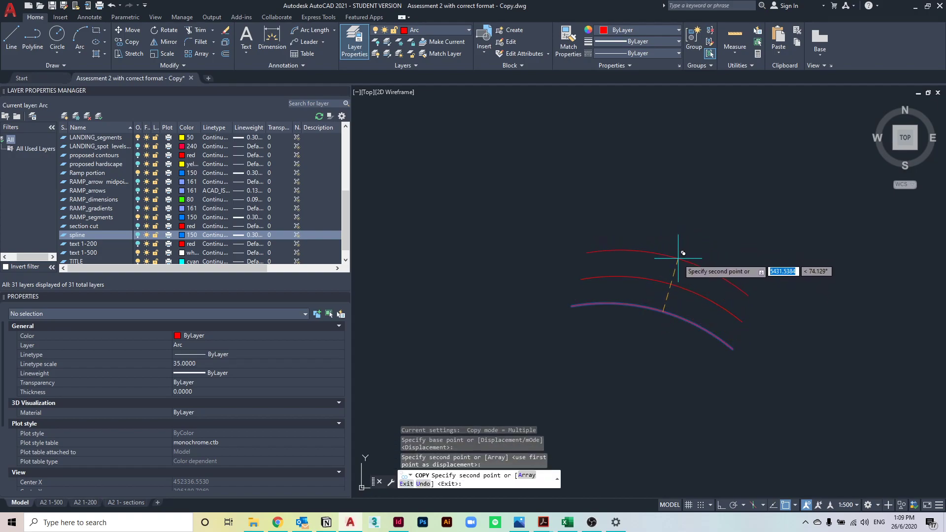
left_click(684, 256)
key("Escape")
Step: Assign the middle of the three arcs to the RAMP_segments layer and clear the selection
middle_click_drag(698, 295, 601, 220)
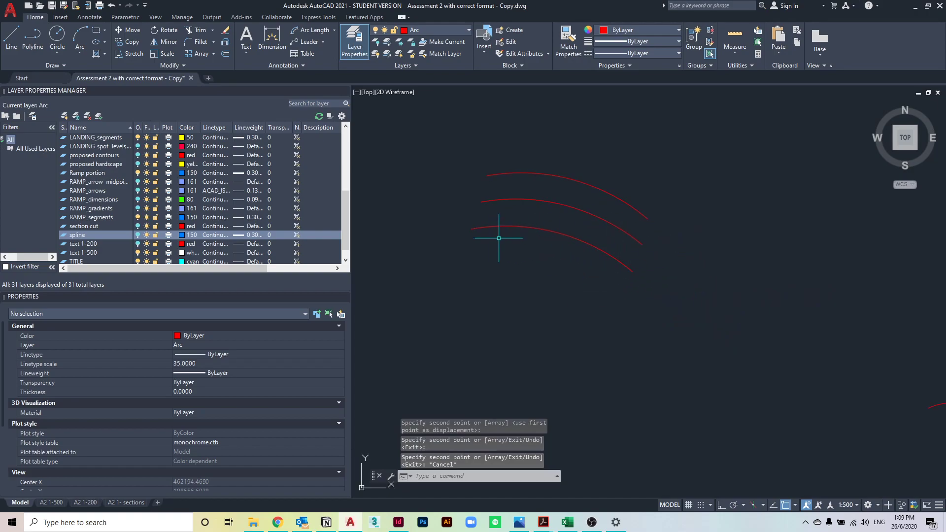
middle_click_drag(497, 208, 581, 194)
scroll(610, 246, "up", 3)
middle_click_drag(608, 246, 554, 348)
scroll(656, 295, "down", 3)
left_click(697, 315)
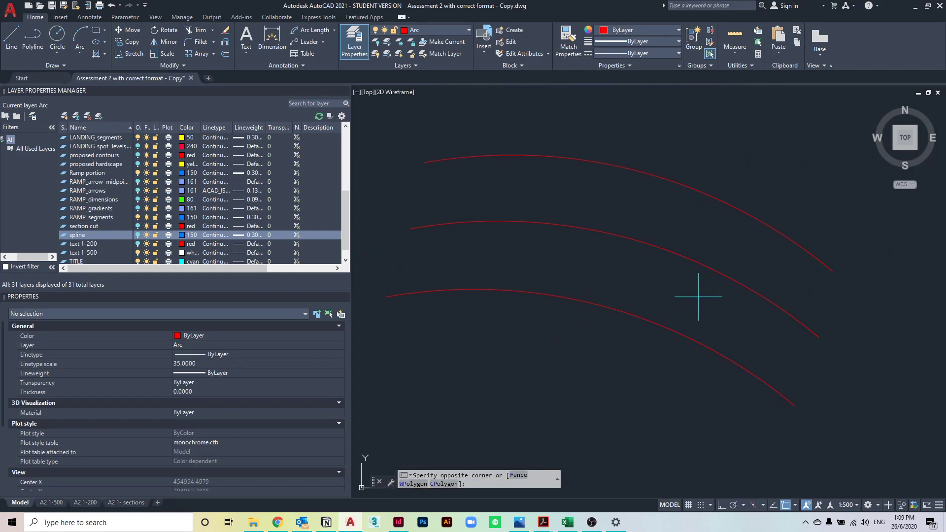
left_click(634, 229)
left_click(436, 32)
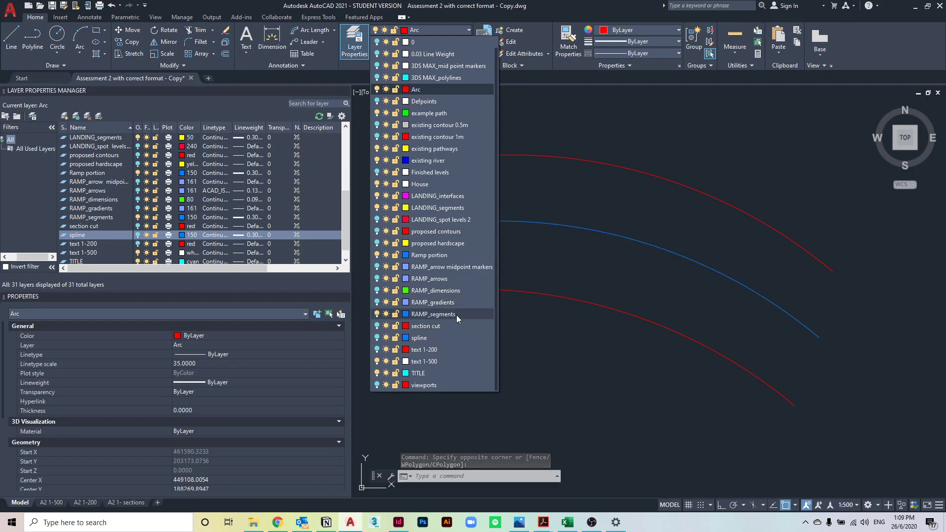
left_click(449, 314)
key("Escape")
Step: Assign the uppermost arc to the LANDING_segments layer and clear the selection
left_click(723, 229)
left_click(700, 176)
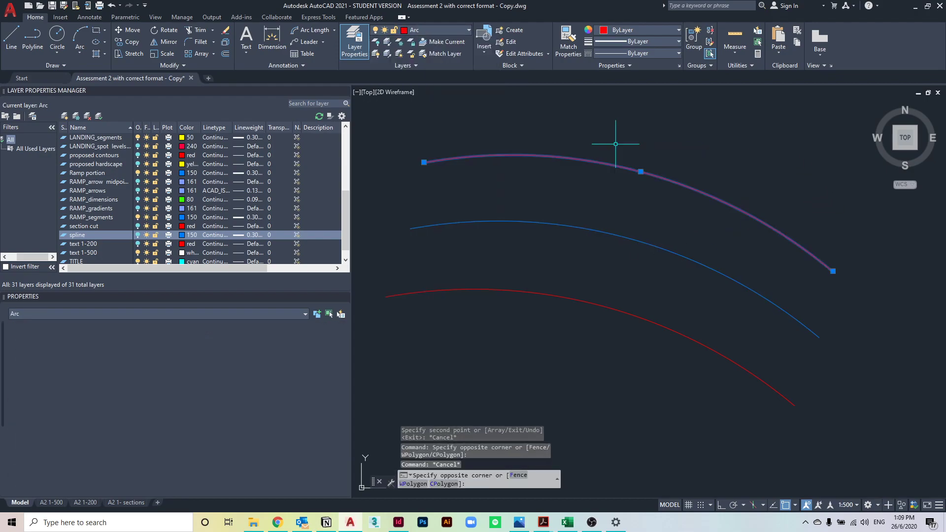
left_click(444, 30)
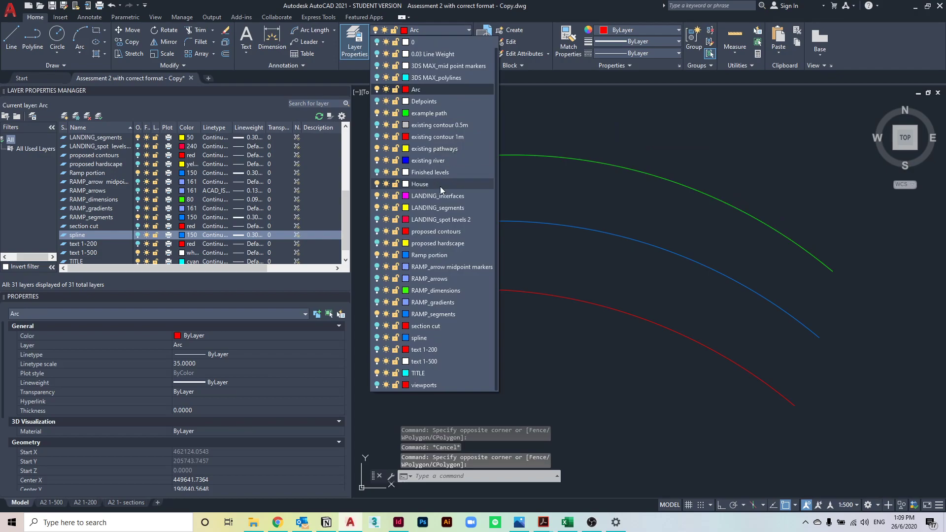
left_click(443, 211)
key("Escape")
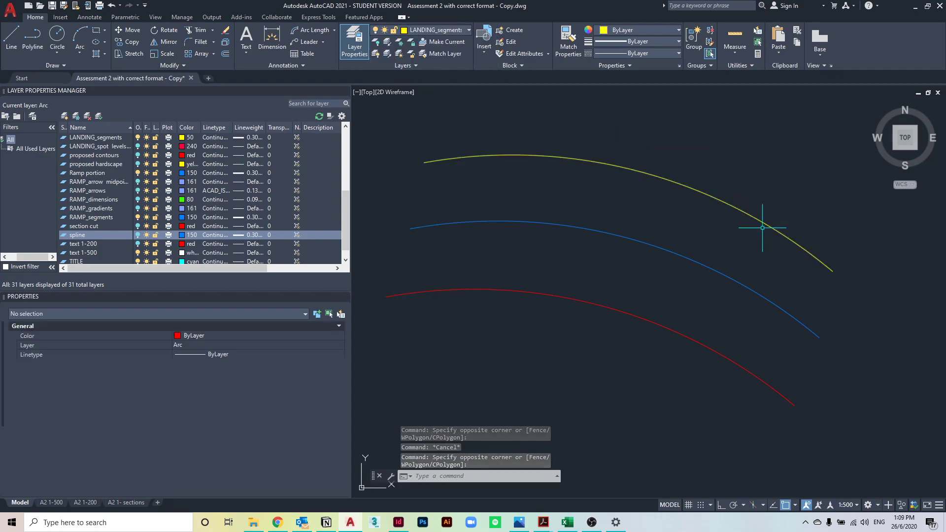
Step: Set the blue ramp arc's total length to 7000 with the Lengthen command, shortening it from its western end
middle_click_drag(765, 220, 715, 193)
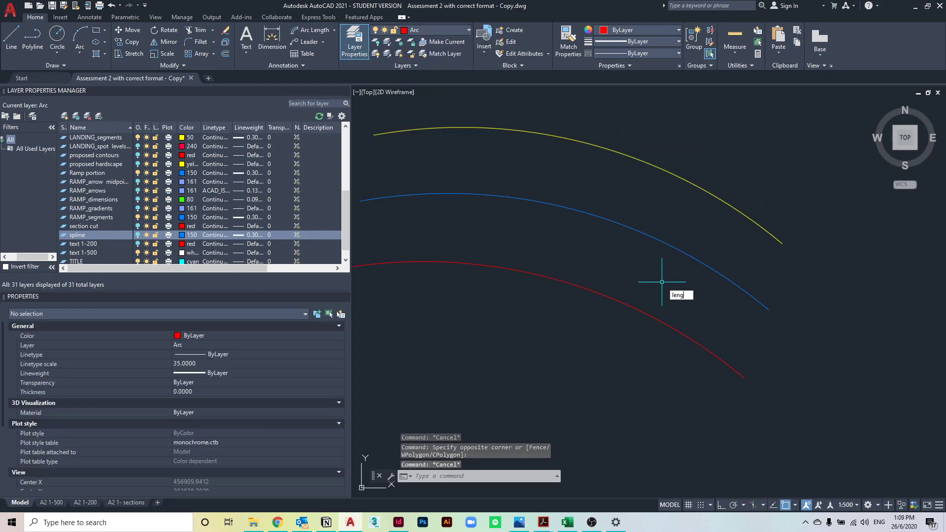
key("Return")
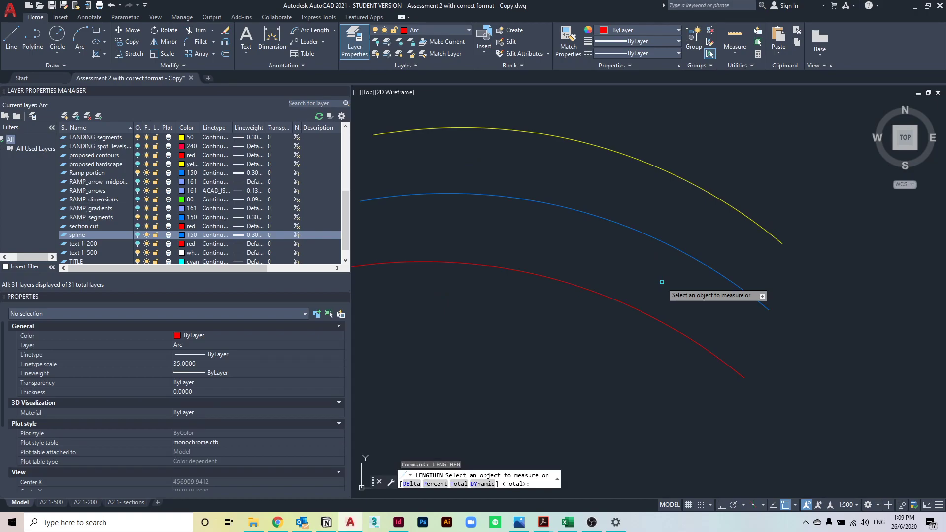
type("t")
key("Return")
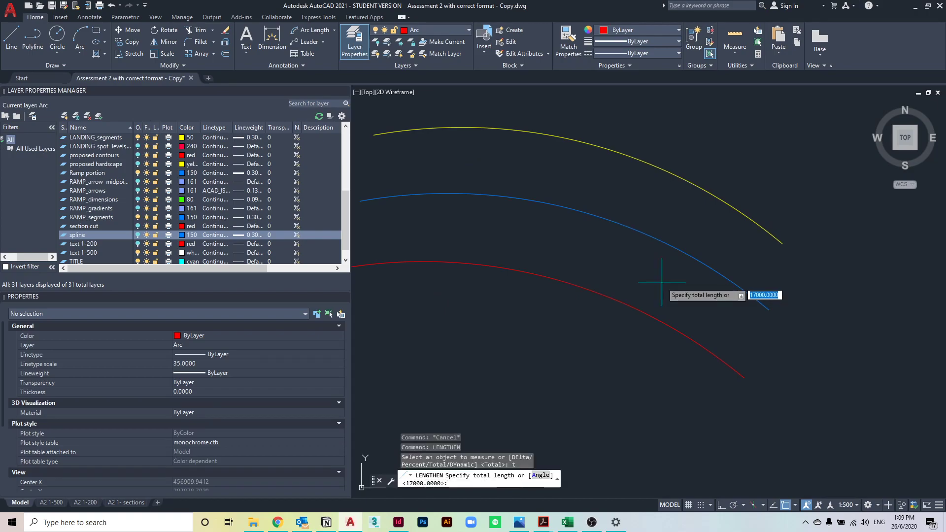
type("7000")
key("Return")
middle_click_drag(662, 281, 759, 287)
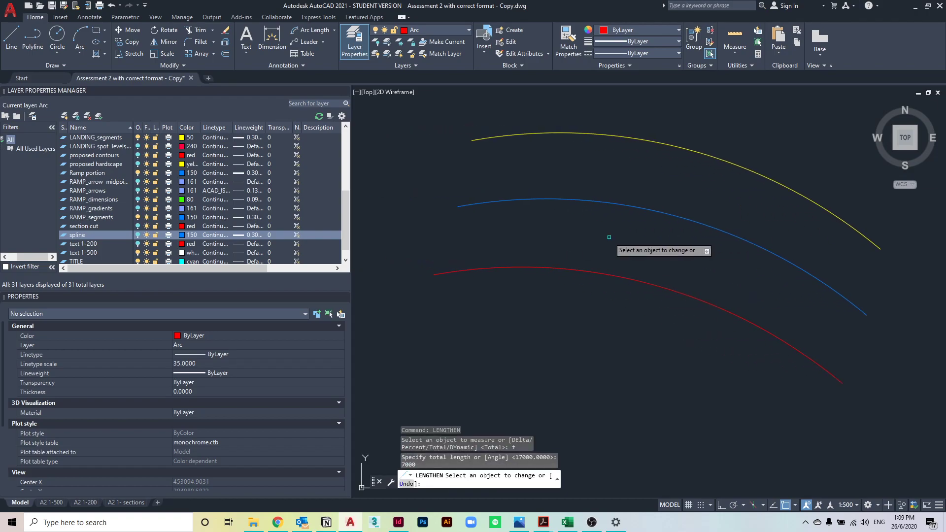
left_click(585, 198)
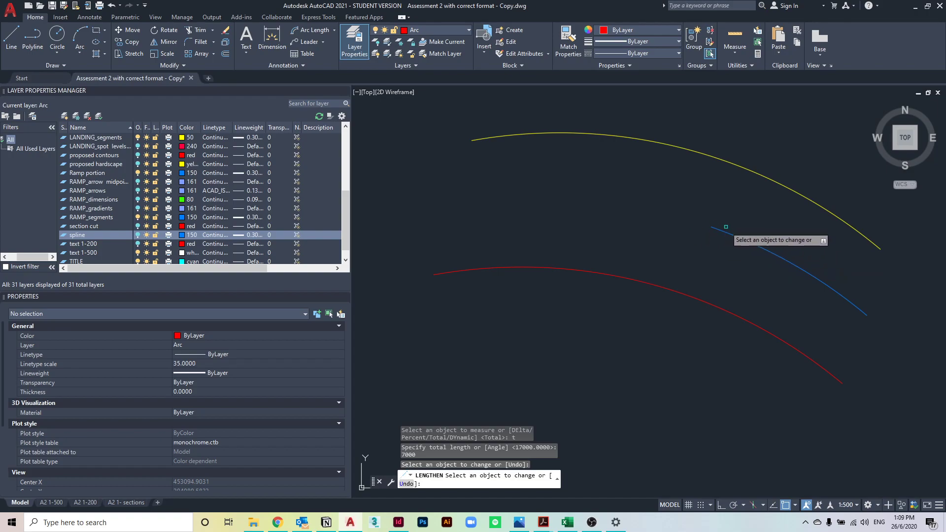
scroll(746, 327, "down", 2)
key("Escape")
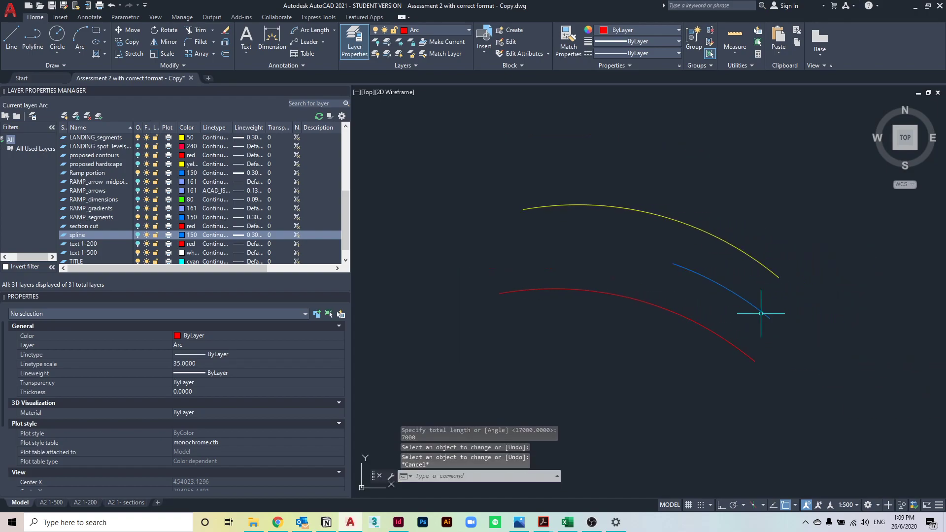
Step: Compare the shortened blue ramp arc with the yellow landing arc and the red original arc
scroll(749, 289, "up", 3)
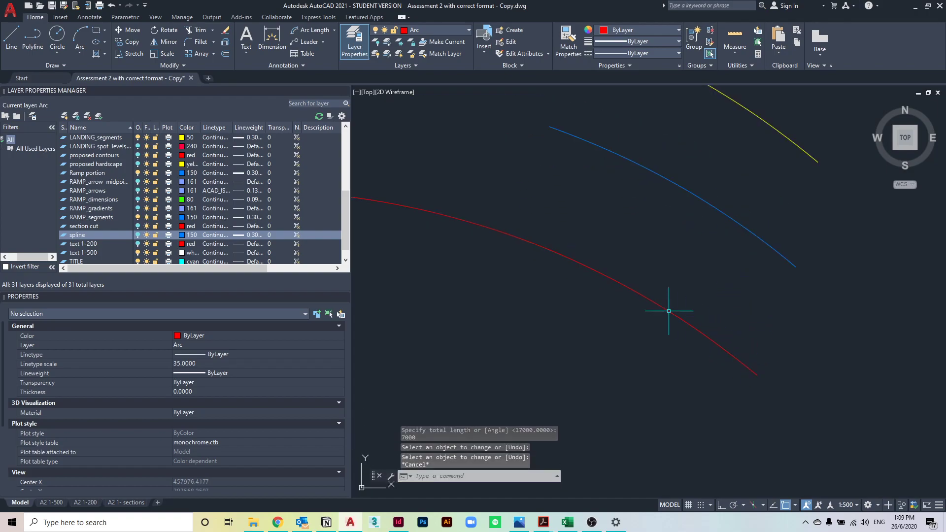
scroll(651, 284, "down", 4)
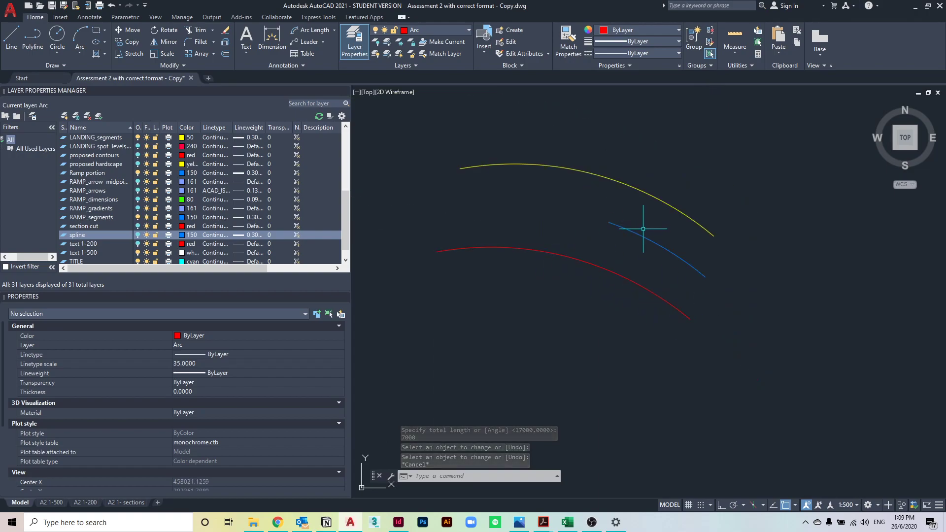
middle_click_drag(611, 204, 638, 207)
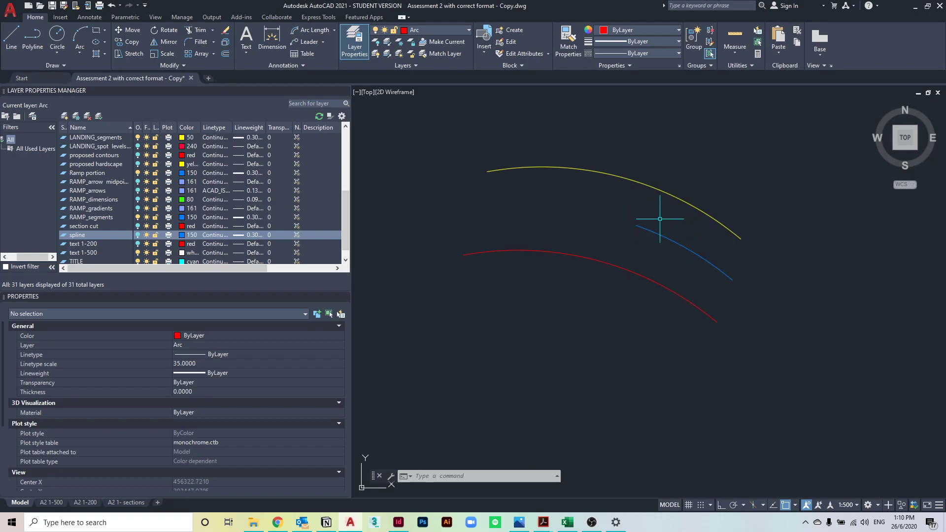
middle_click_drag(672, 212, 651, 225)
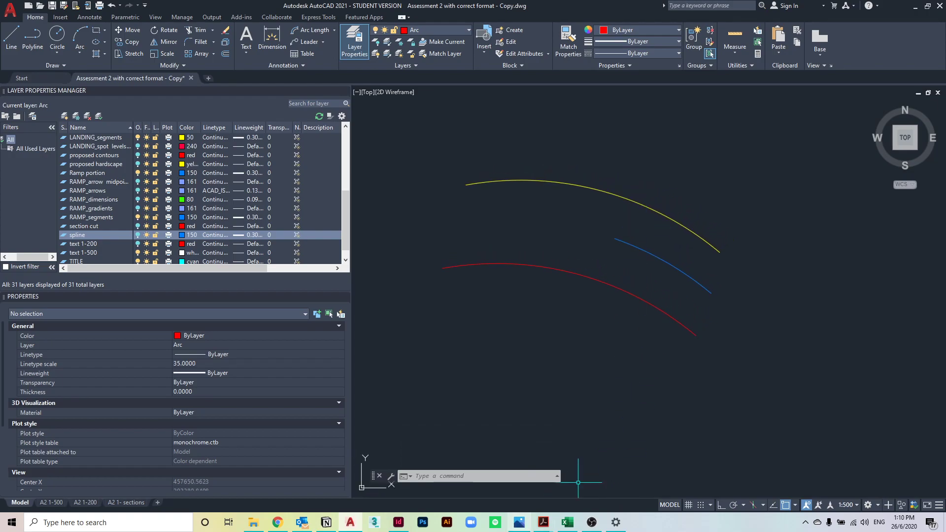
middle_click_drag(593, 196, 593, 205)
scroll(604, 210, "up", 4)
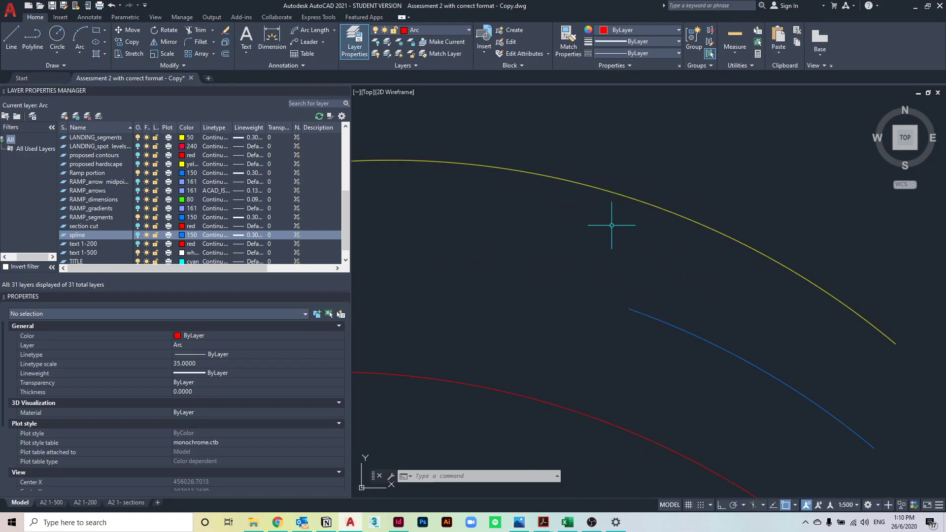
scroll(619, 228, "down", 2)
middle_click_drag(612, 237, 624, 229)
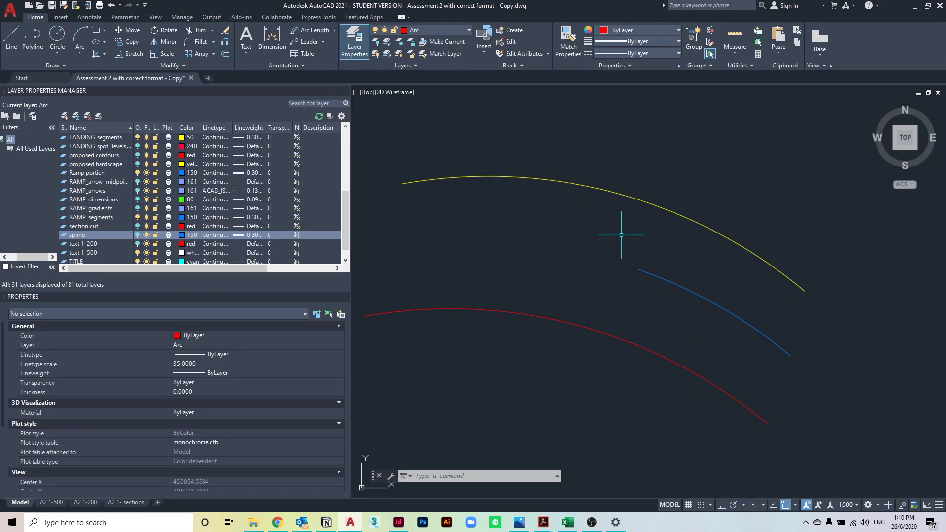
Step: Set the yellow landing arc's total length to 8500 with the Lengthen command, shortening it from its western end
key("Return")
key("Escape")
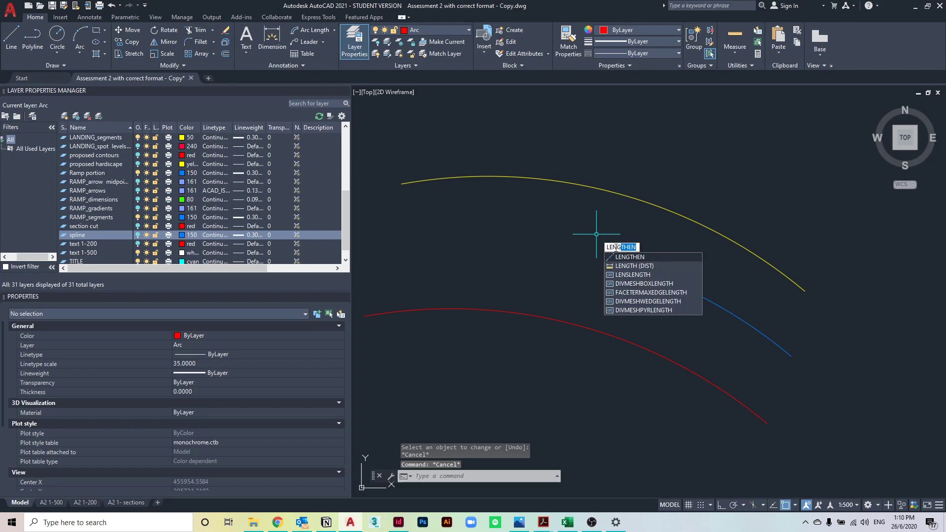
type("leng")
key("Return")
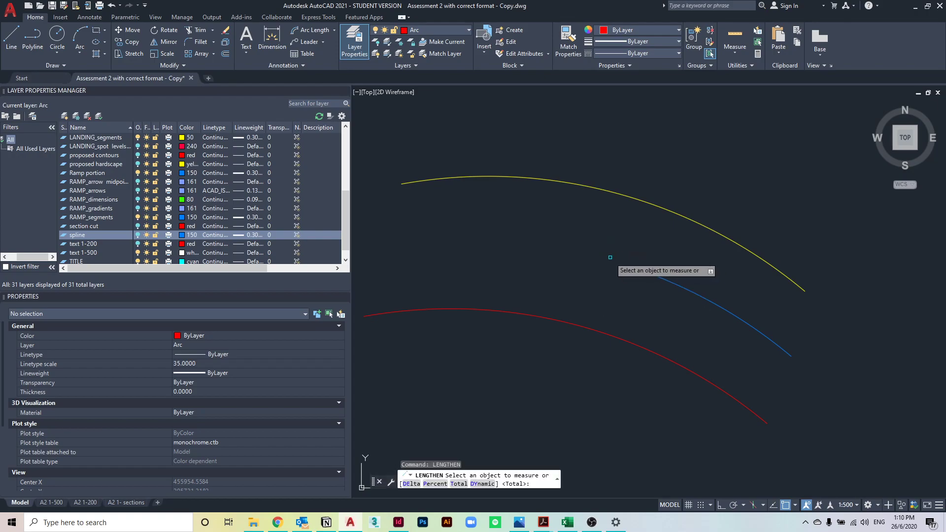
key("Return")
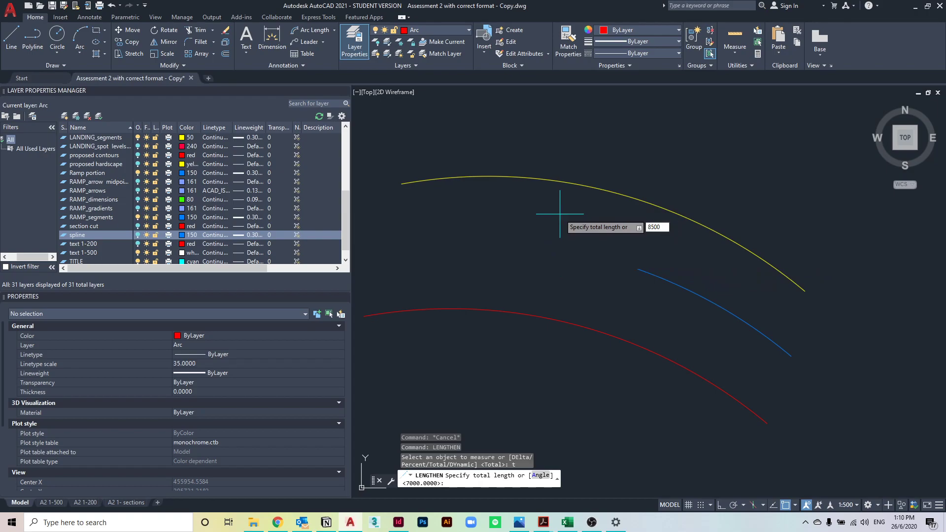
key("Return")
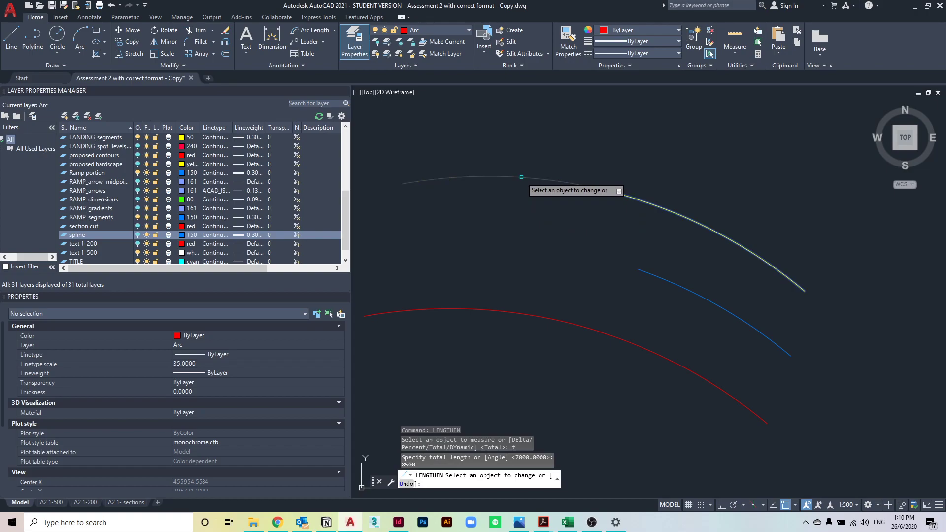
left_click(521, 177)
key("Escape")
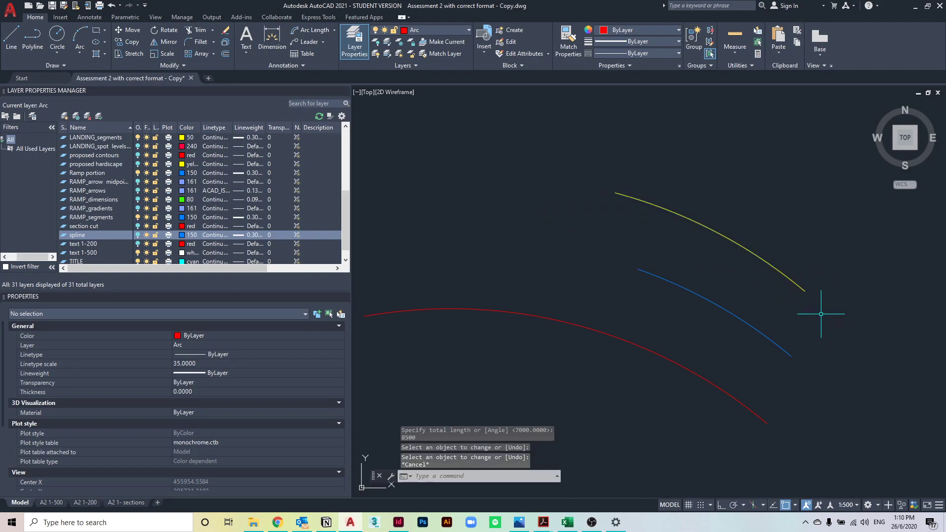
Step: Set the yellow landing arc's total length to 1500 with the Lengthen command, shortening it from its eastern end
left_click(813, 285)
left_click(754, 249)
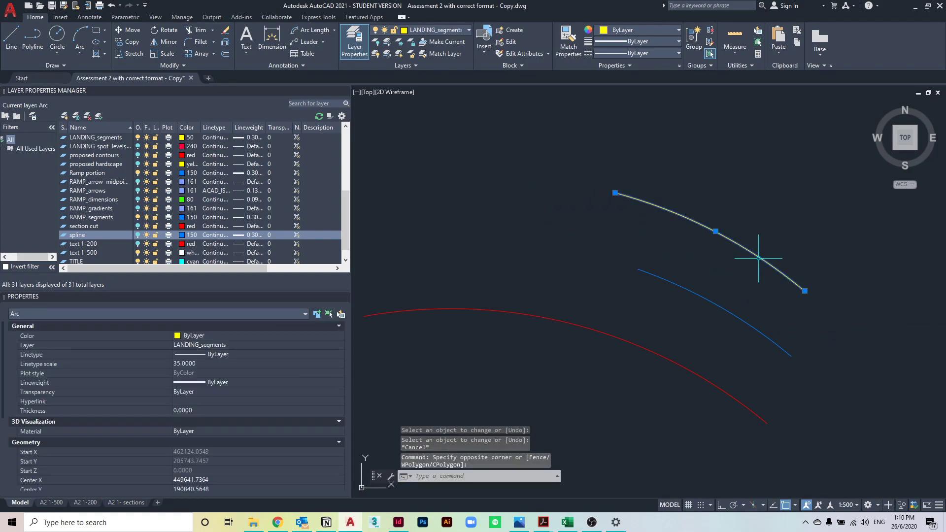
type("lengthen")
key("Return")
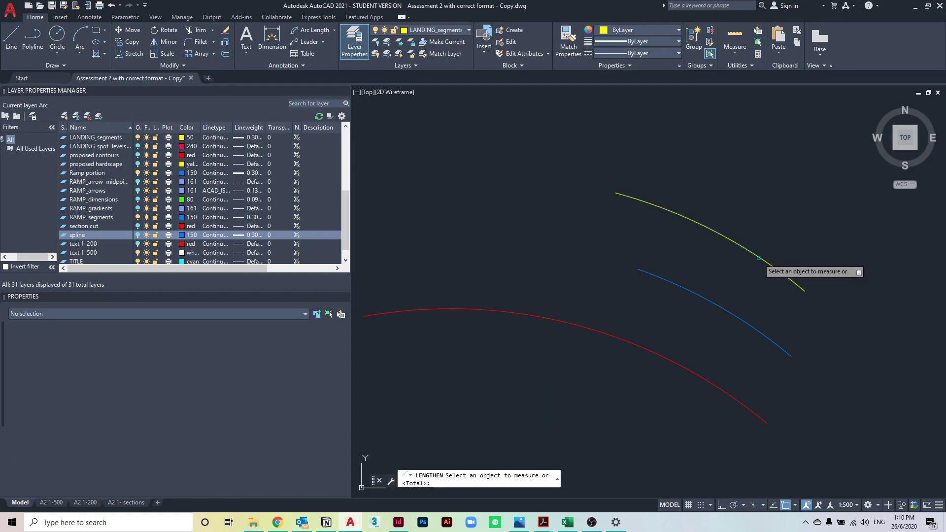
type("t")
key("Return")
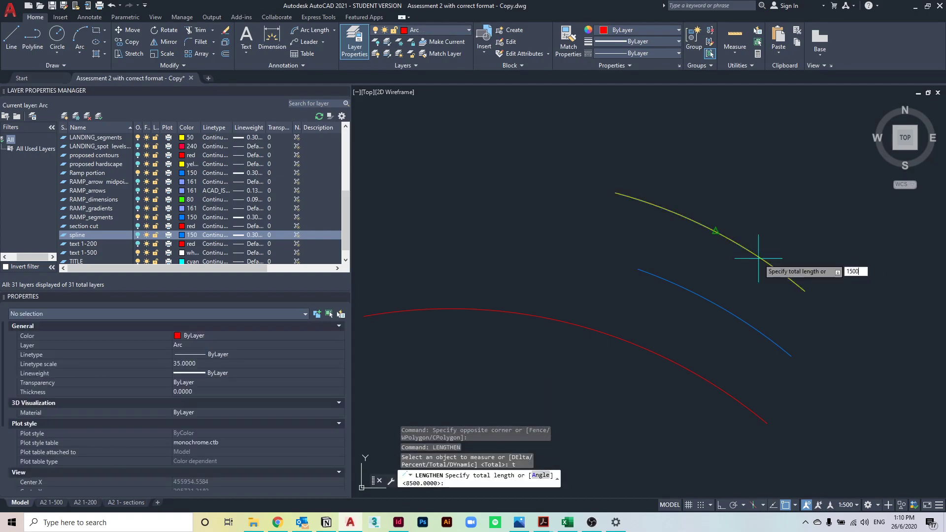
type("1500")
key("Return")
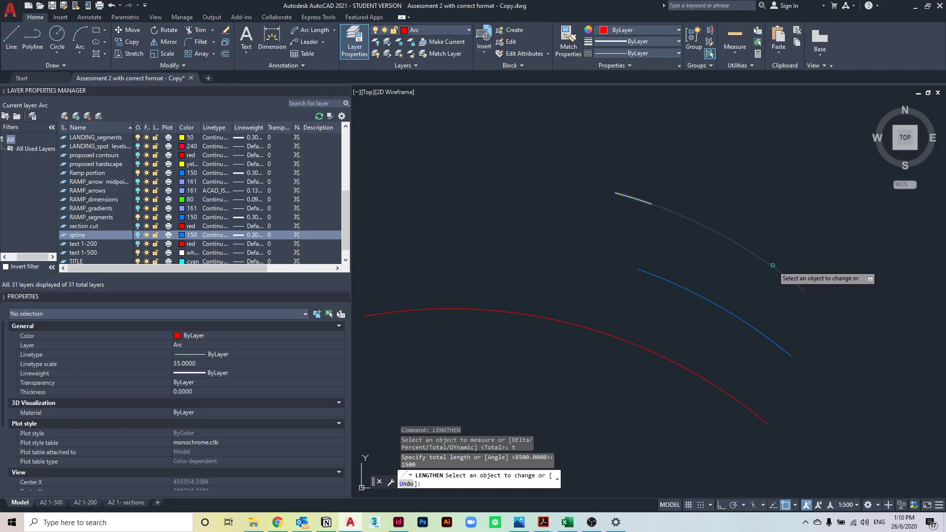
left_click(759, 258)
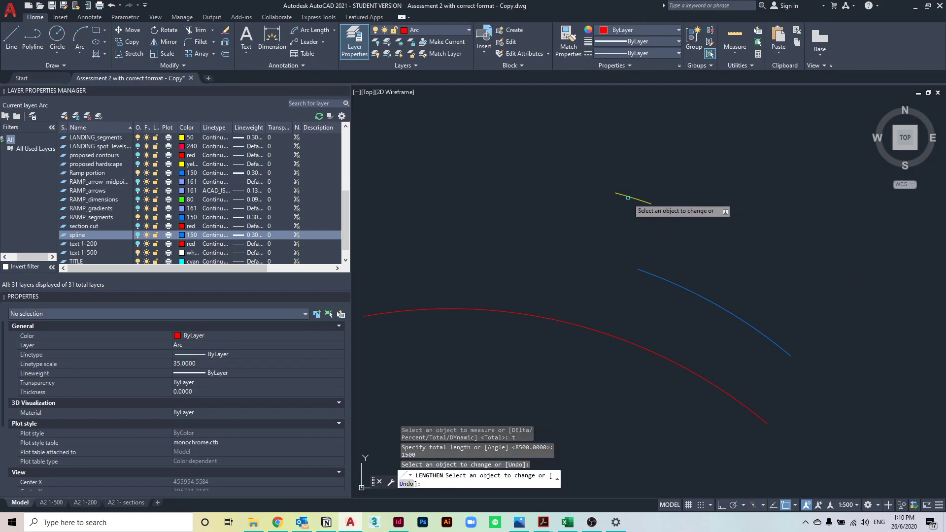
left_click(688, 229)
key("Escape")
Step: Move the short yellow landing segment by its eastern endpoint onto the western endpoint of the blue ramp arc
left_click(655, 191)
left_click(650, 222)
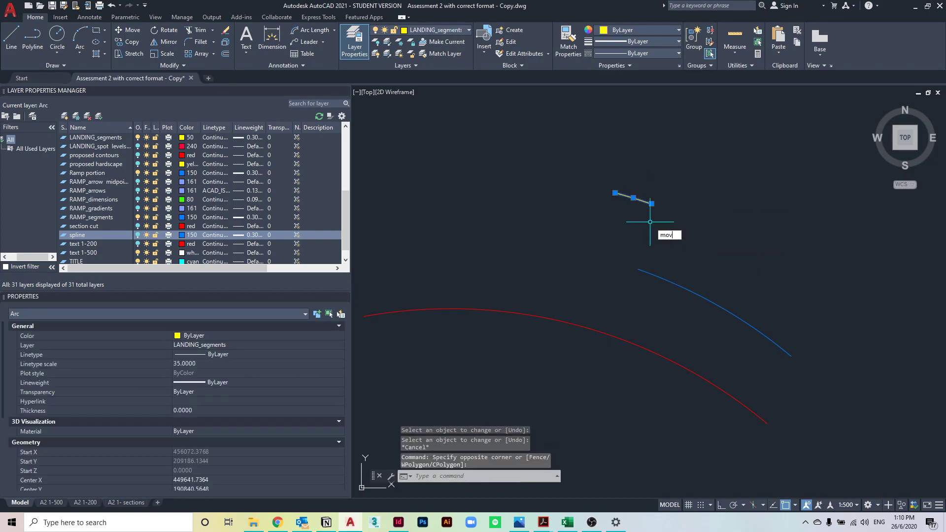
type("mov")
key("Return")
left_click(652, 203)
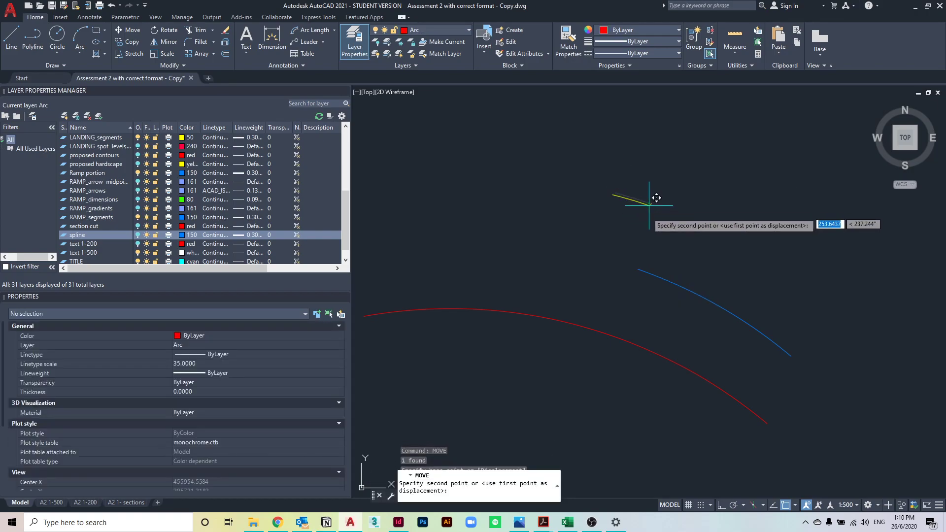
left_click(638, 269)
Step: Copy the red original arc twice, placing both copies one above the other north of it
middle_click_drag(658, 306, 678, 266)
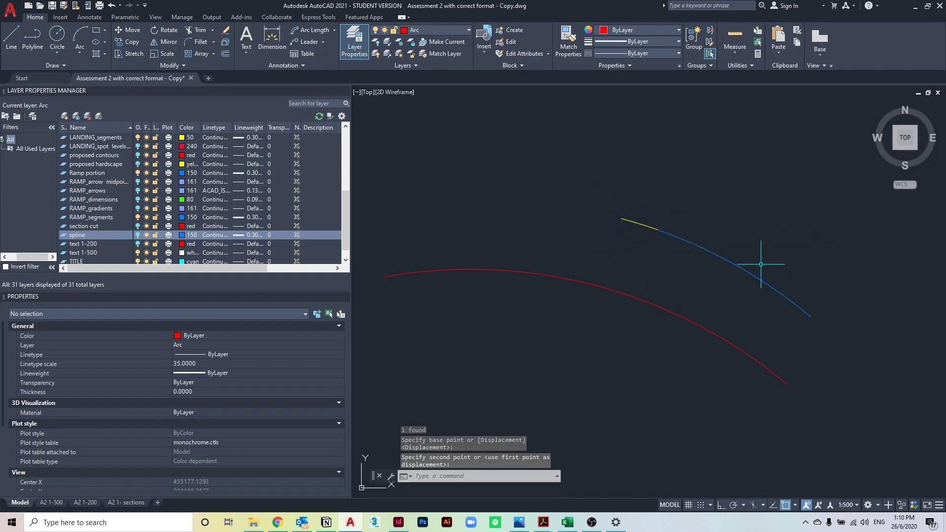
scroll(667, 346, "down", 2)
middle_click_drag(647, 341, 677, 337)
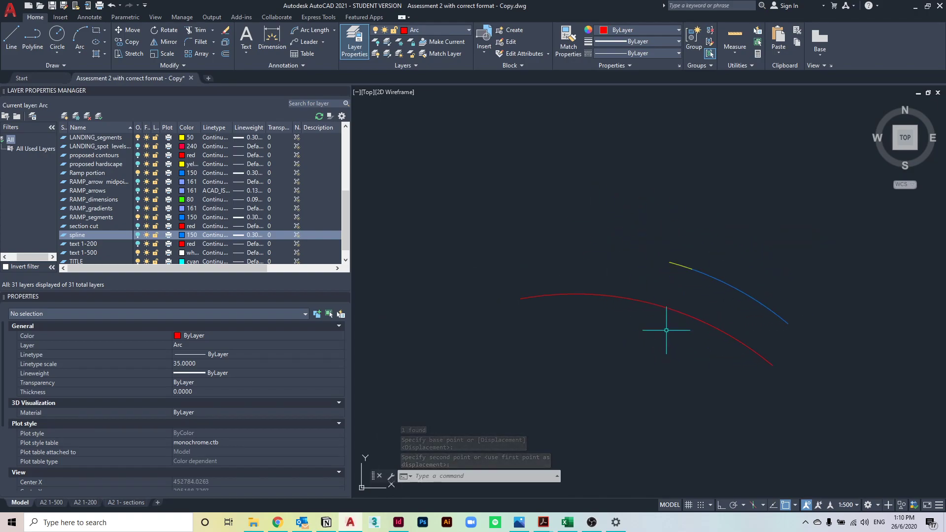
key("Escape")
type("cop")
key("Return")
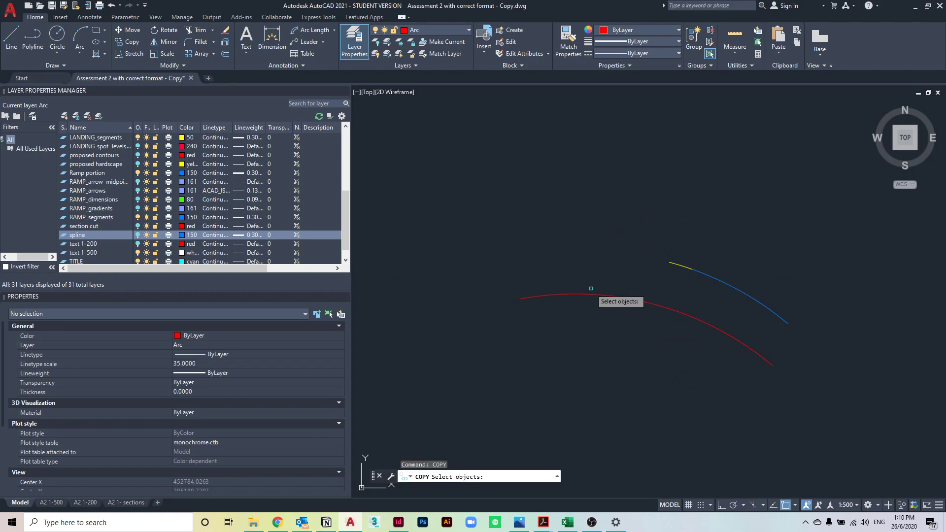
left_click(639, 301)
key("Return")
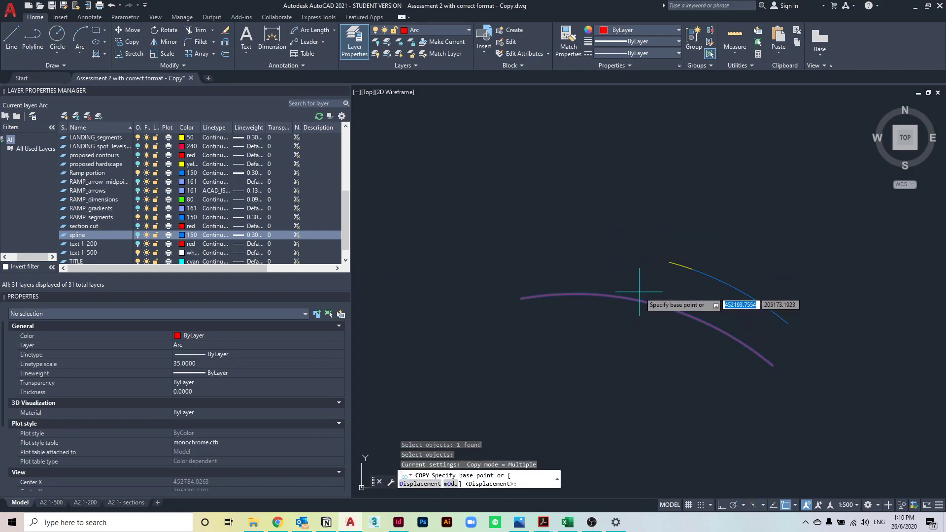
left_click(638, 299)
left_click(652, 224)
left_click(664, 177)
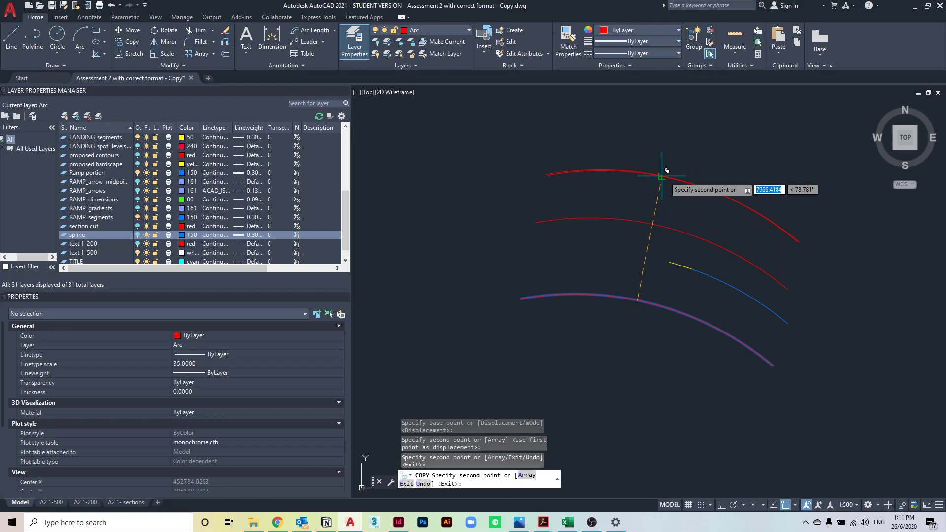
key("Escape")
Step: Assign the lower of the two new red arc copies to the RAMP_segments layer and clear the selection
left_click(690, 251)
left_click(667, 216)
left_click(489, 103)
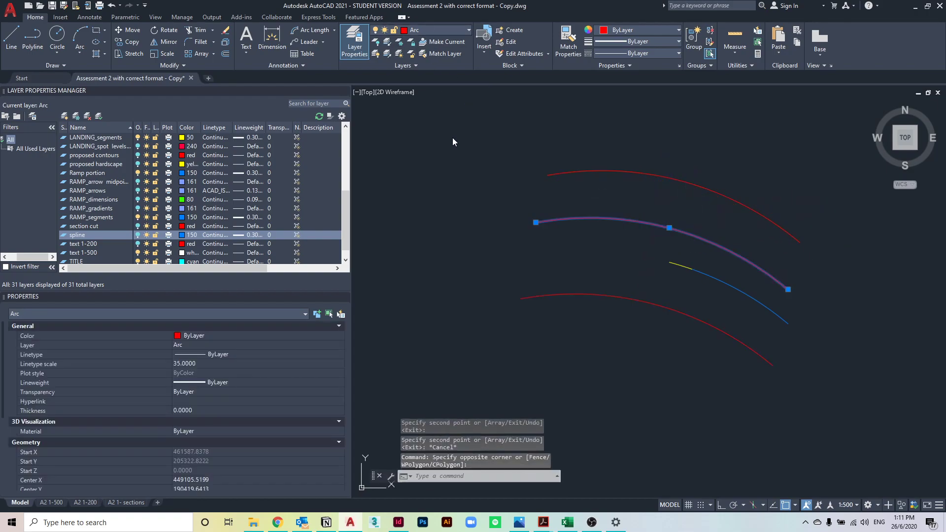
left_click(433, 30)
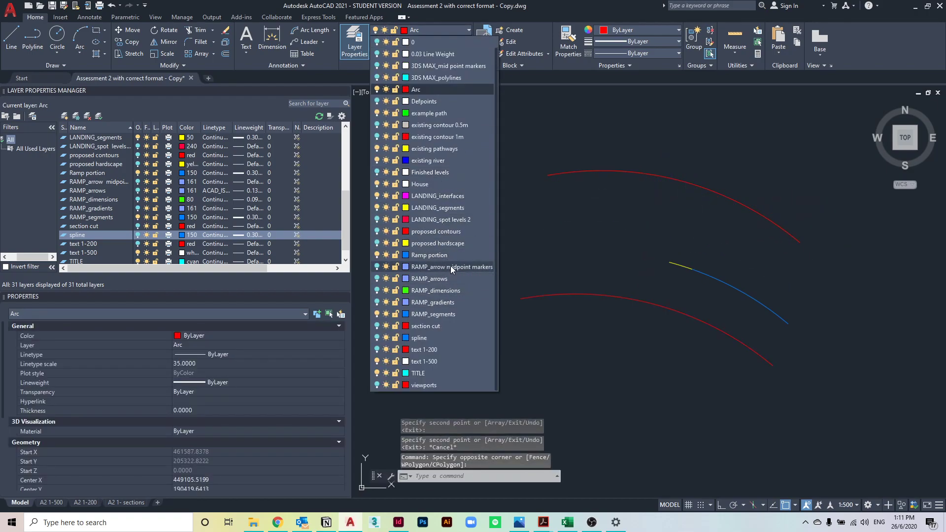
left_click(449, 314)
key("Escape")
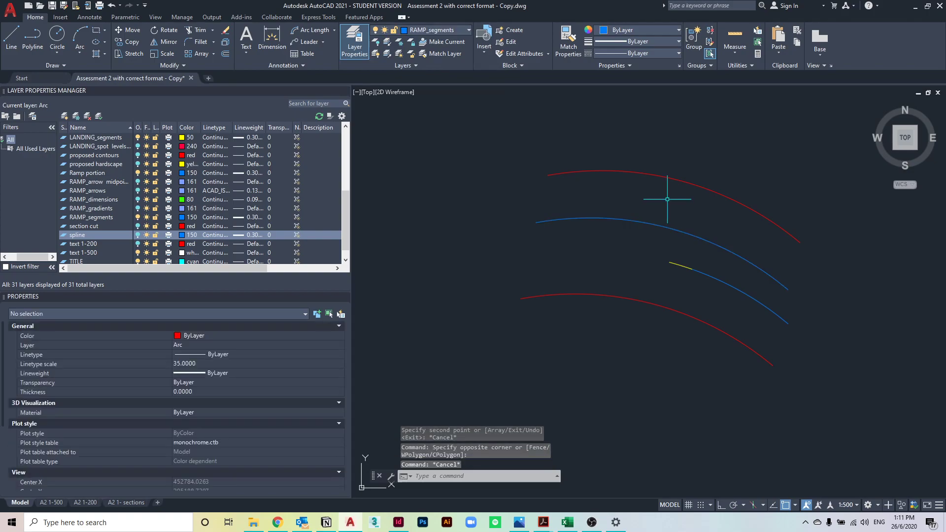
key("Escape")
Step: Assign the uppermost red arc copy to the LANDING_segments layer and clear the selection
left_click(667, 199)
left_click(623, 154)
left_click(433, 30)
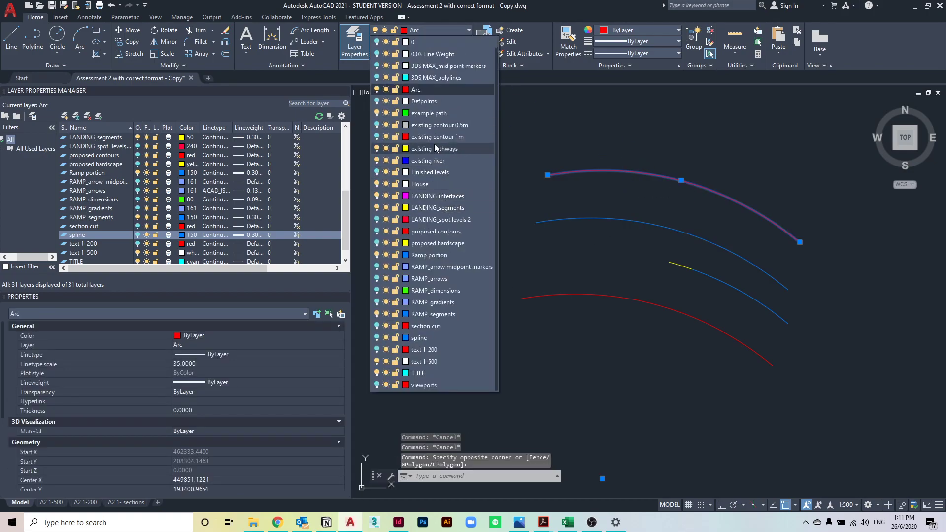
left_click(436, 208)
key("Escape")
Step: Compare the joined landing and ramp segments with the full-length blue arc copy above them
scroll(676, 255, "up", 3)
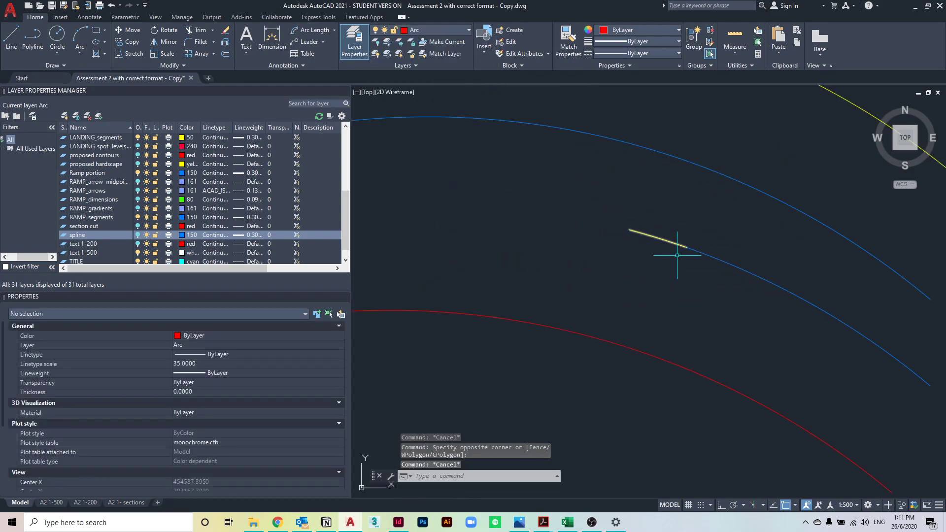
scroll(663, 241, "down", 2)
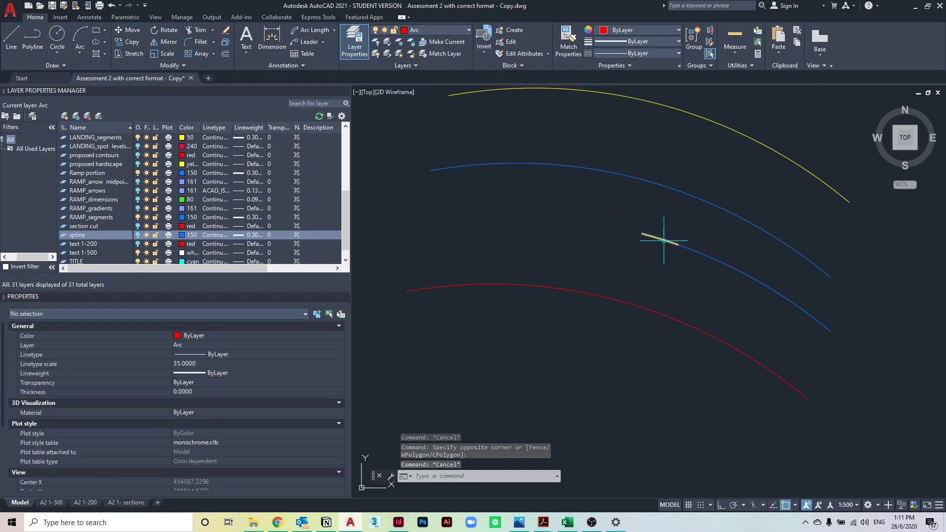
middle_click_drag(646, 233, 690, 222)
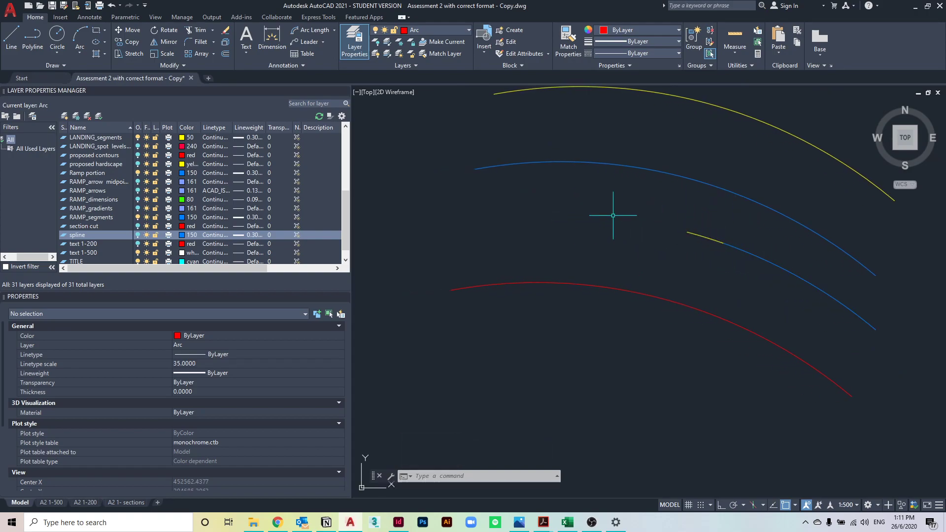
scroll(626, 205, "up", 2)
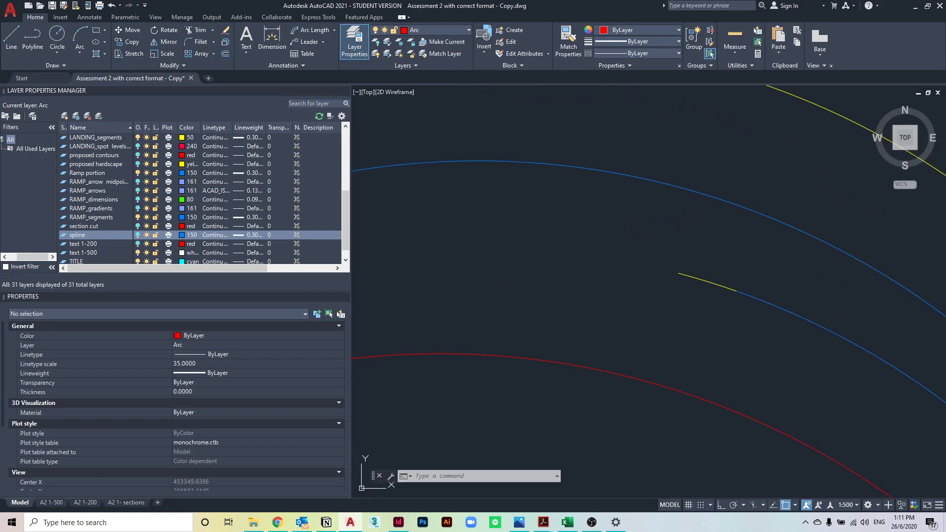
scroll(670, 228, "down", 2)
left_click(675, 227)
left_click(623, 191)
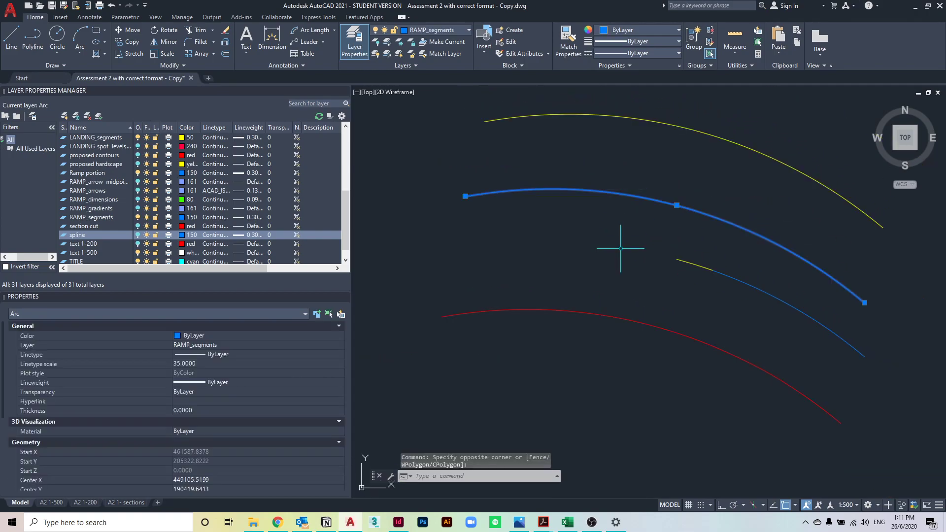
key("Escape")
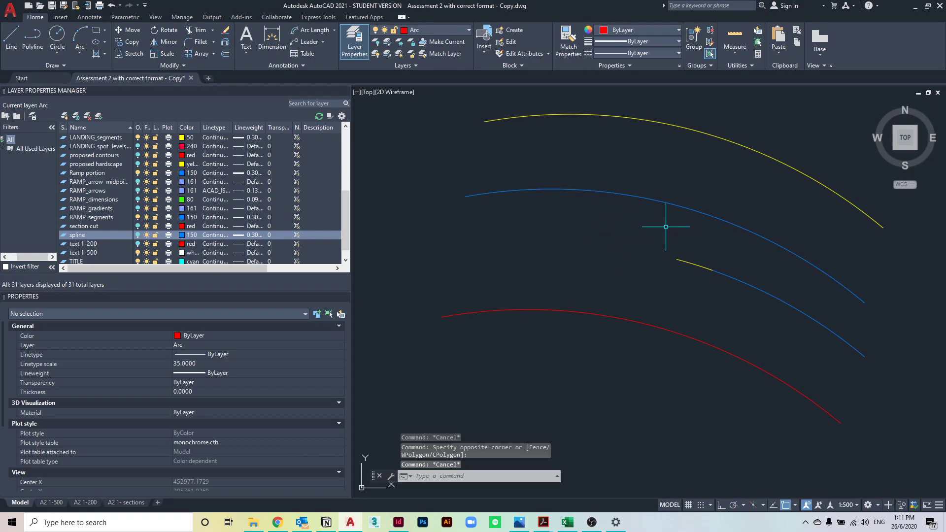
middle_click_drag(666, 227, 670, 207)
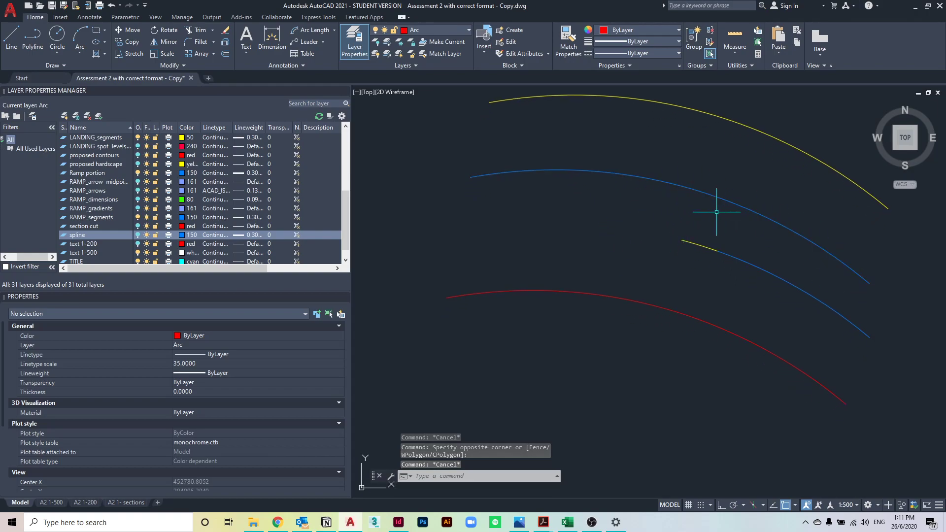
Step: Set the full-length blue arc copy's total length to 15500 with the Lengthen command, shortening it from its western end
type("lengt")
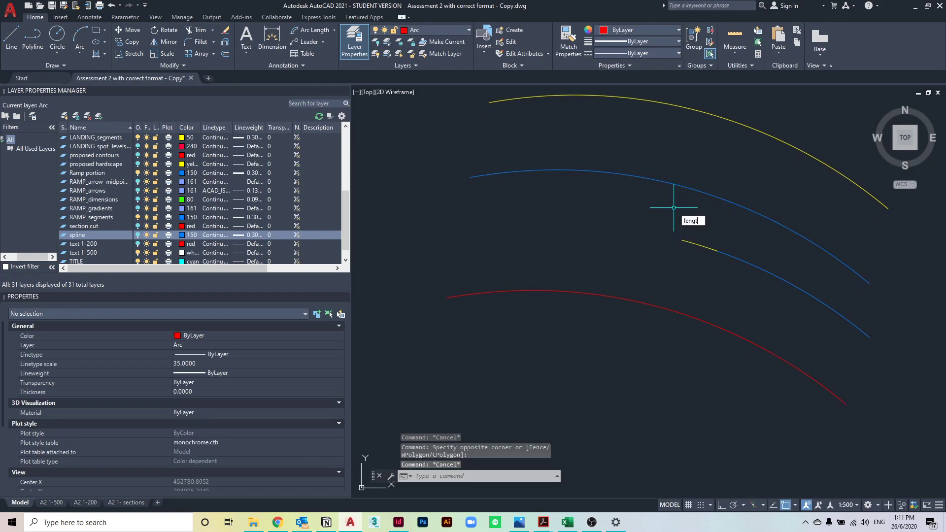
type("h")
key("Return")
type("t")
key("Return")
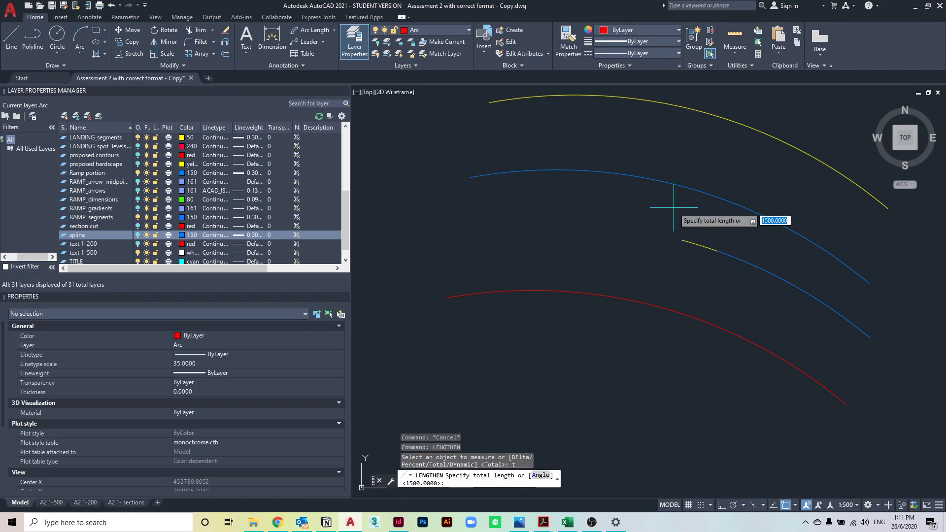
type("15500")
key("Return")
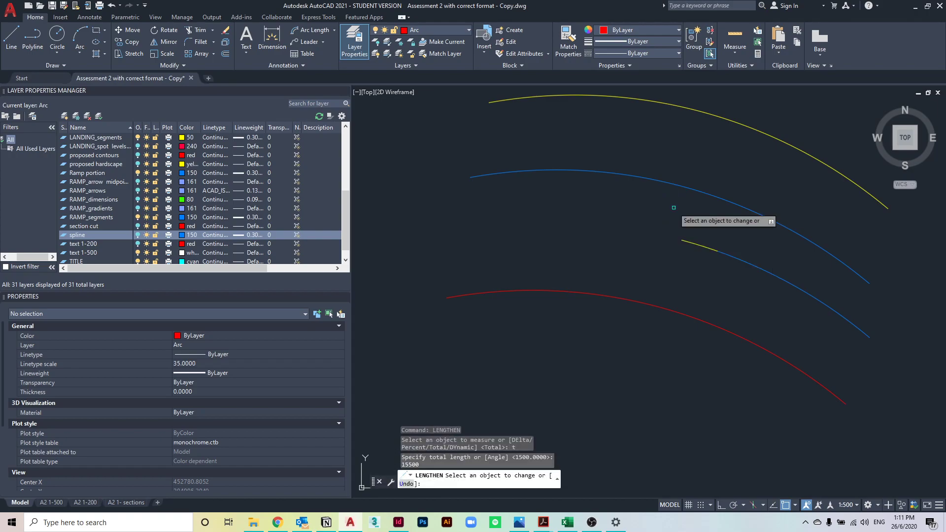
left_click(532, 171)
key("Escape")
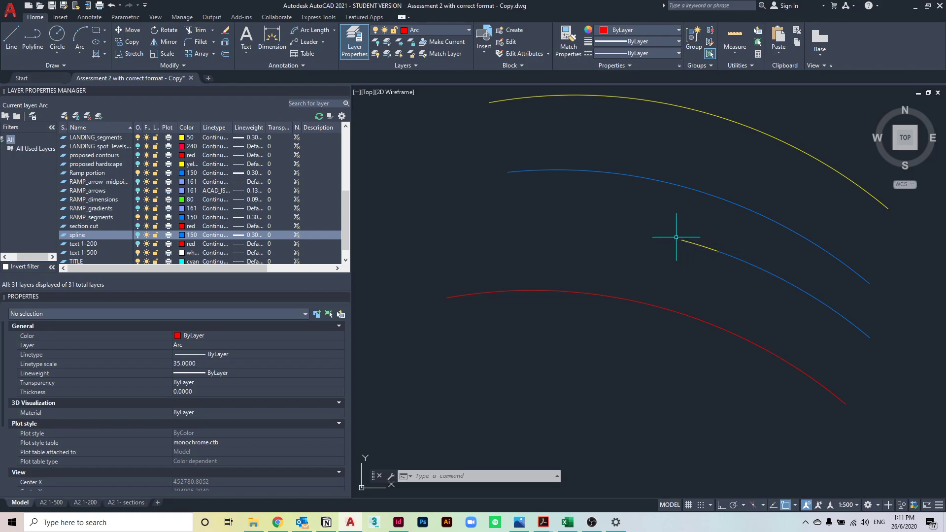
left_click(640, 197)
key("Escape")
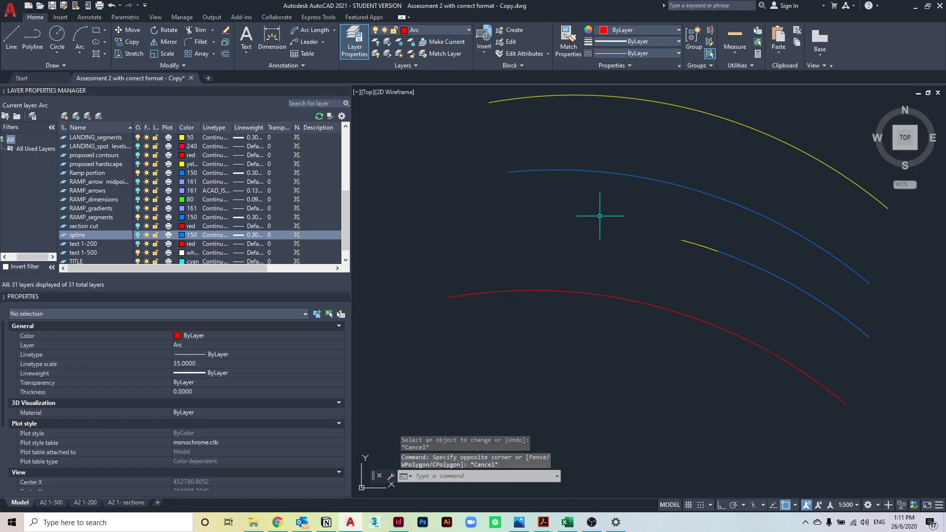
Step: Set the upper blue ramp arc's total length to 7000 with the Lengthen command, shortening it from its eastern end
key("Return")
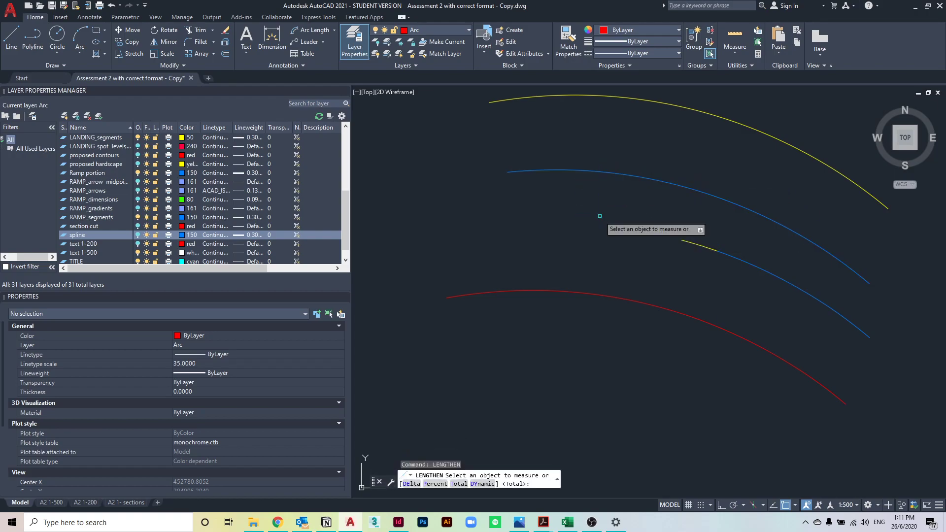
key("Return")
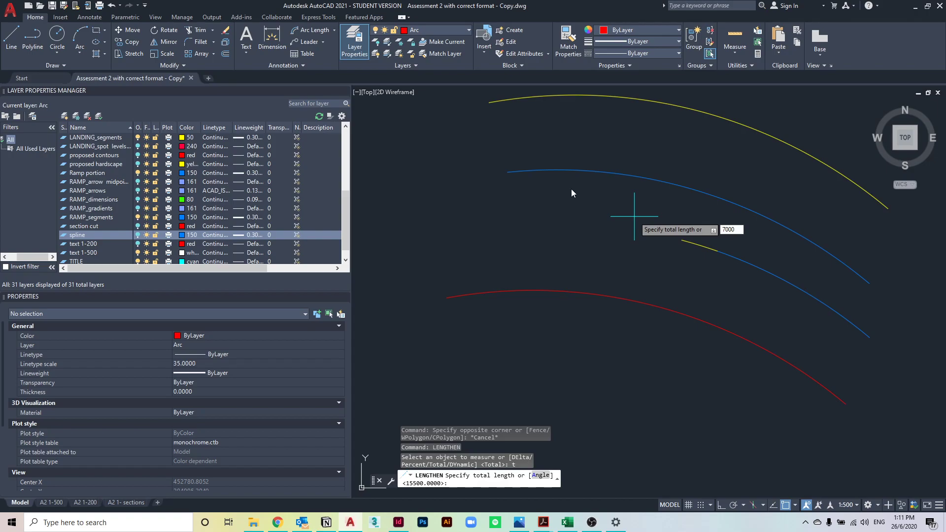
key("Return")
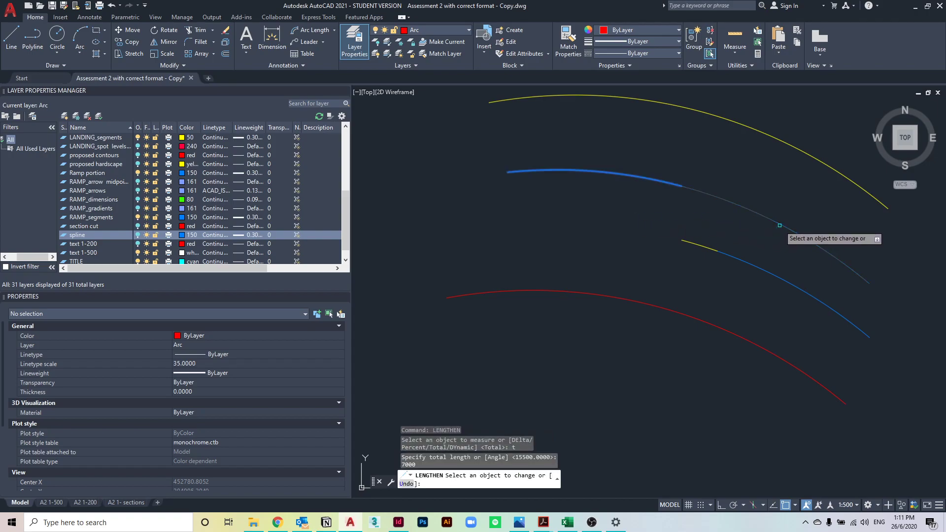
left_click(780, 226)
key("Escape")
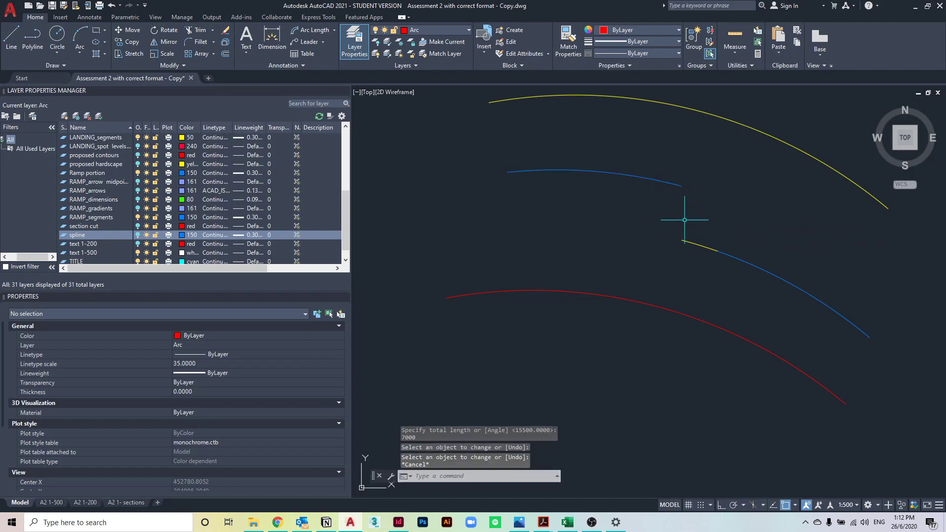
Step: Set the yellow landing arc copy's total length to 1500 with the Lengthen command, shortening it from its eastern end
scroll(618, 165, "down", 2)
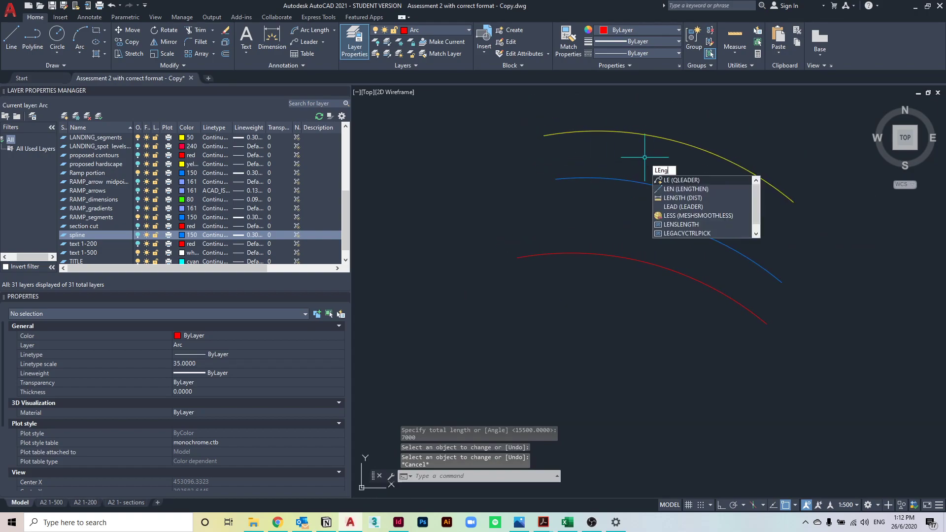
type("n")
key("Return")
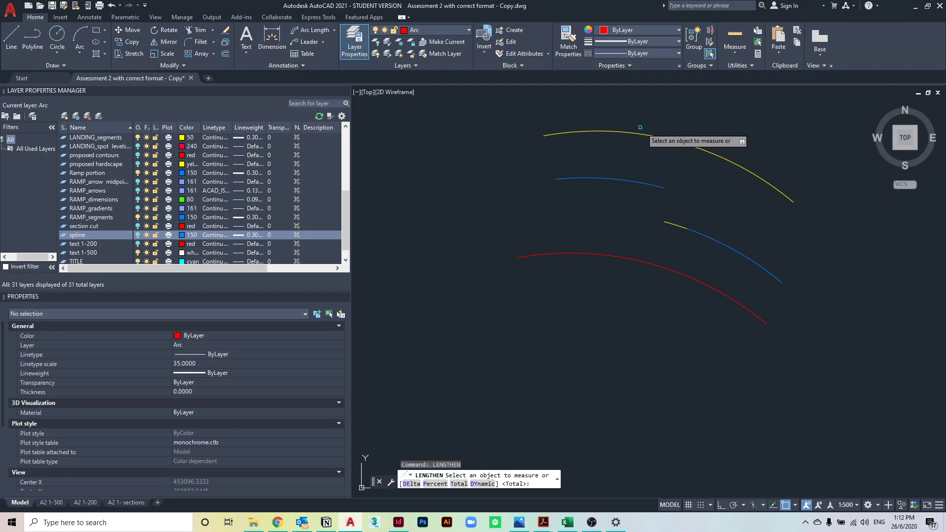
middle_click_drag(661, 153, 677, 186)
scroll(648, 150, "down", 2)
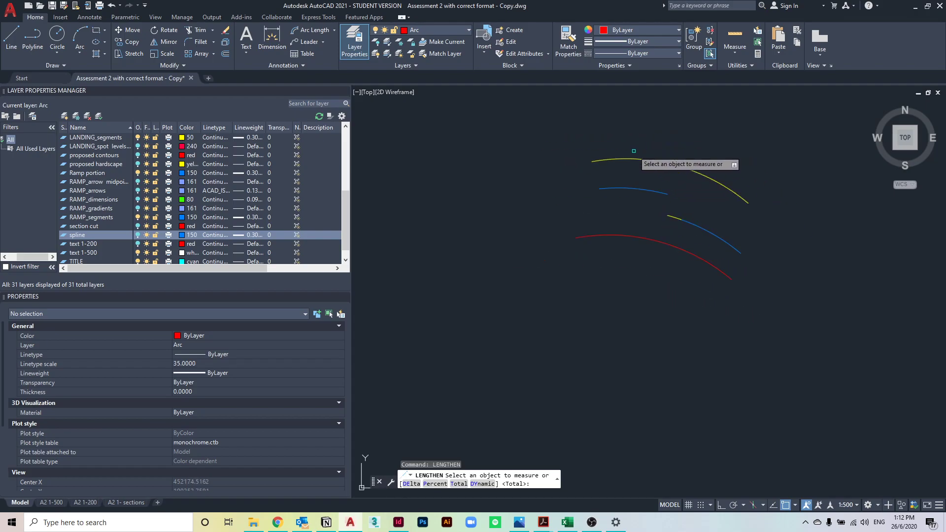
middle_click_drag(634, 150, 636, 162)
scroll(635, 162, "up", 2)
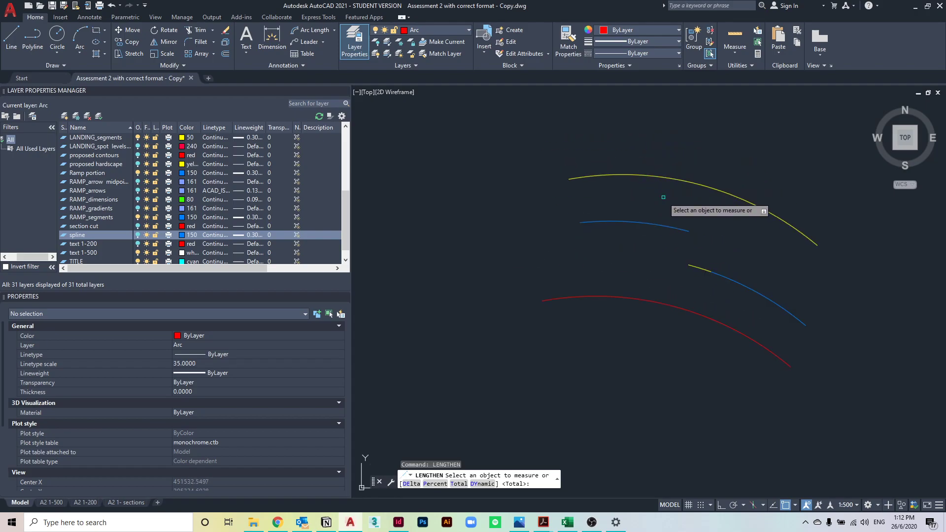
middle_click_drag(654, 195, 625, 196)
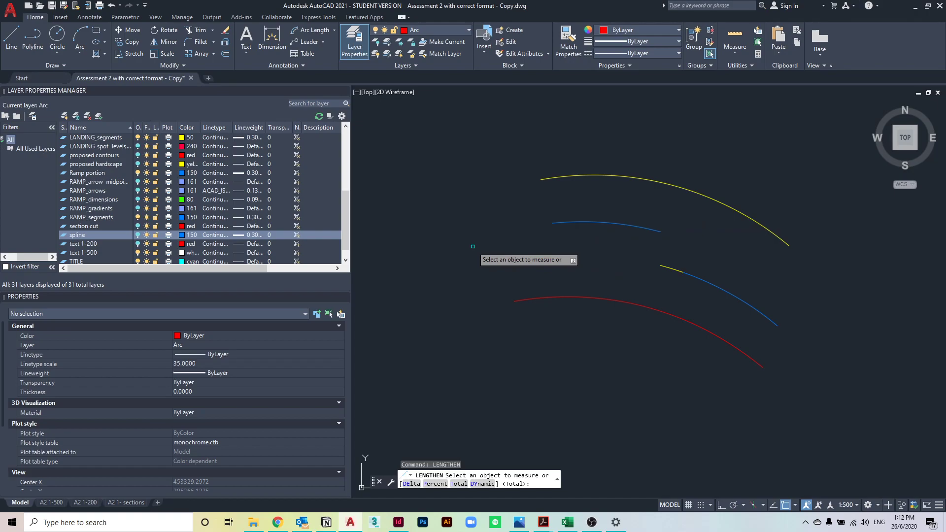
type("t")
key("Return")
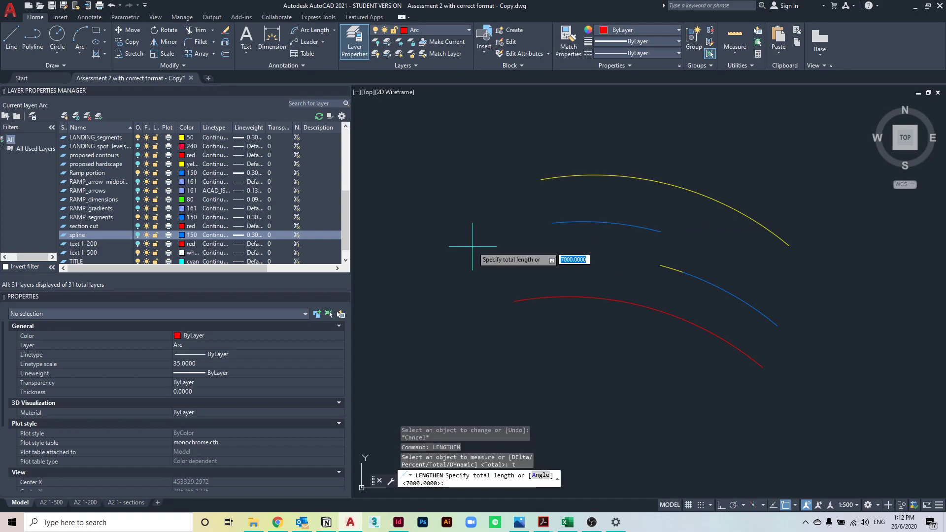
type("1500")
key("Return")
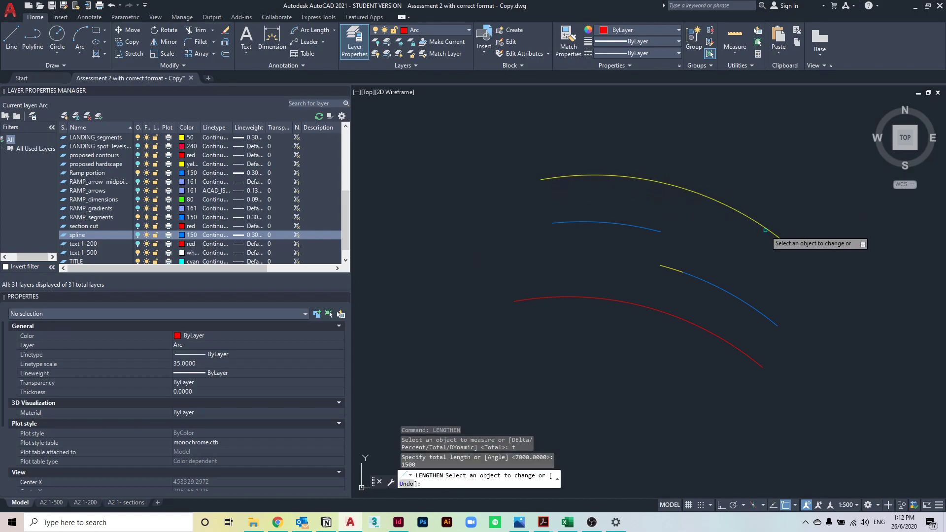
Step: Move the short yellow landing segment so its eastern end meets the western end of the upper blue ramp segment
left_click(570, 186)
left_click(539, 173)
type("m")
key("Return")
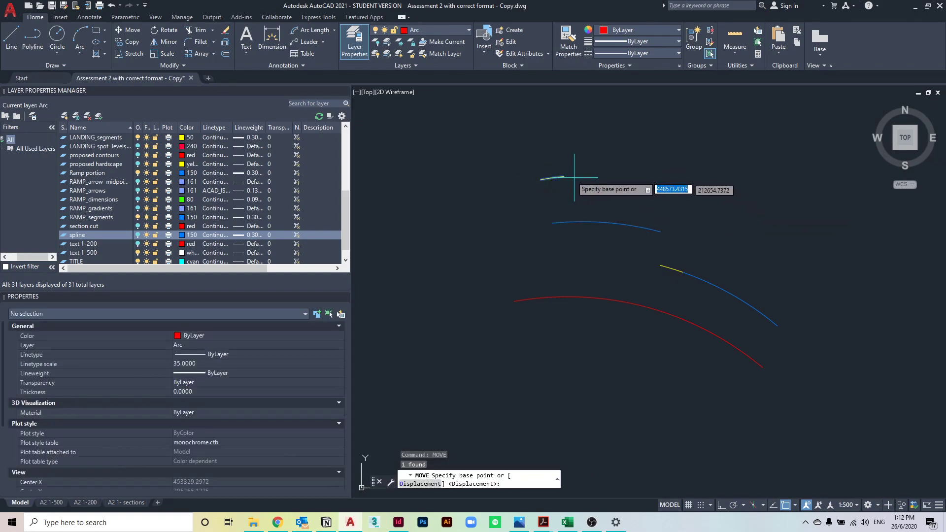
left_click(561, 177)
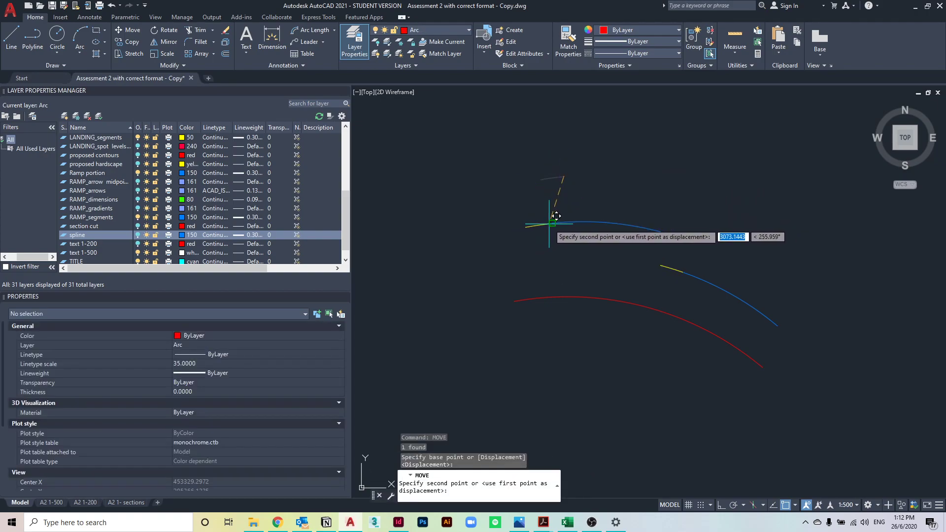
left_click(548, 228)
key("Escape")
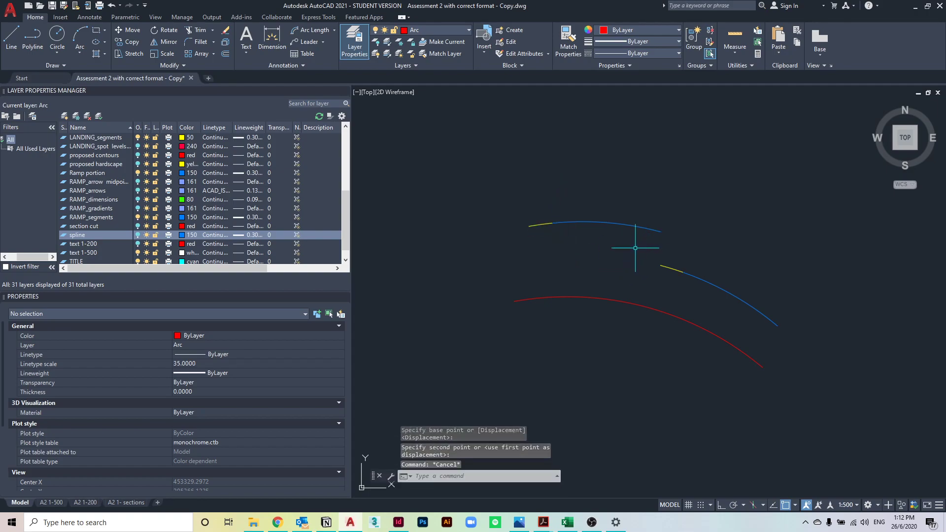
Step: Move the joined upper landing and ramp segments so their eastern end meets the western end of the lower landing segment
left_click_drag(635, 246, 536, 206)
key("Return")
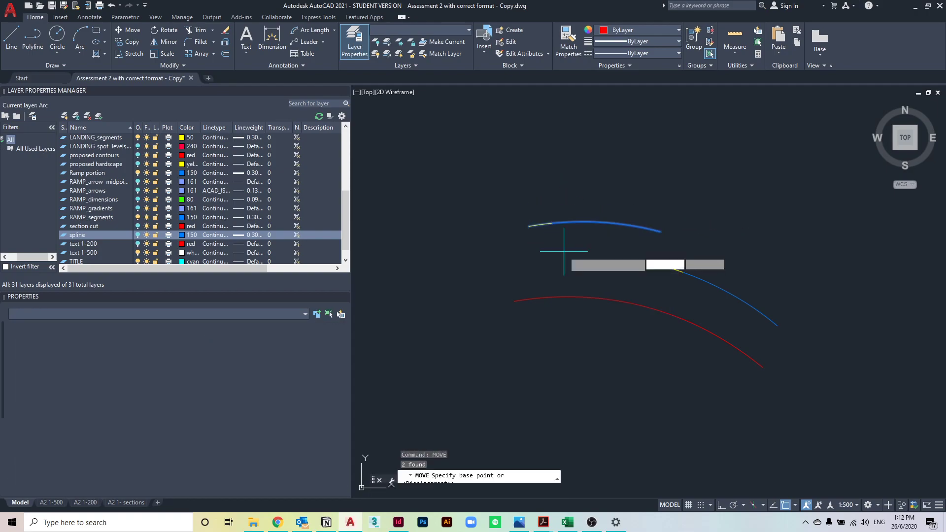
left_click(661, 232)
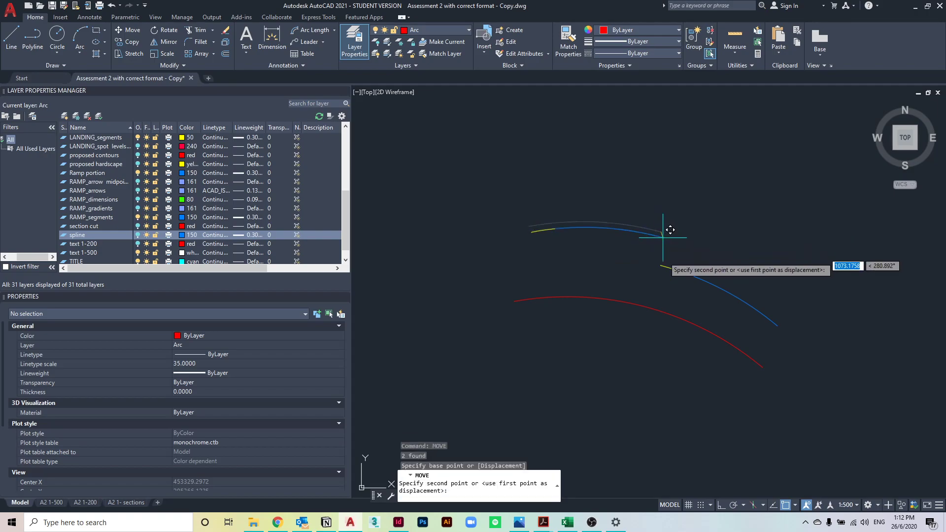
left_click(661, 266)
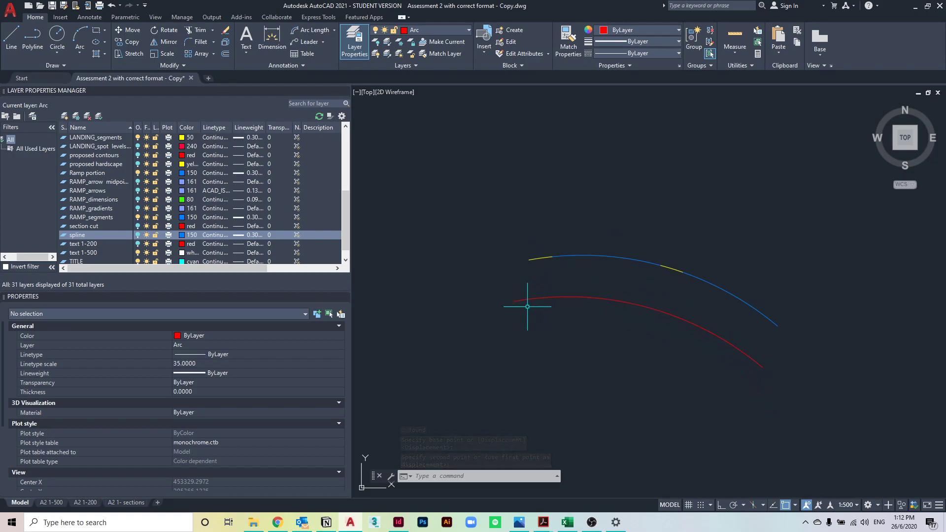
scroll(489, 291, "down", 4)
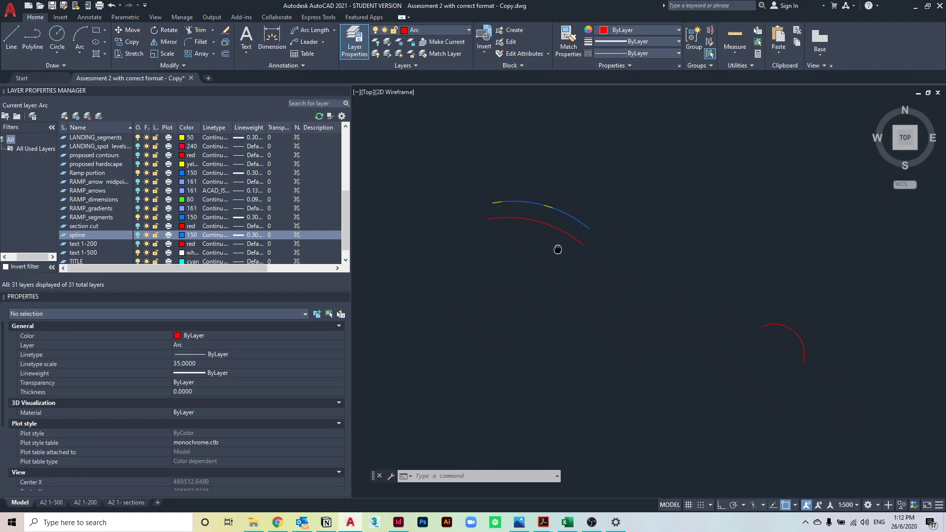
middle_click_drag(530, 252, 571, 298)
middle_click_drag(583, 254, 660, 329)
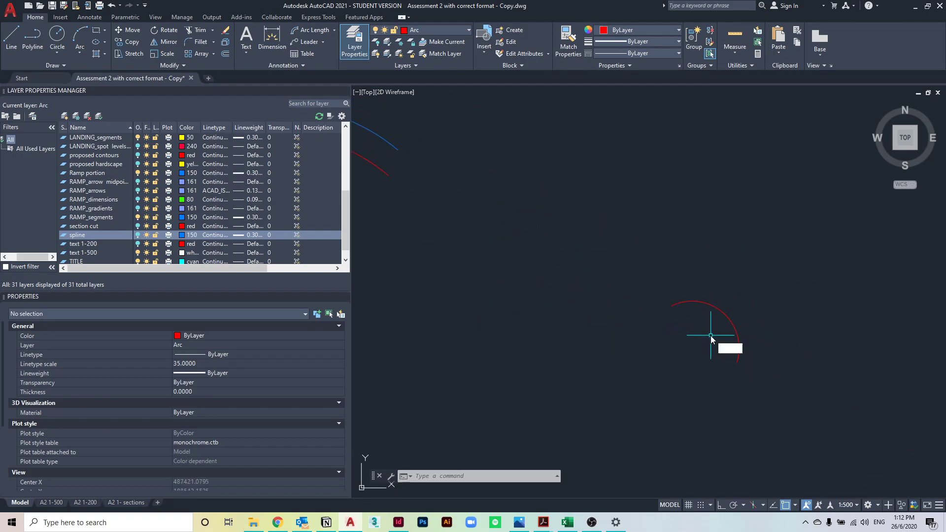
key("Return")
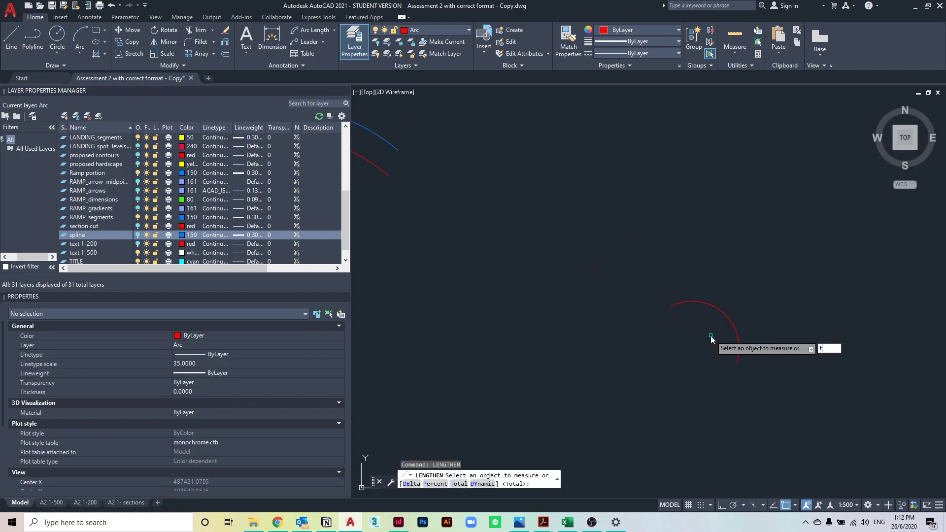
key("Return")
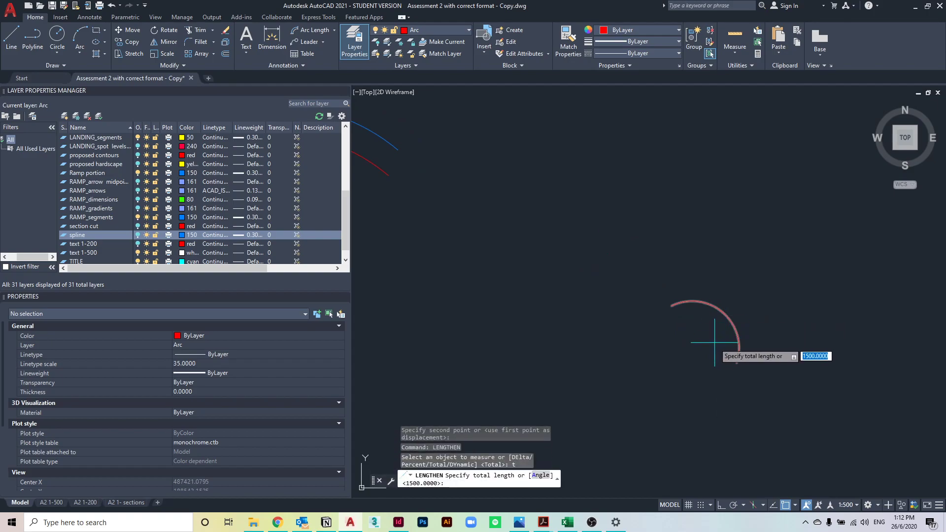
key("Escape")
Step: Measure the length of the small separate red arc southeast of the segmented arc using the Lengthen command
type("leng")
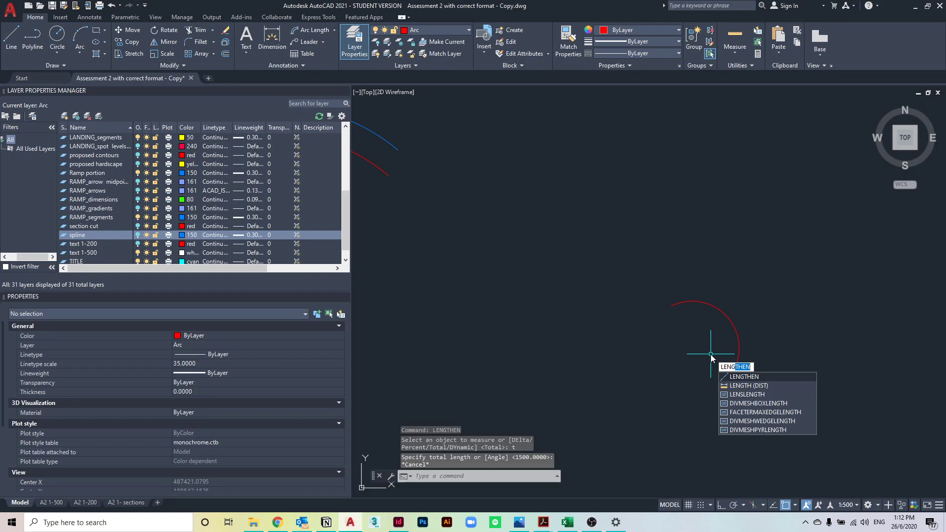
key("Return")
left_click(734, 328)
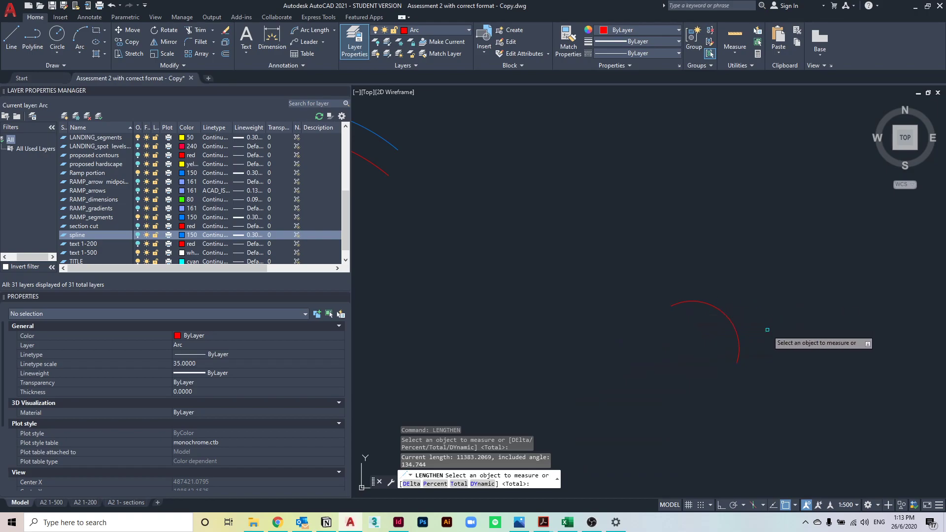
scroll(745, 333, "down", 4)
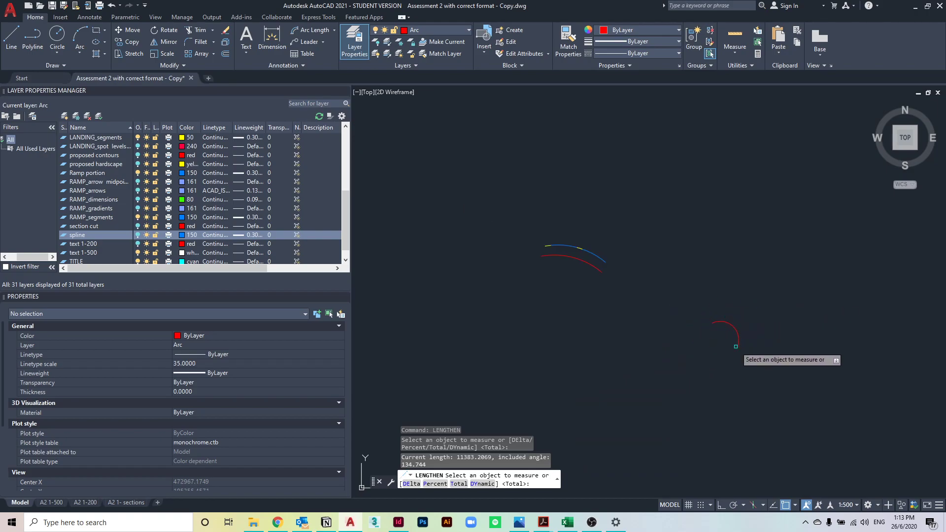
middle_click_drag(717, 329, 657, 270)
scroll(656, 270, "up", 4)
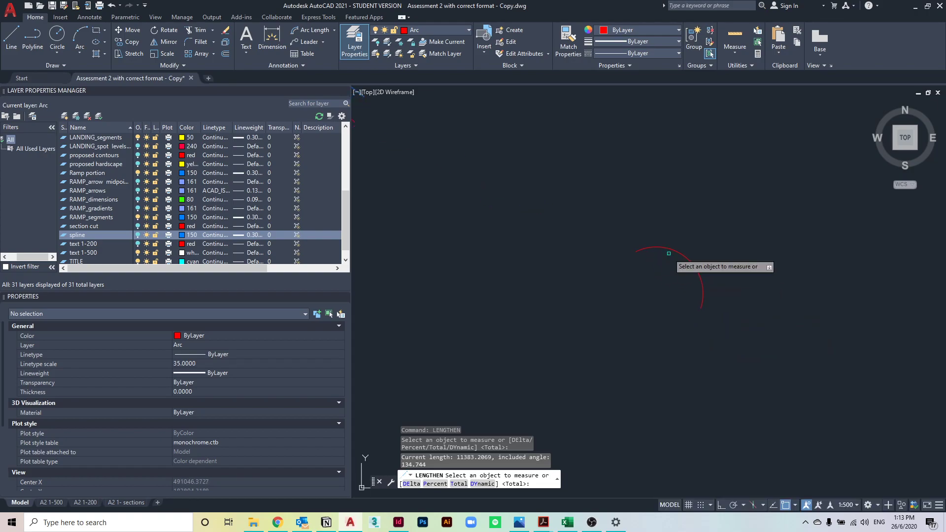
middle_click_drag(656, 257, 632, 248)
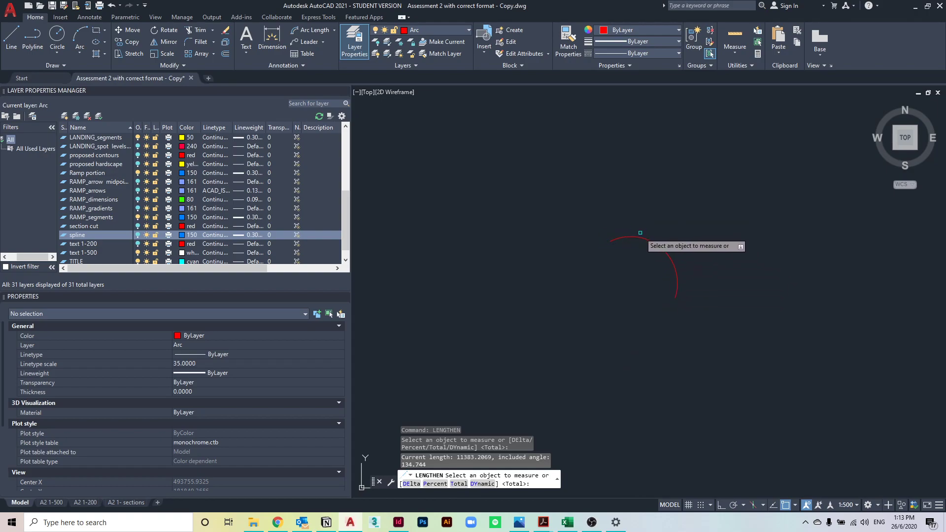
scroll(601, 260, "down", 2)
mouse_move(601, 251)
middle_mouse_down()
mouse_move(618, 243)
mouse_move(585, 239)
middle_mouse_up()
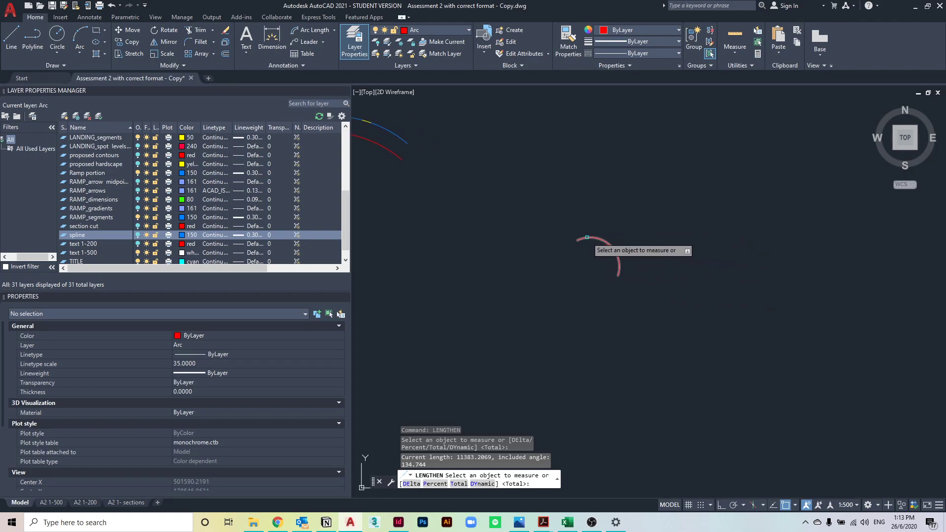
scroll(587, 237, "up", 2)
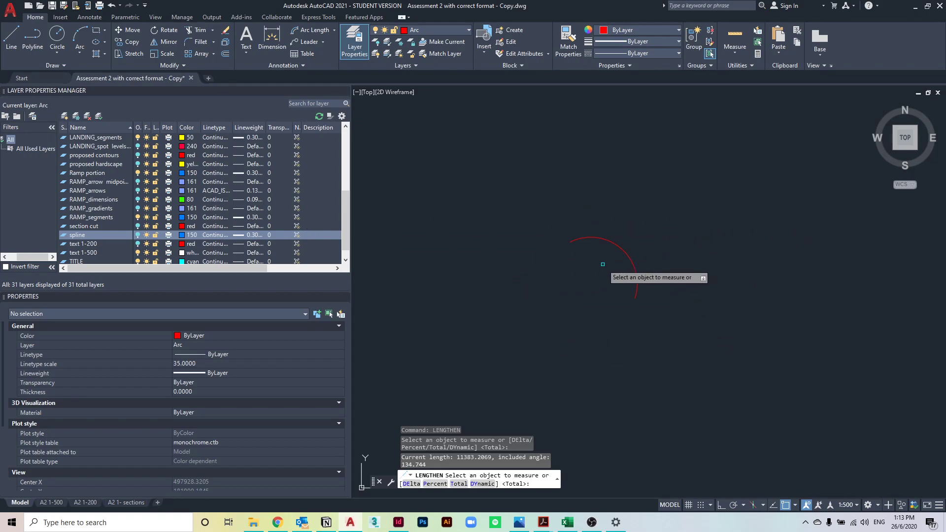
scroll(602, 264, "down", 1)
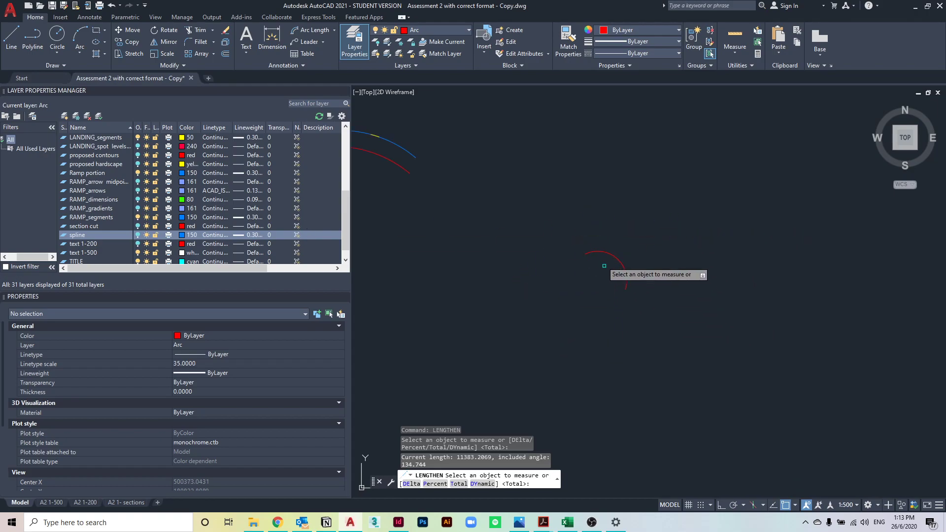
middle_click_drag(604, 266, 583, 258)
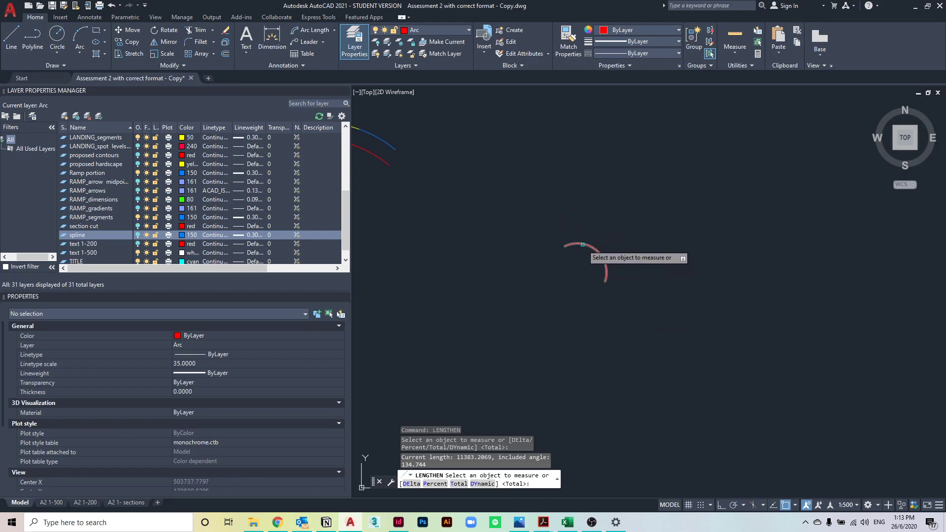
key("Escape")
mouse_move(520, 270)
middle_mouse_down()
mouse_move(729, 250)
mouse_move(703, 264)
middle_mouse_up()
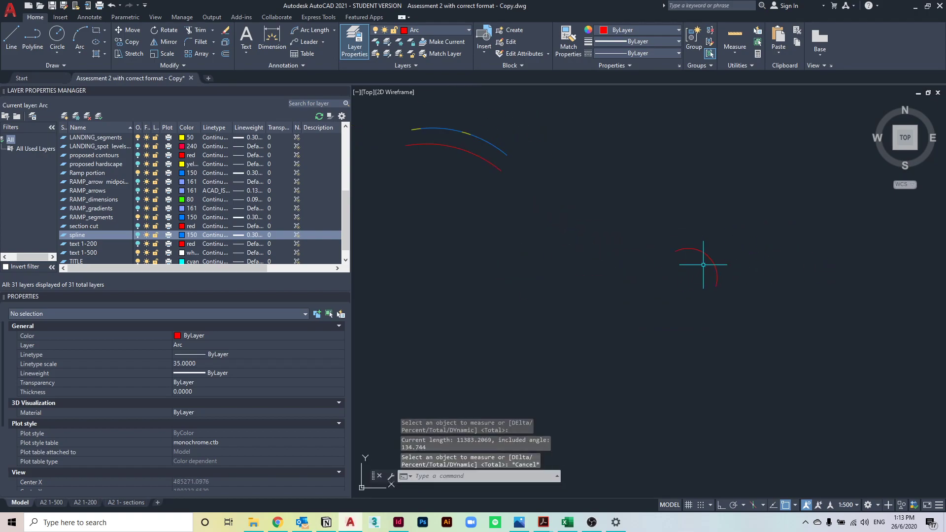
scroll(702, 260, "up", 2)
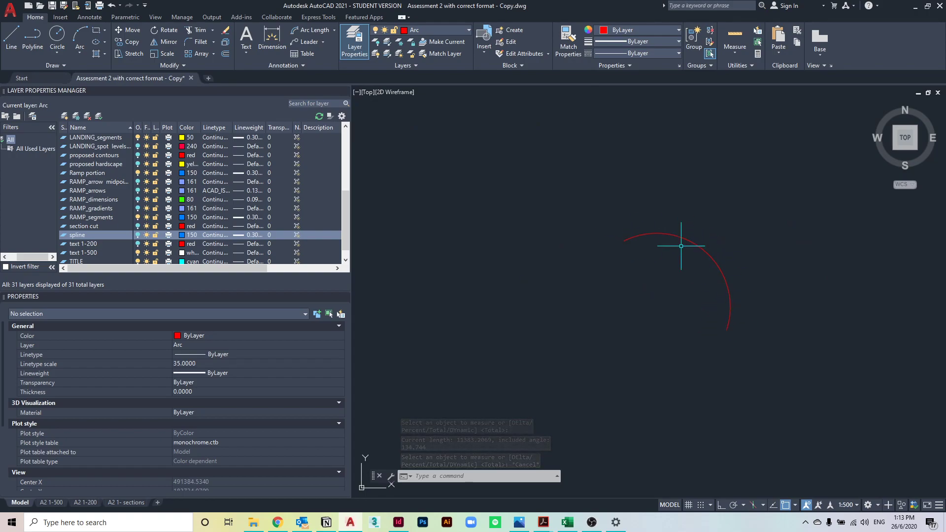
scroll(634, 240, "down", 2)
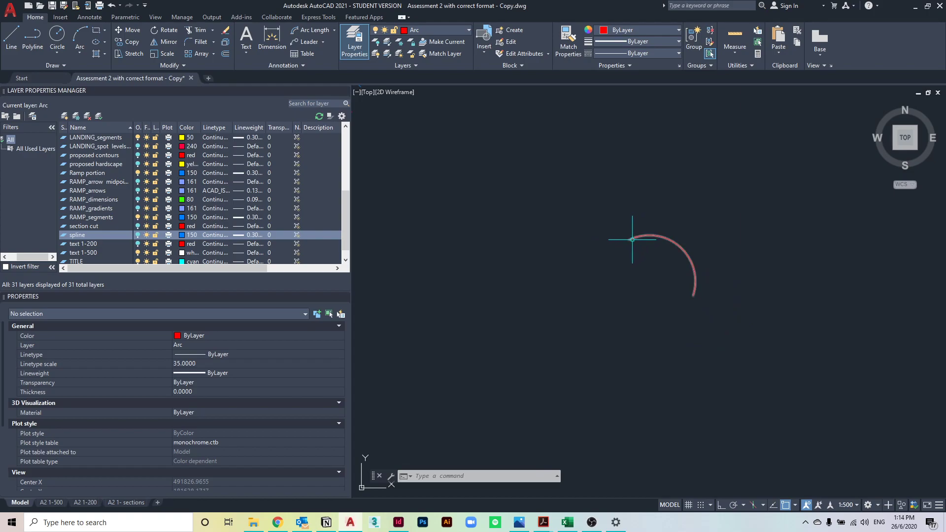
middle_click_drag(631, 239, 712, 301)
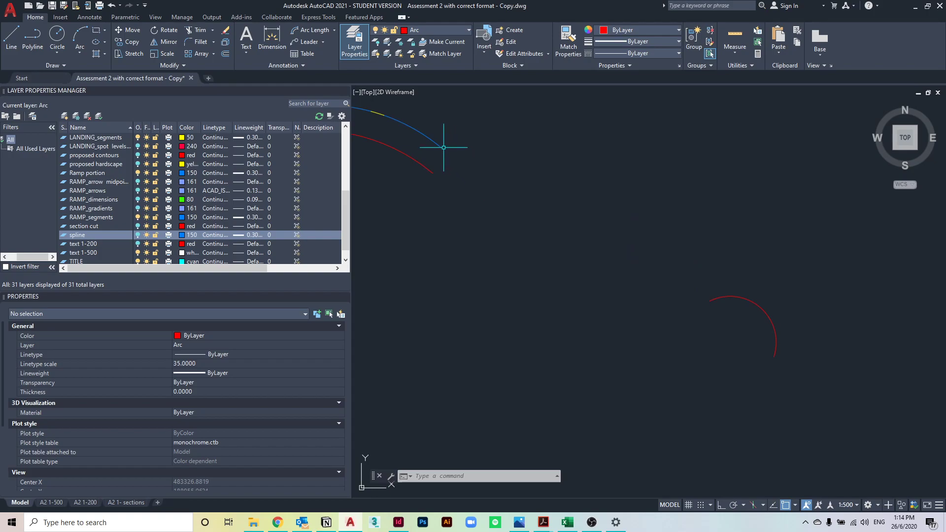
middle_click_drag(586, 224, 576, 180)
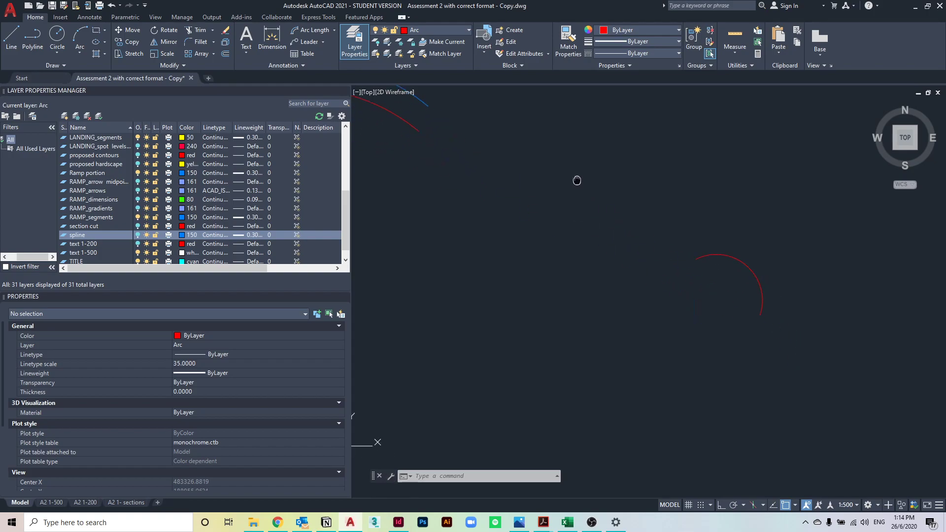
scroll(659, 220, "down", 4)
middle_click_drag(674, 235, 596, 213)
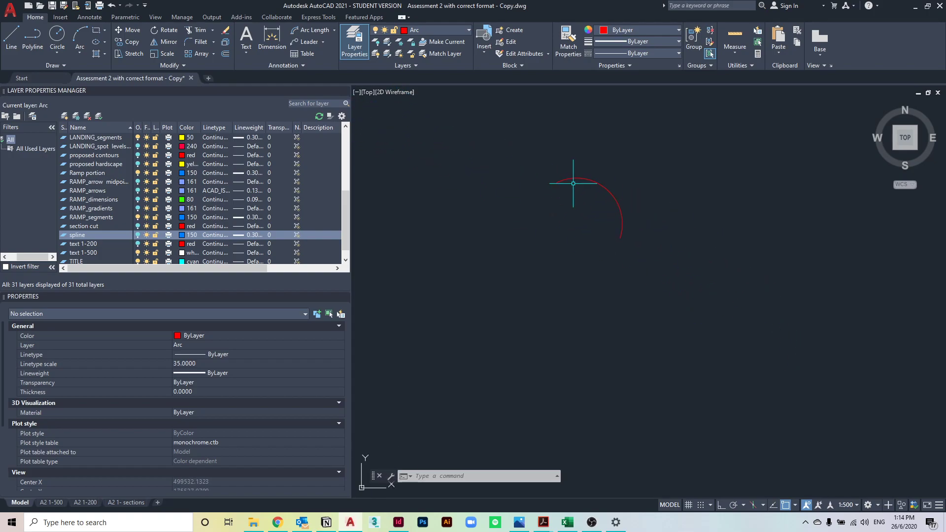
middle_click_drag(573, 184, 621, 266)
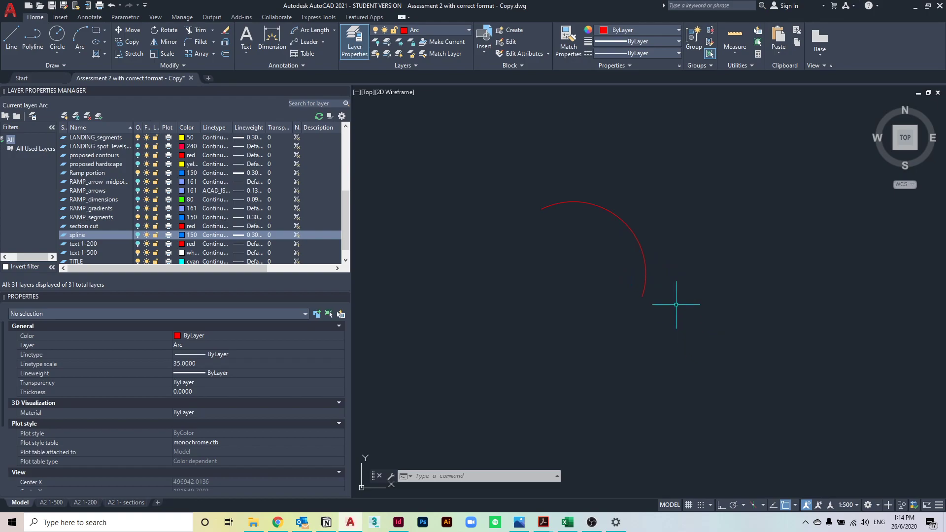
left_click(685, 290)
key("Escape")
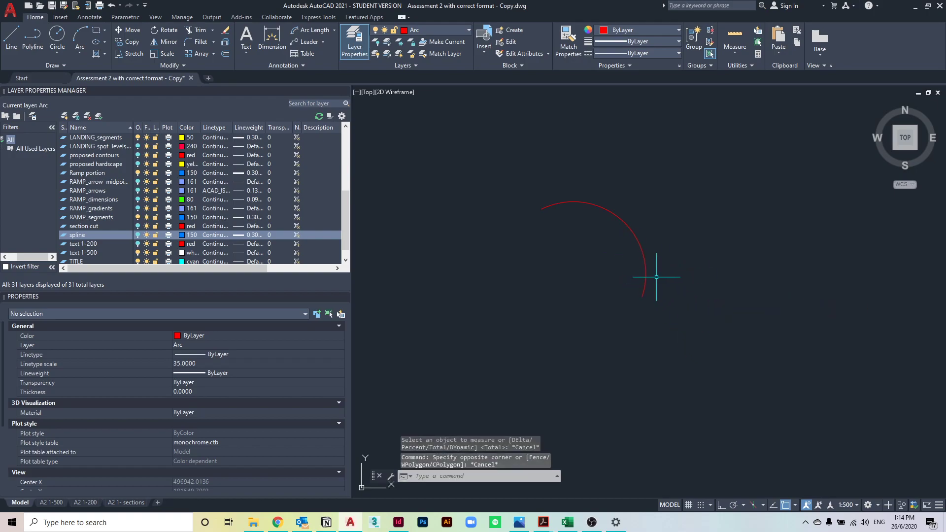
left_click(675, 293)
key("Escape")
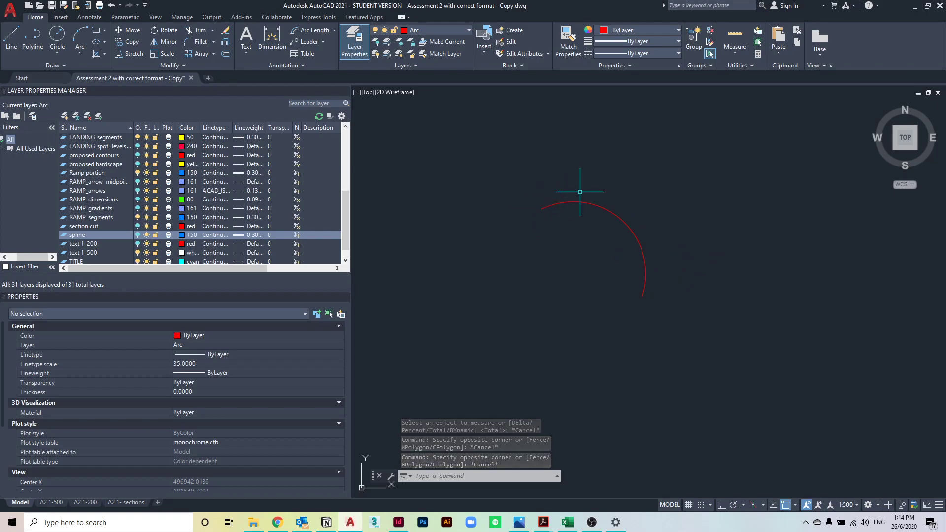
Step: Set the small red arc's total length to 10000 with the Lengthen command, shortening it from its western end
left_click(705, 309)
left_click(545, 197)
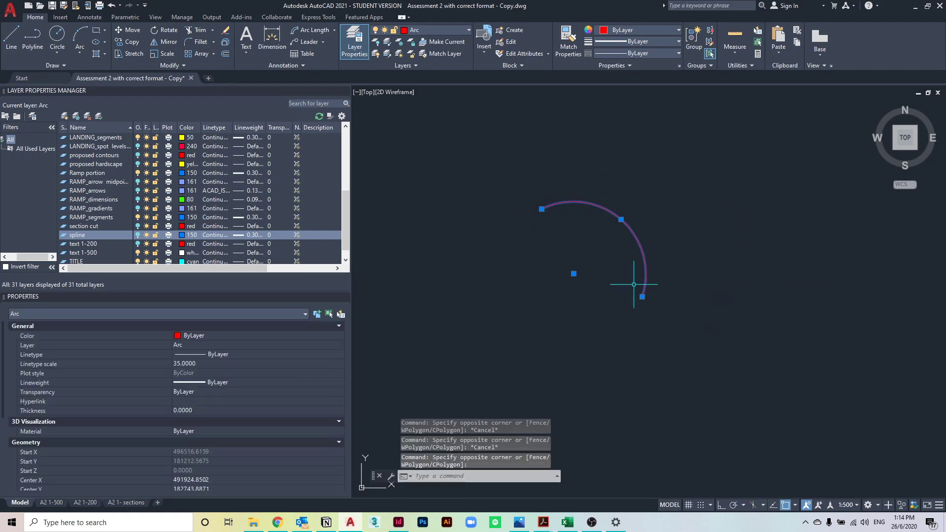
key("Escape")
type("len")
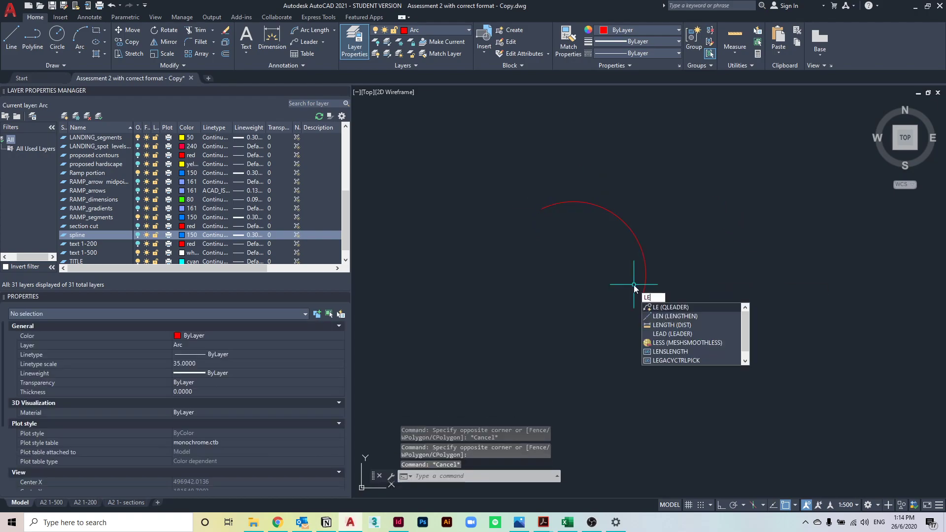
key("Return")
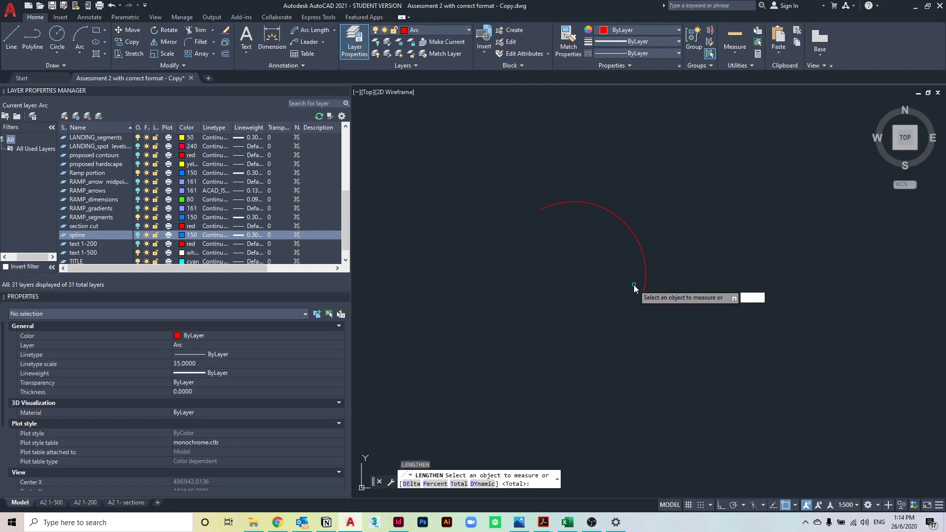
type("t")
key("Return")
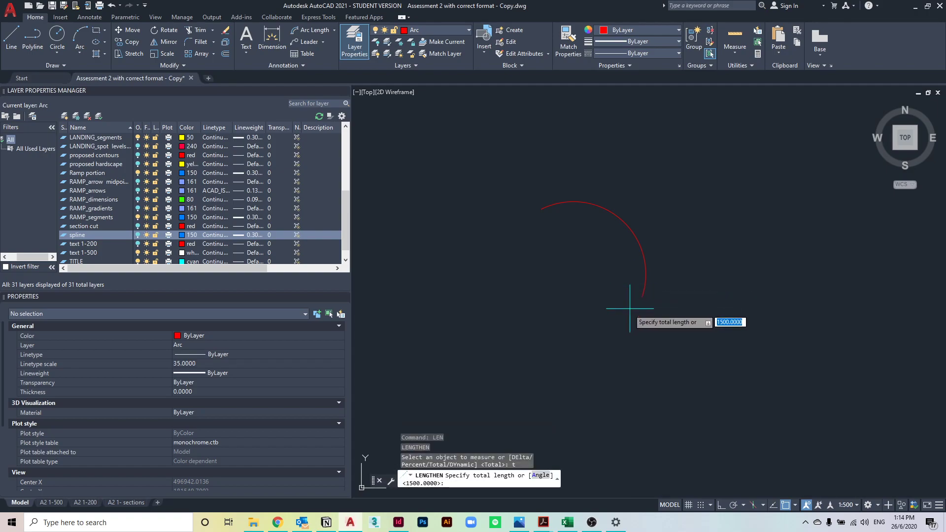
type("1")
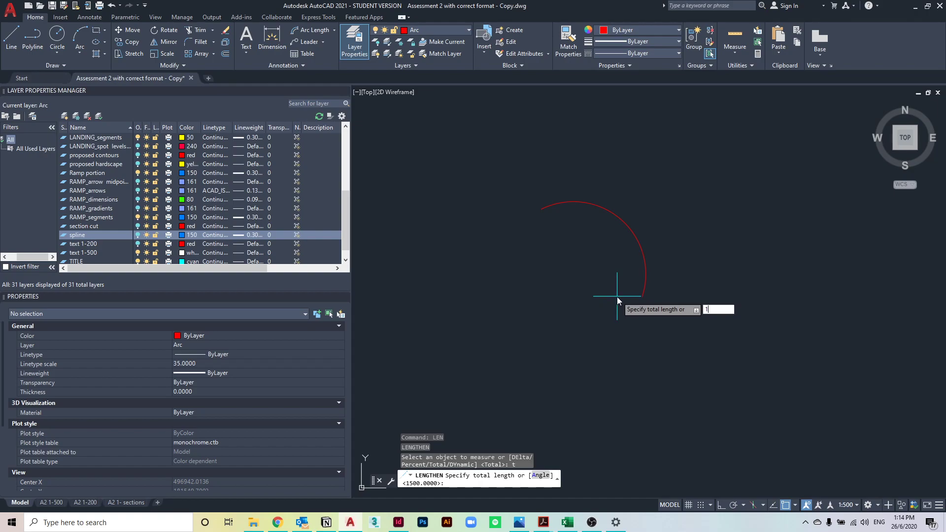
type("0000")
key("Return")
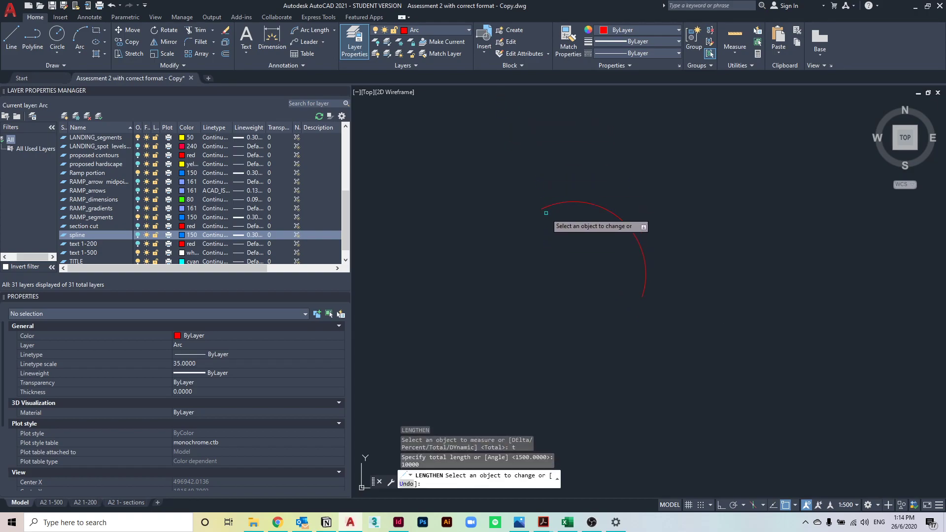
left_click(549, 205)
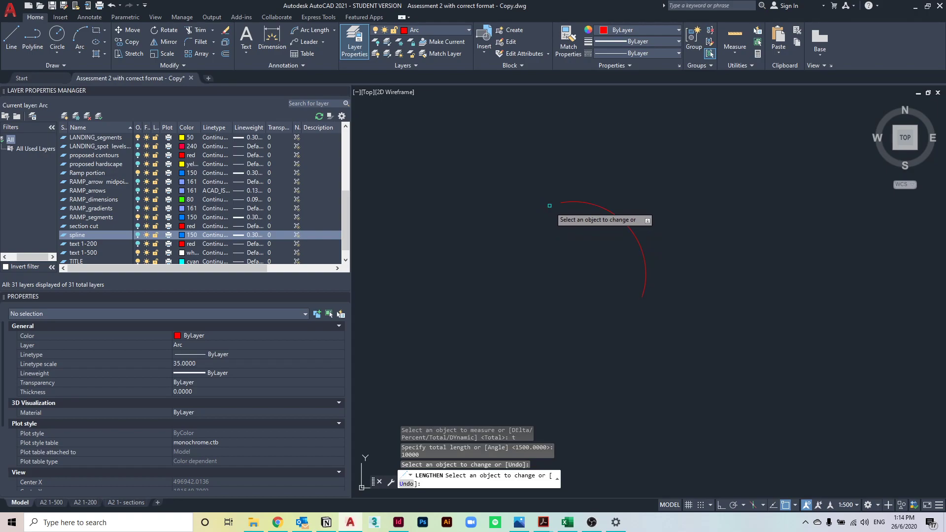
key("Escape")
Step: Copy the shortened red arc three times in a row toward the northeast, using its midpoint as the base point
left_click(682, 301)
key("Escape")
left_click(692, 305)
left_click(630, 247)
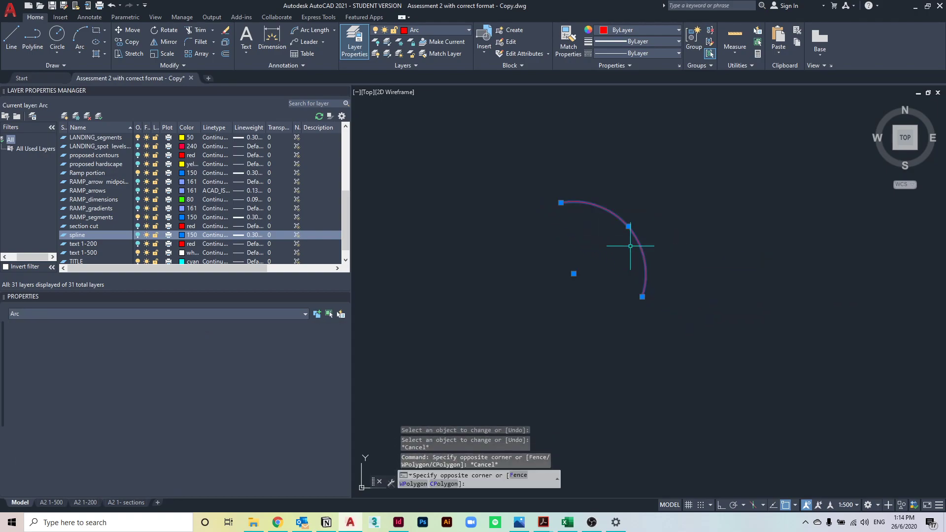
type("cop")
key("Return")
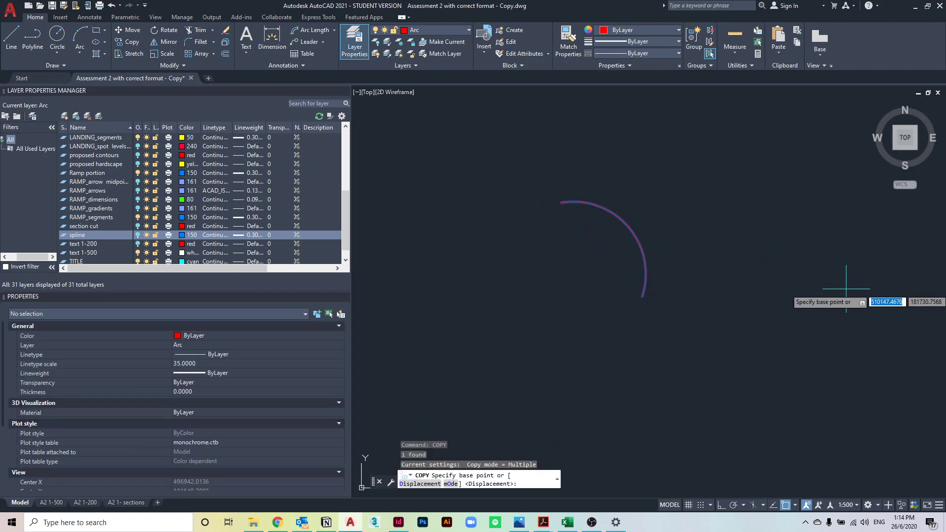
left_click(628, 226)
left_click(679, 216)
left_click(729, 201)
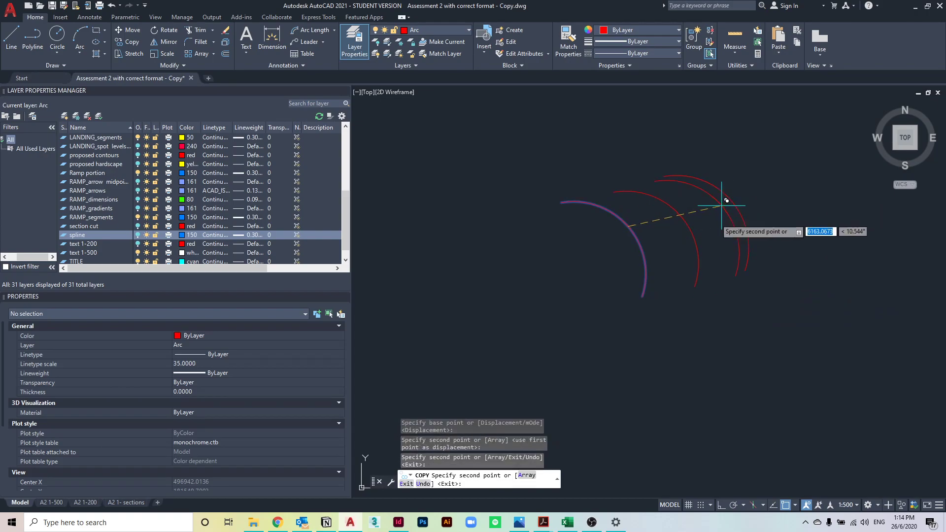
left_click(774, 188)
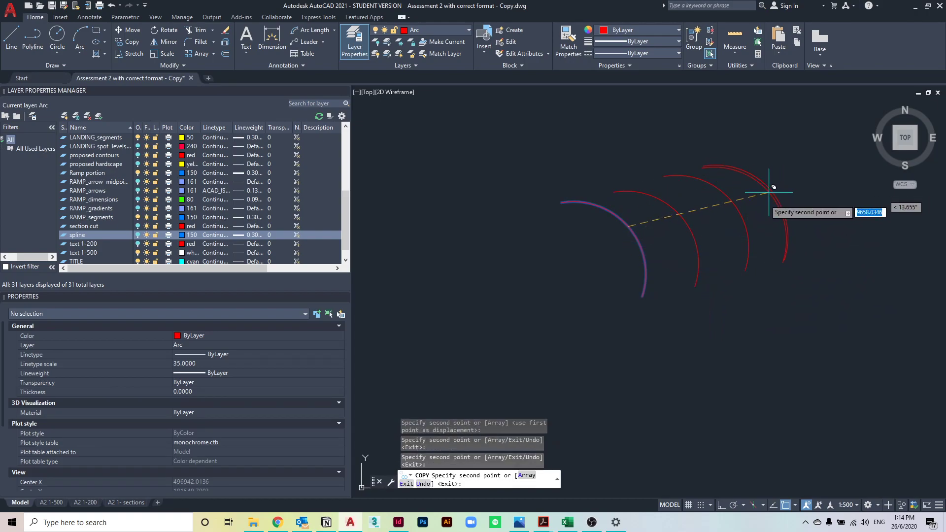
key("Escape")
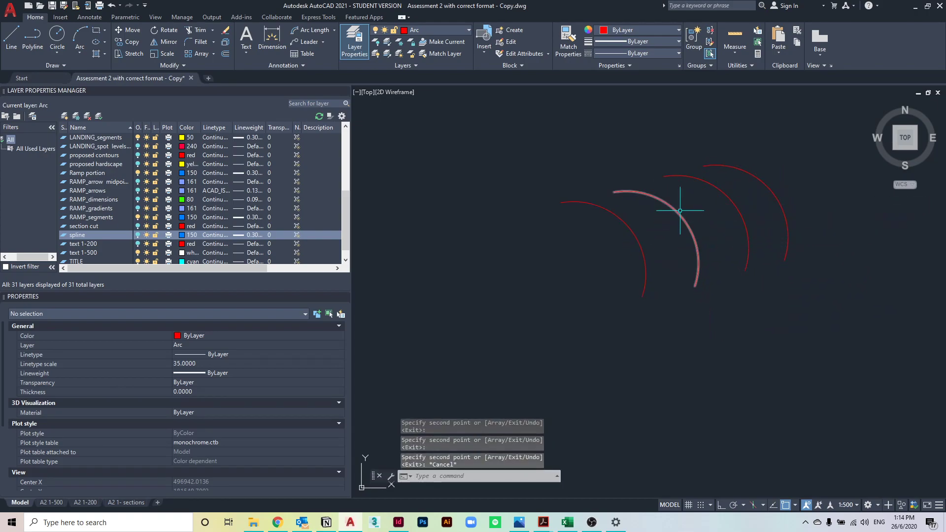
Step: Assign the arc copy nearest the original red arc to the RAMP_segments layer
left_click(724, 245)
left_click(683, 252)
left_click(426, 26)
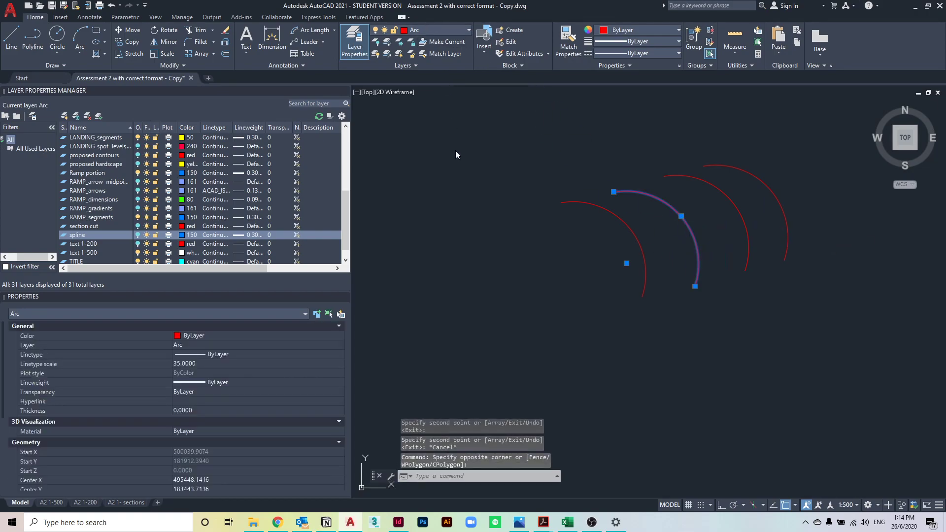
left_click(445, 316)
key("Escape")
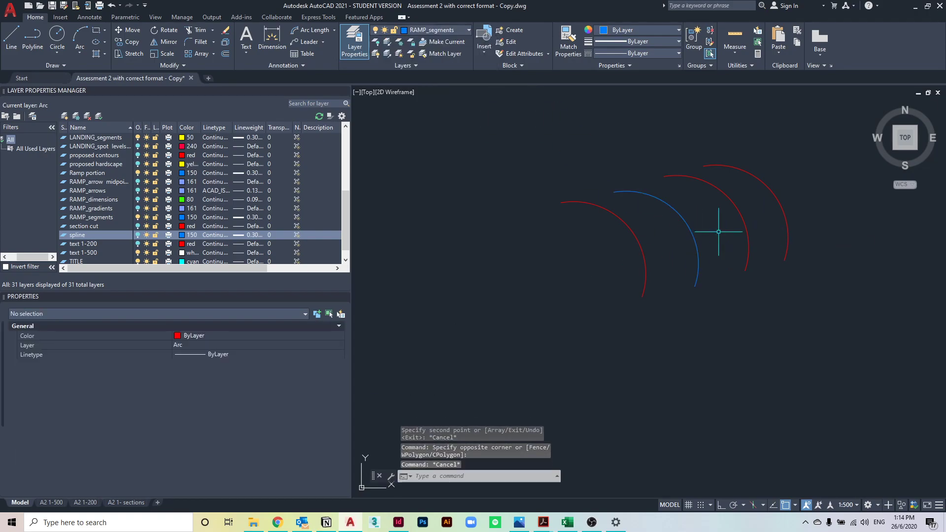
Step: Assign the two outer red arc copies to the LANDING_segments layer
left_click(827, 242)
left_click(728, 198)
left_click(451, 29)
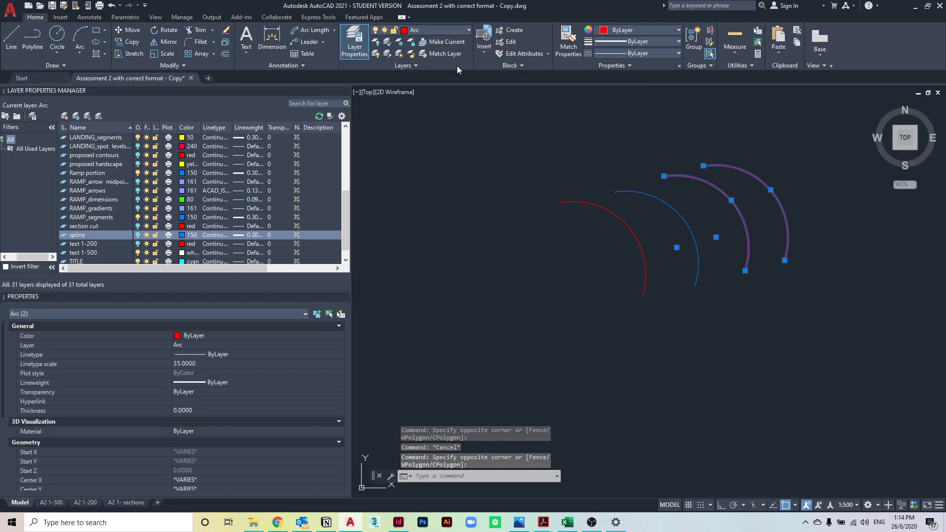
left_click(438, 209)
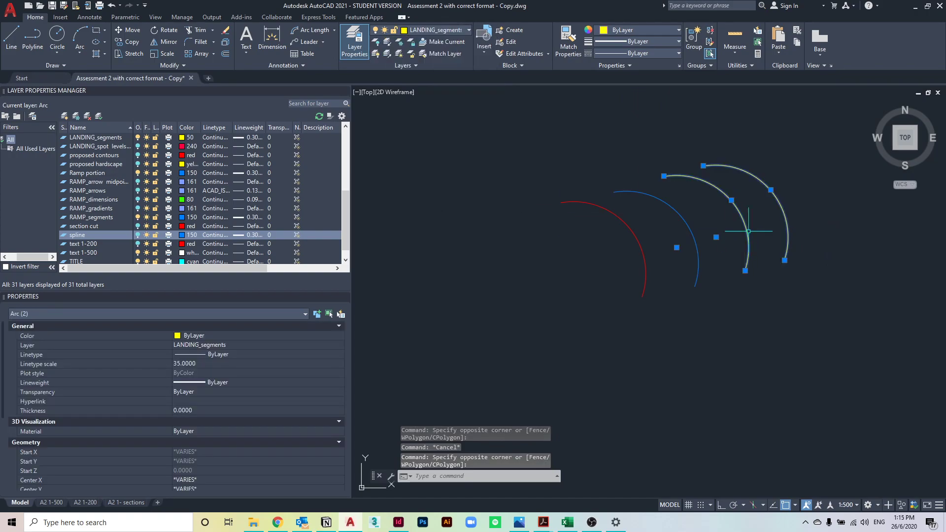
key("Escape")
Step: Set the blue ramp arc's total length to 8500 with the Lengthen command, shortening it from its western end
middle_click_drag(716, 202, 639, 183)
middle_click_drag(617, 243, 659, 269)
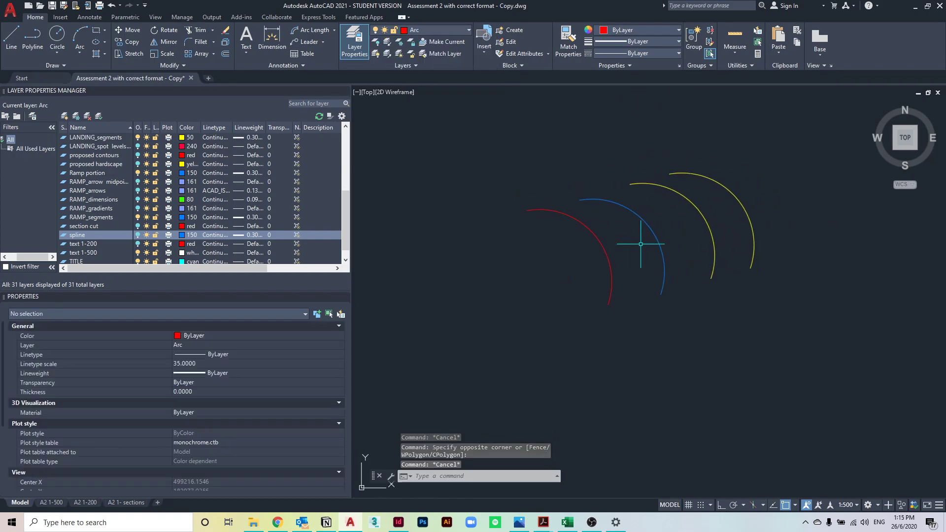
scroll(640, 239, "up", 2)
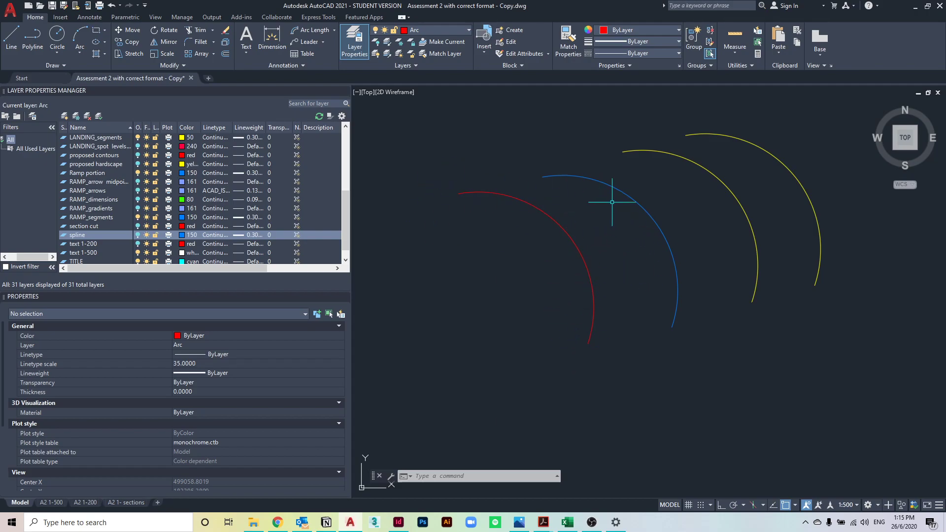
left_click(694, 312)
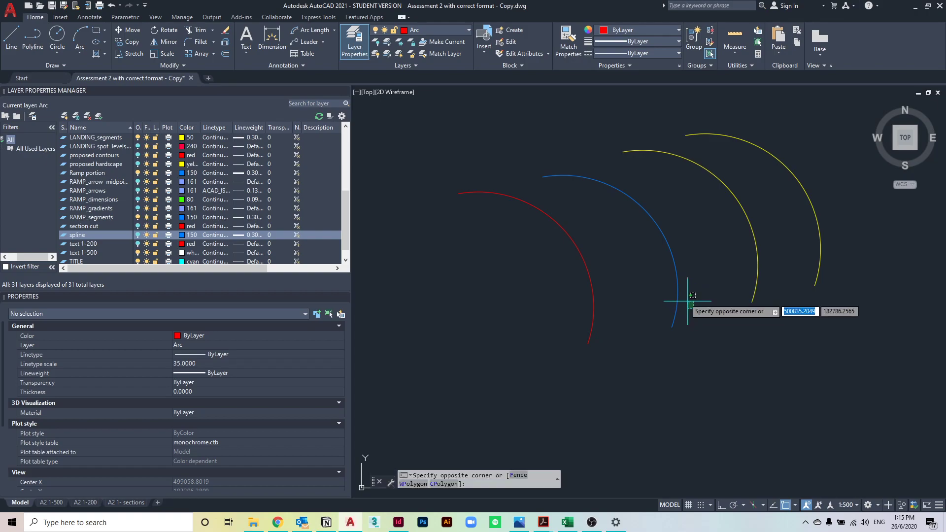
left_click(674, 310)
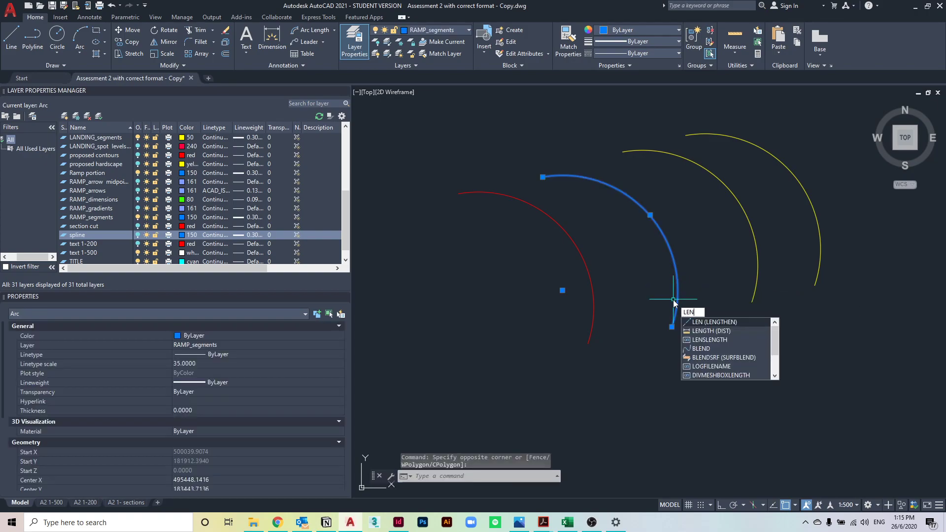
key("Return")
type("t")
key("Return")
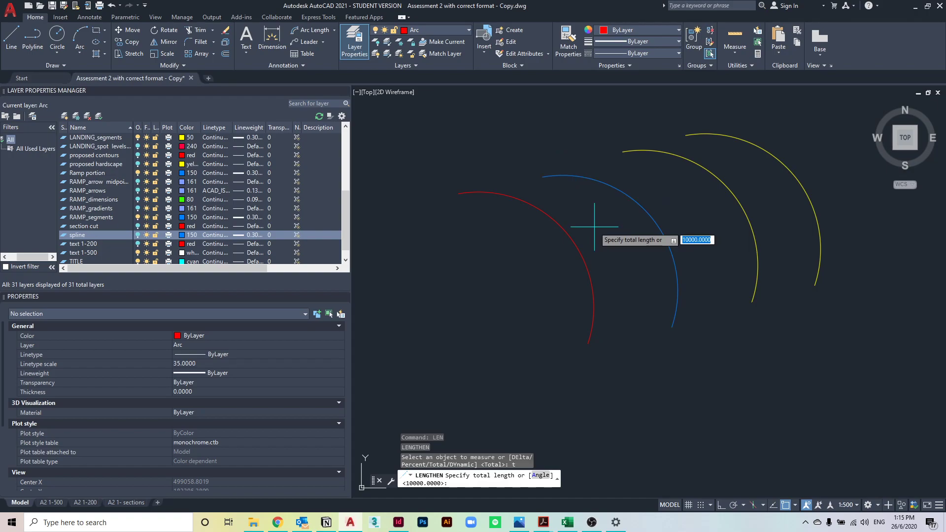
key("Return")
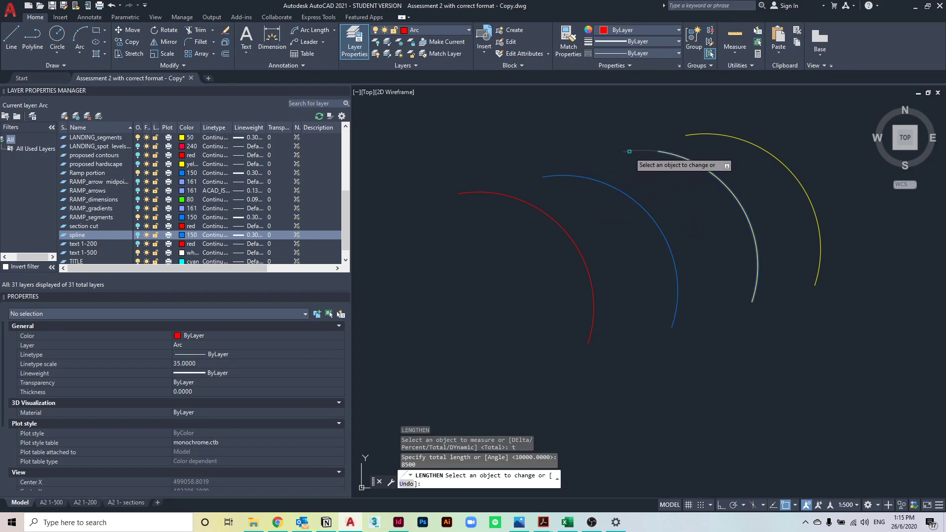
left_click(565, 176)
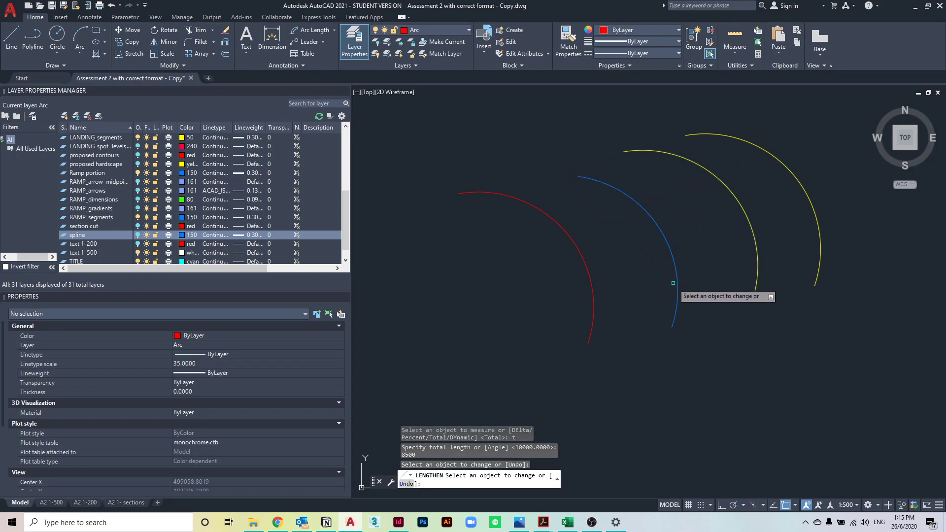
key("Escape")
Step: Set the blue ramp arc's total length to 7000, shortening it from its southern end
key("Return")
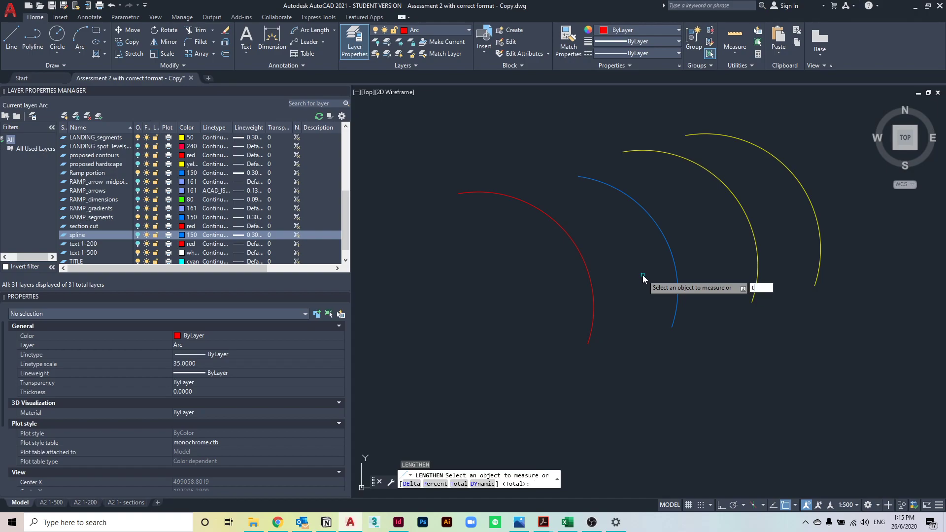
type("t")
key("Return")
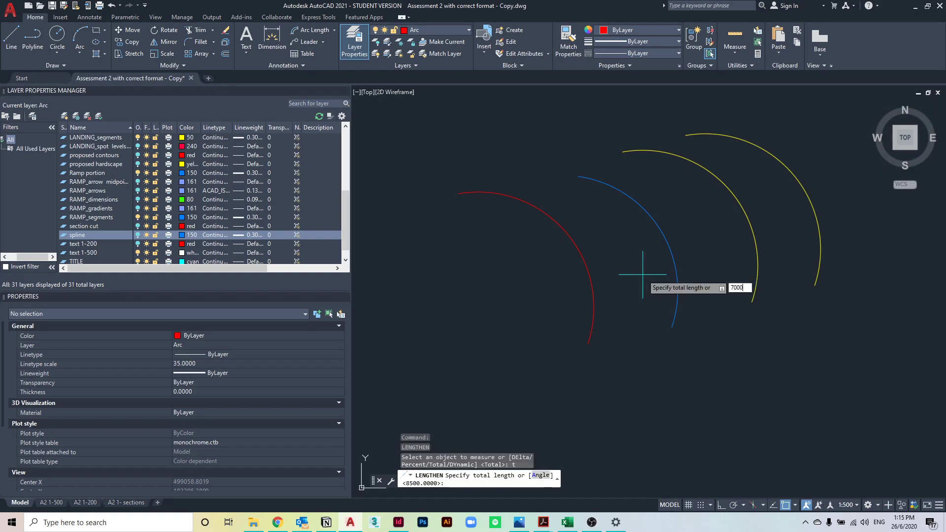
key("Return")
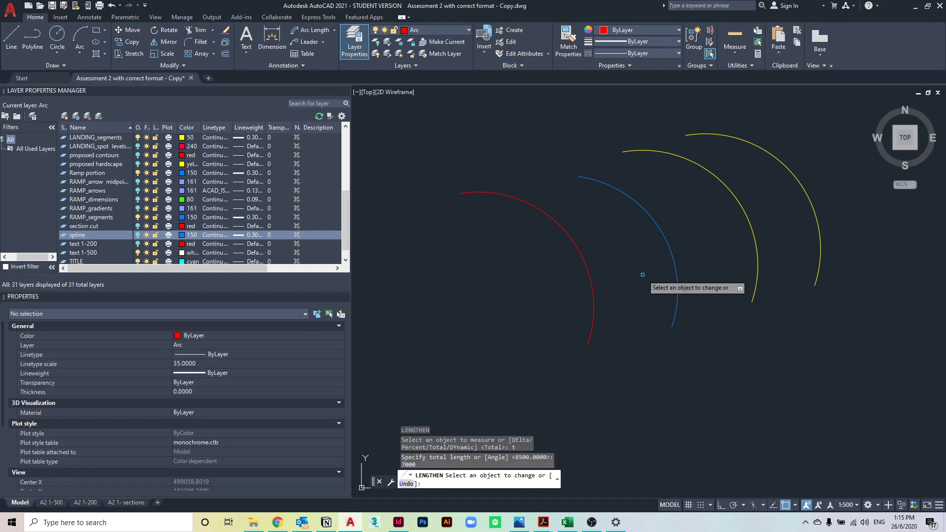
left_click(673, 319)
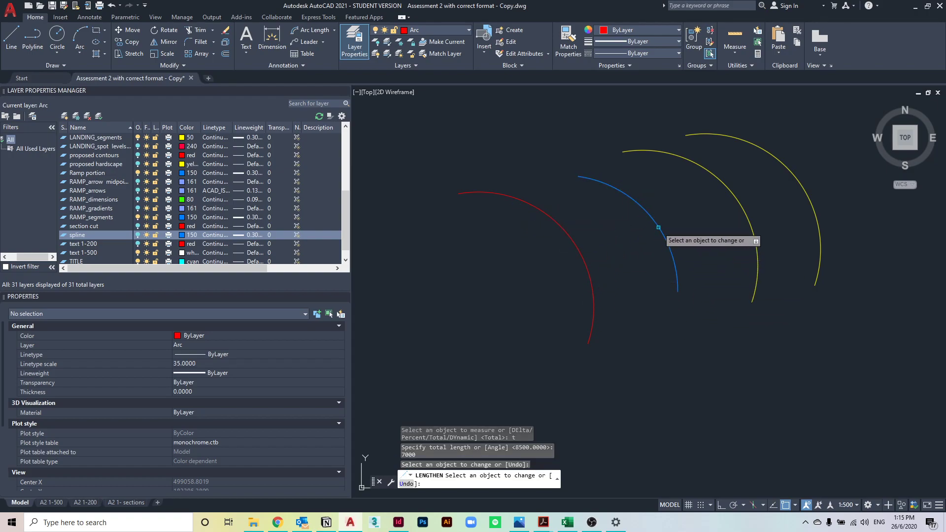
key("Escape")
left_click(764, 220)
key("Escape")
key("Escape")
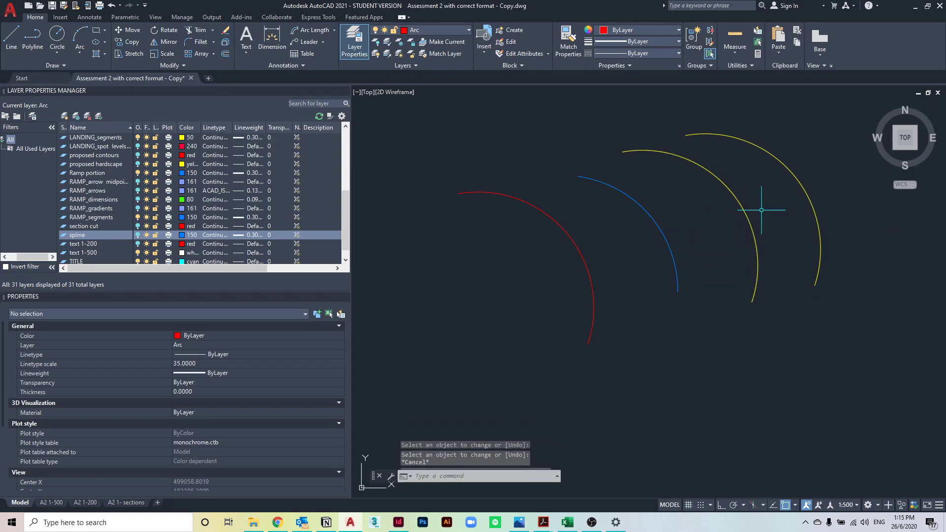
Step: Set both yellow landing arcs' total length to 1500, shortening the nearer one from its southern end and the outer one from its northwestern end
type("lengthen")
key("Return")
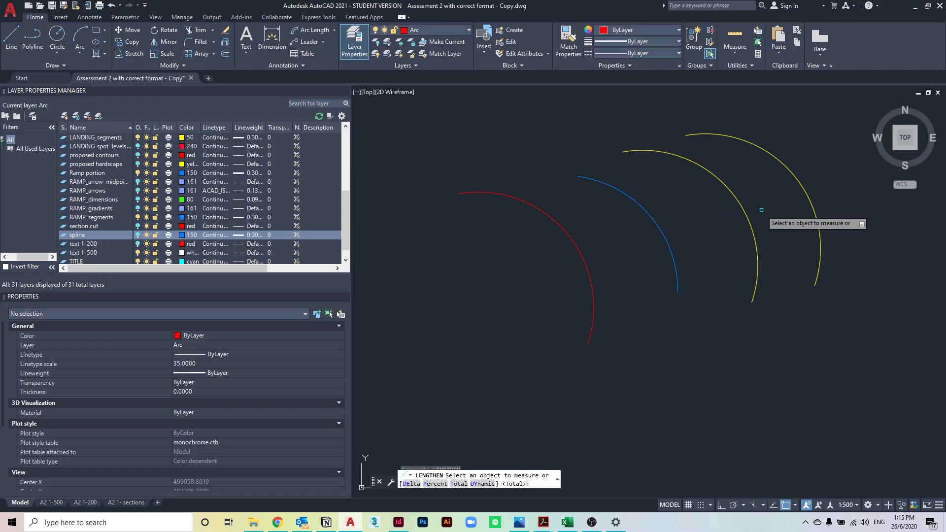
type("t")
key("Return")
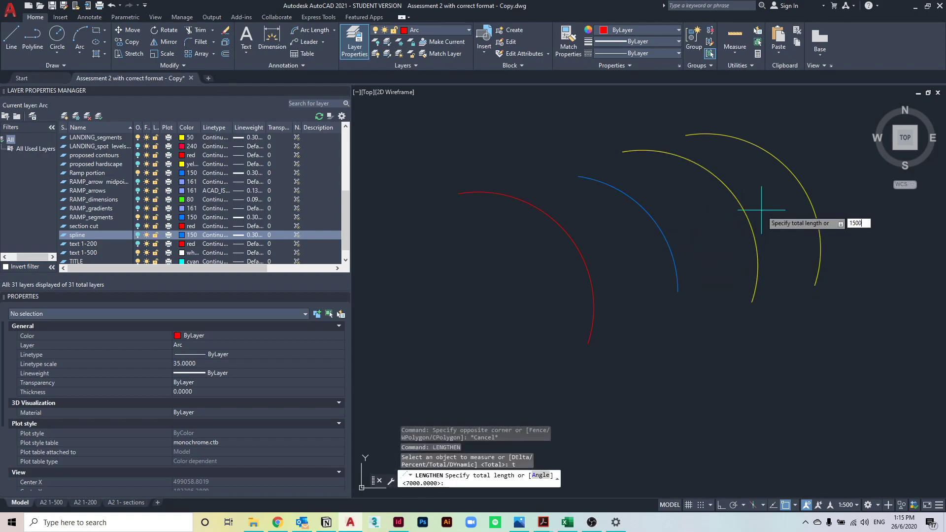
type("1500")
key("Return")
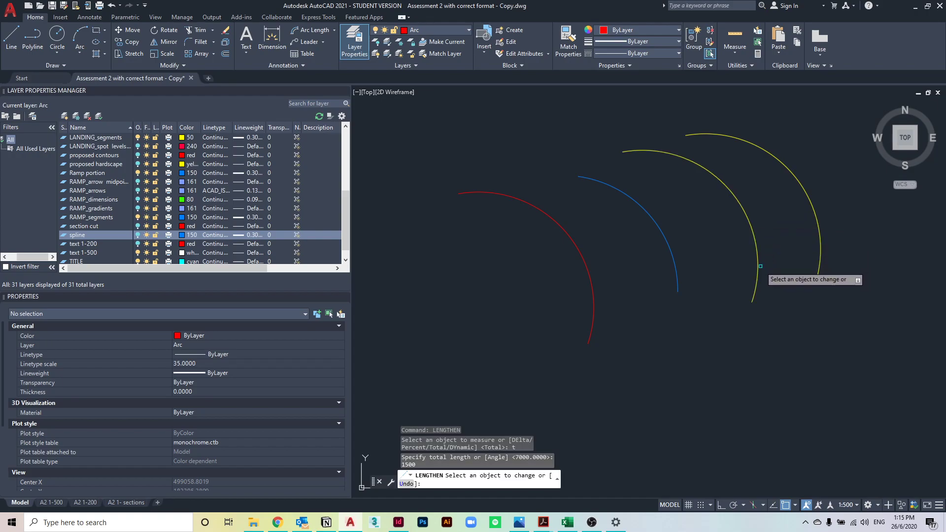
left_click(760, 266)
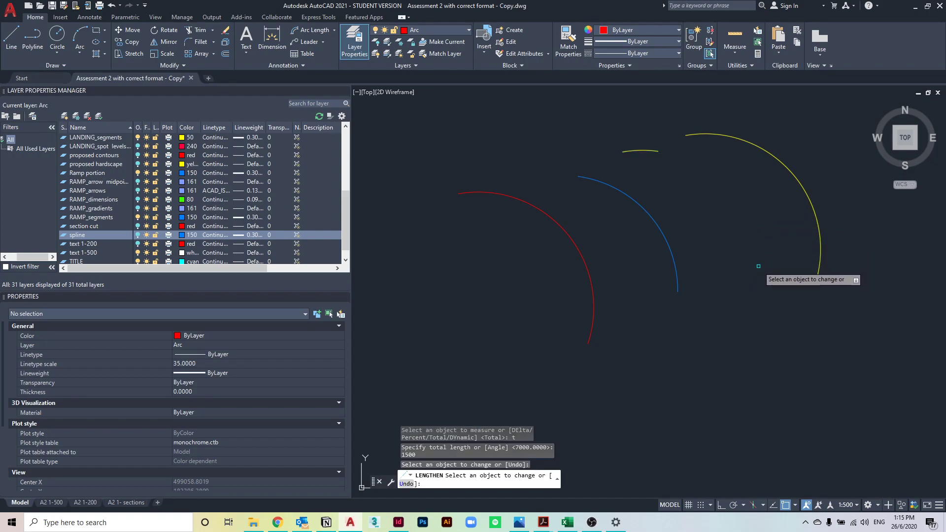
left_click(711, 137)
key("Escape")
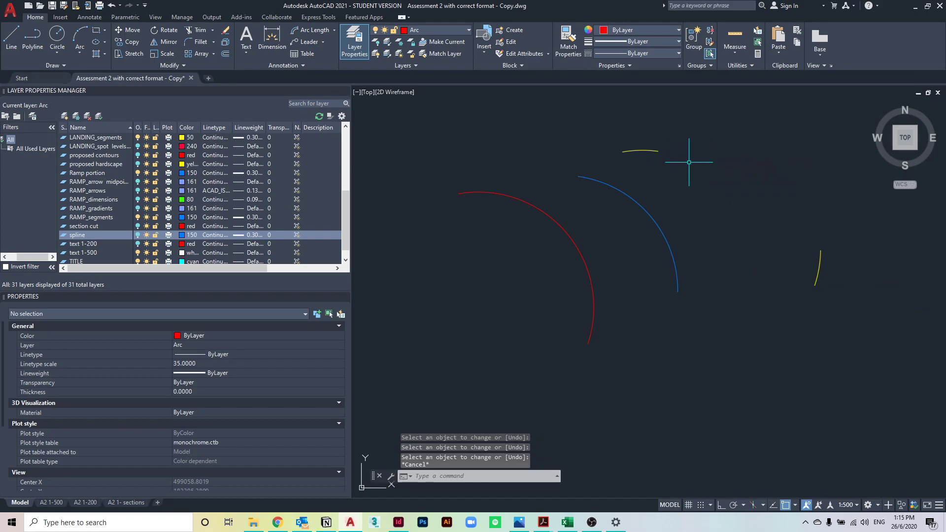
Step: Move the northern yellow landing arc so its eastern end meets the western end of the blue ramp arc
left_click(689, 162)
left_click(630, 145)
type("mov")
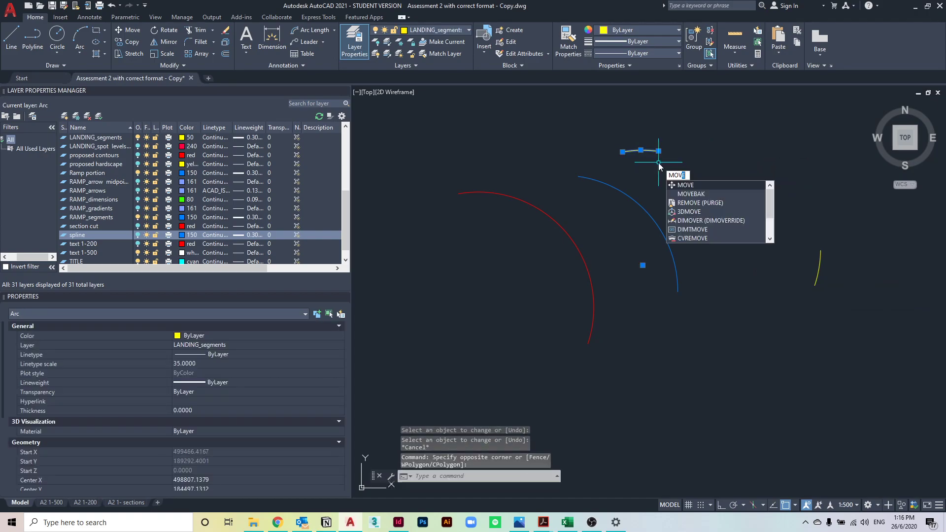
key("Return")
left_click(658, 148)
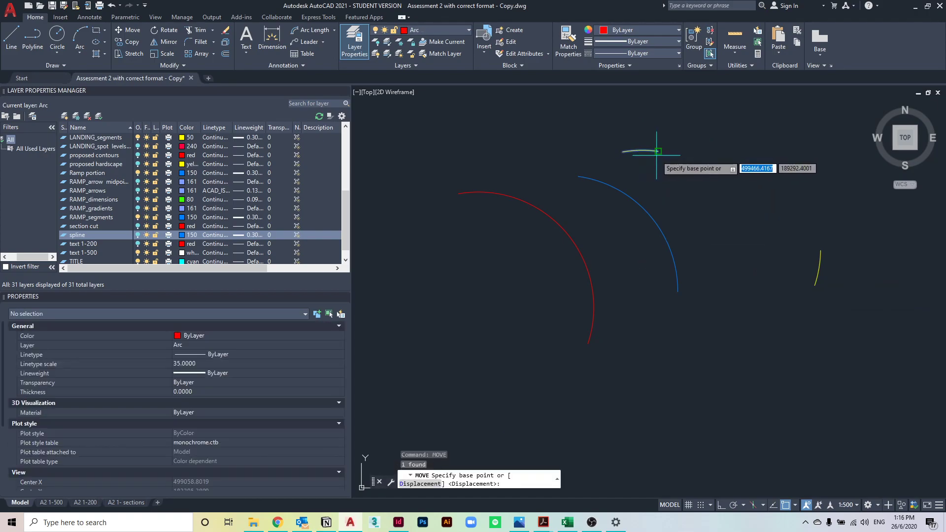
left_click(585, 169)
Step: Move the eastern yellow landing arc so its northern end meets the southern end of the blue ramp arc
left_click(852, 295)
left_click(813, 264)
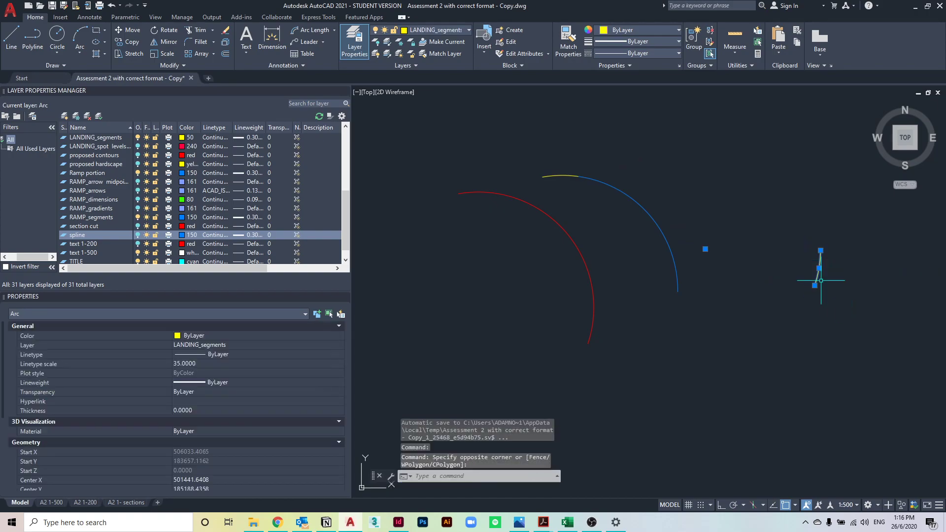
type("mov")
key("Return")
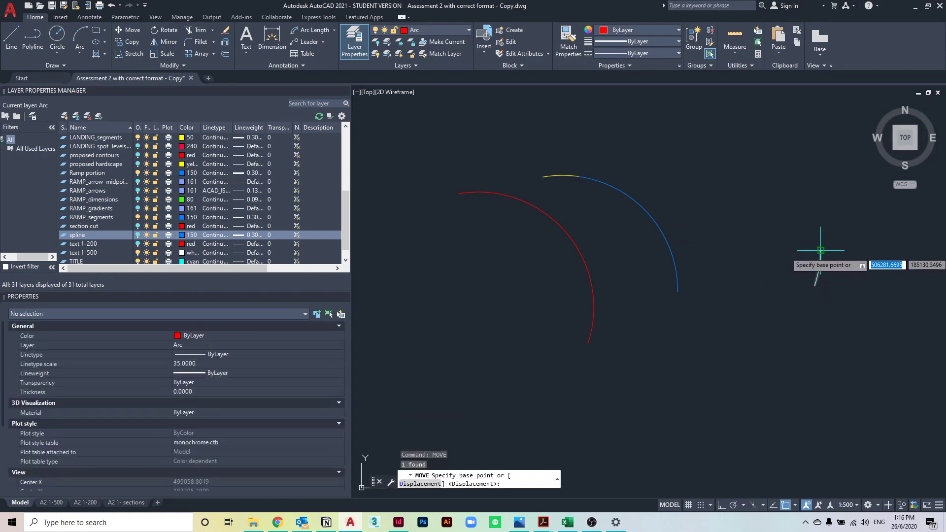
left_click(820, 250)
left_click(677, 292)
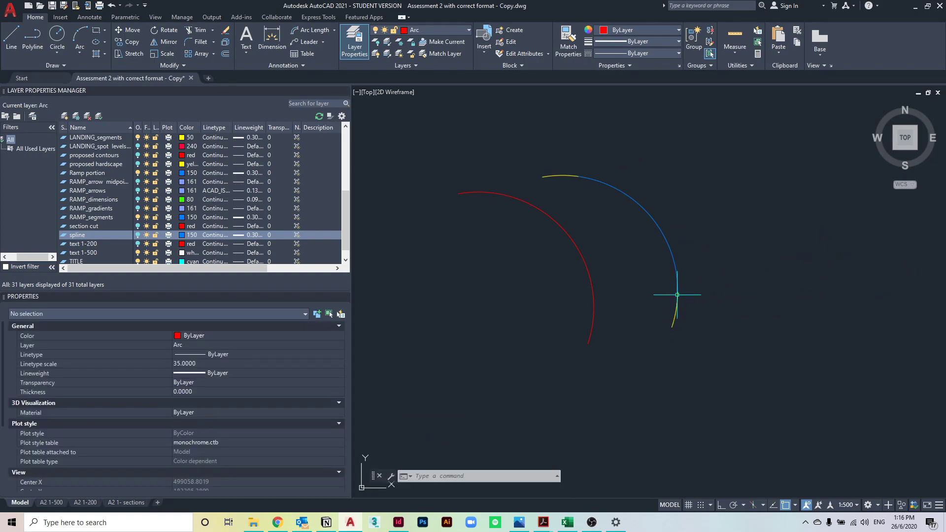
left_click(741, 333)
key("Escape")
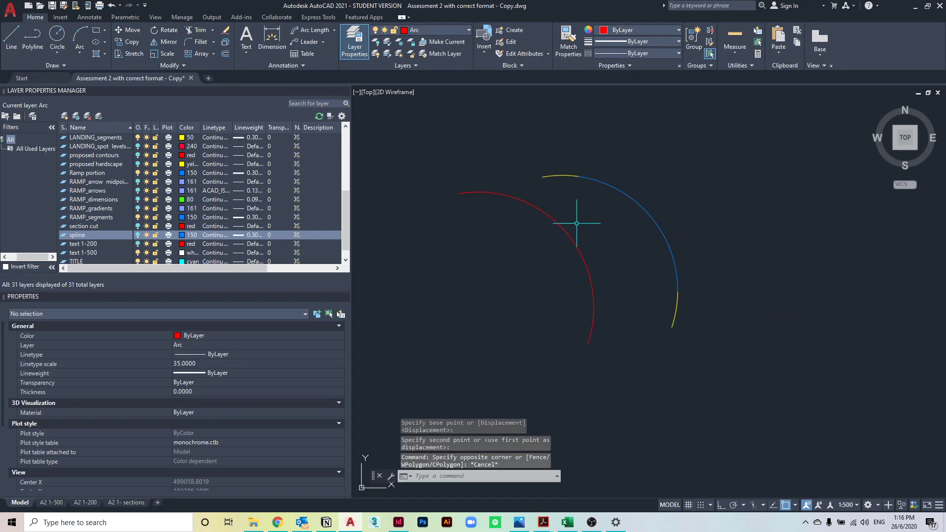
Step: Look over the segmented long arc and the segmented small arc beside their red originals
scroll(536, 202, "down", 3)
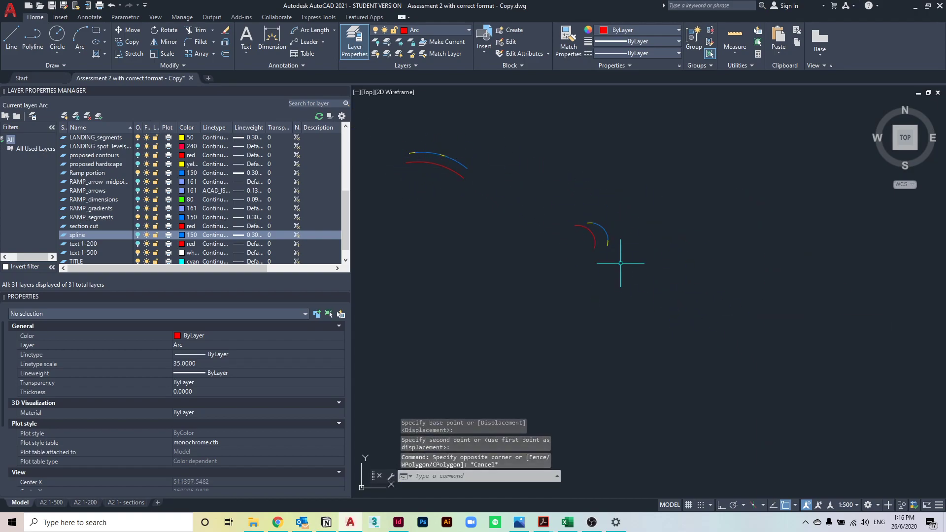
mouse_move(589, 230)
middle_mouse_down()
mouse_move(458, 225)
mouse_move(627, 260)
middle_mouse_up()
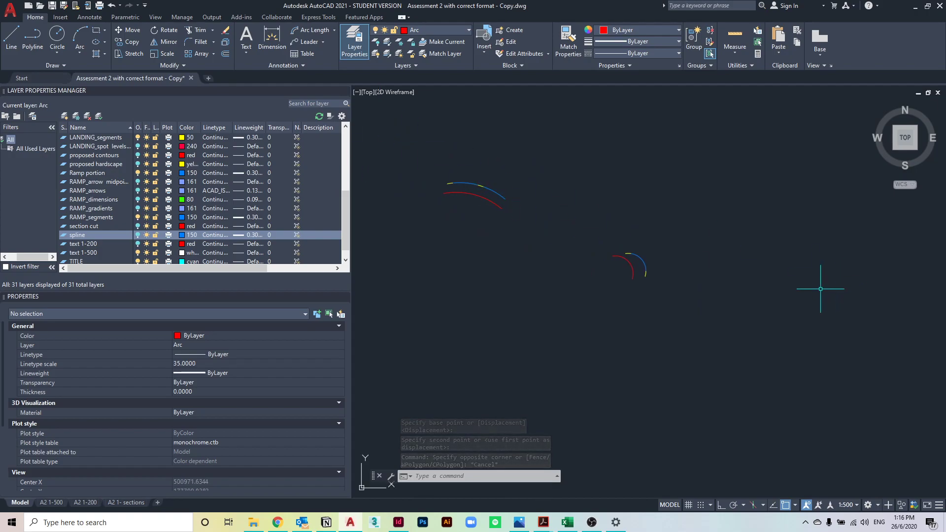
scroll(619, 243, "up", 4)
mouse_move(557, 204)
middle_mouse_down()
mouse_move(648, 253)
mouse_move(908, 292)
middle_mouse_up()
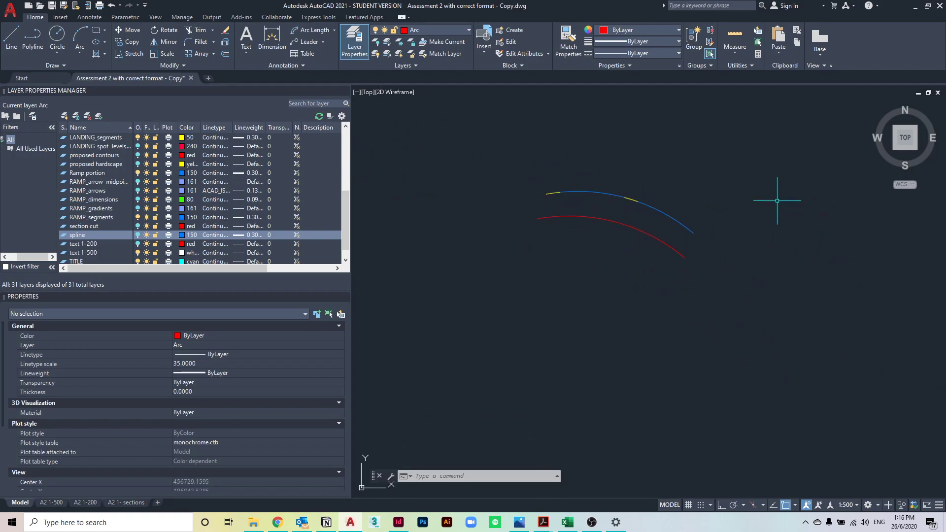
middle_click_drag(777, 201, 682, 165)
middle_click_drag(844, 333, 676, 291)
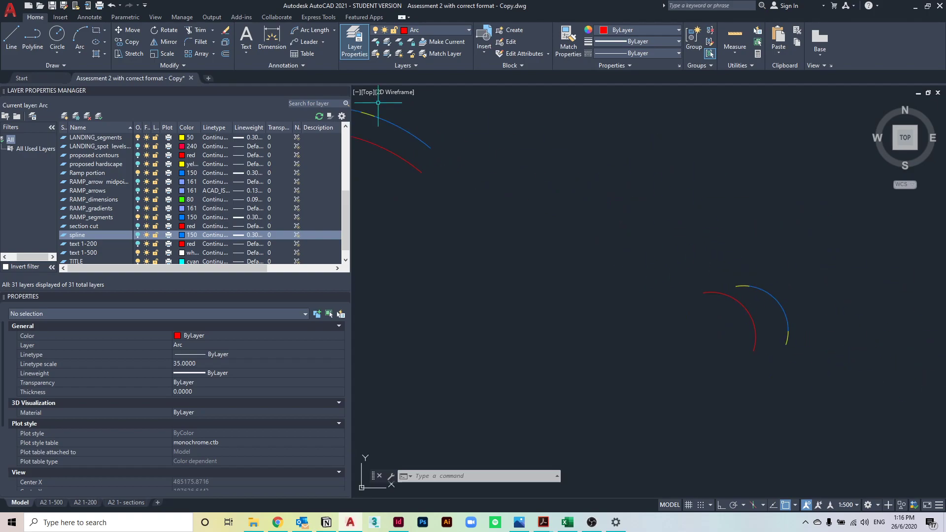
middle_click_drag(378, 103, 483, 199)
middle_click_drag(623, 210, 347, 52)
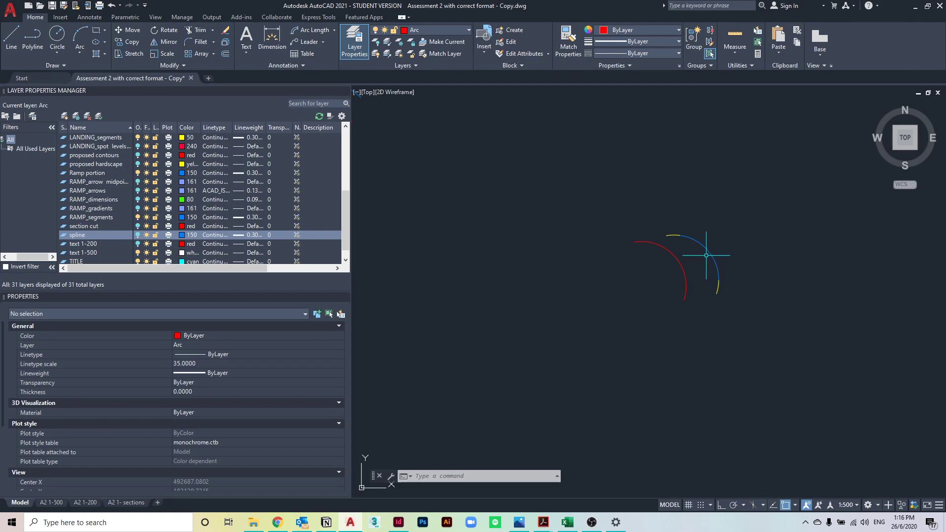
Step: Move the small red arc west and the long red arc southwest by their centre grips, clear of the segmented arcs
left_click(681, 267)
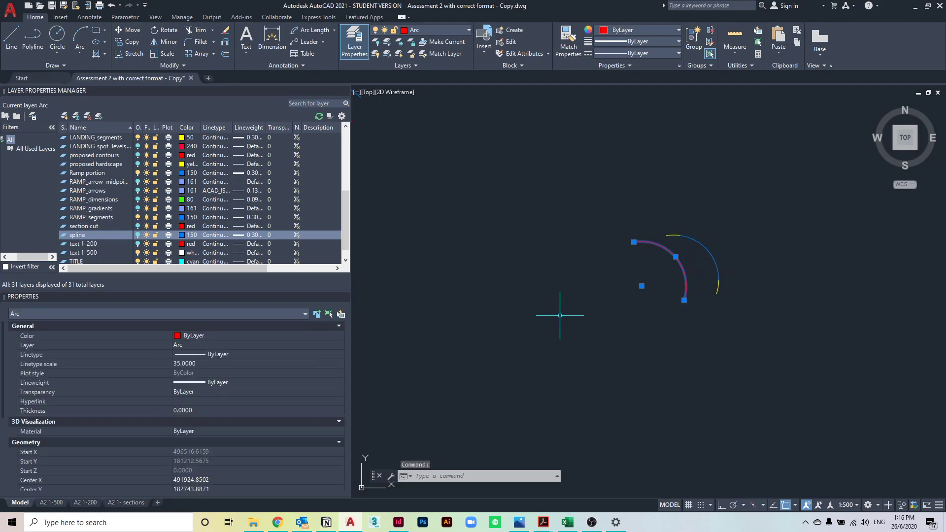
left_click(641, 286)
left_click(444, 293)
middle_click_drag(436, 280, 849, 373)
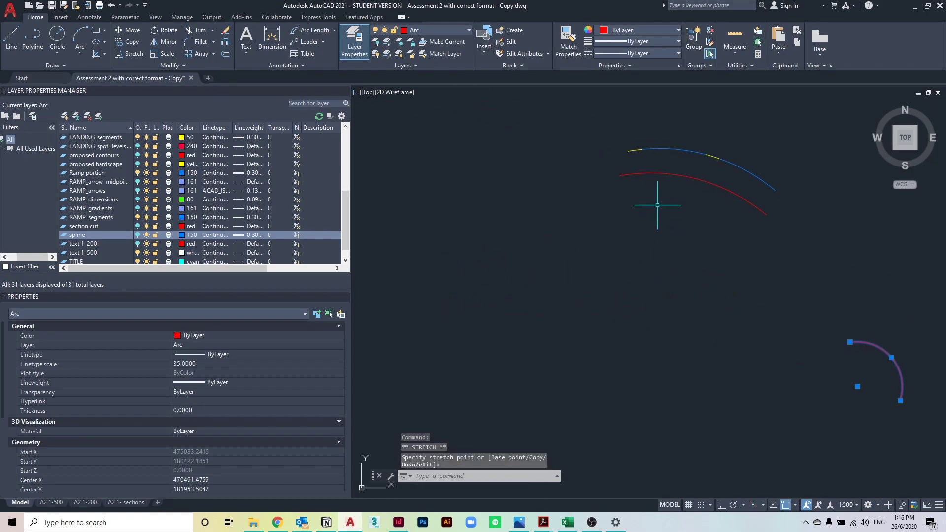
left_click(694, 176)
left_click(651, 353)
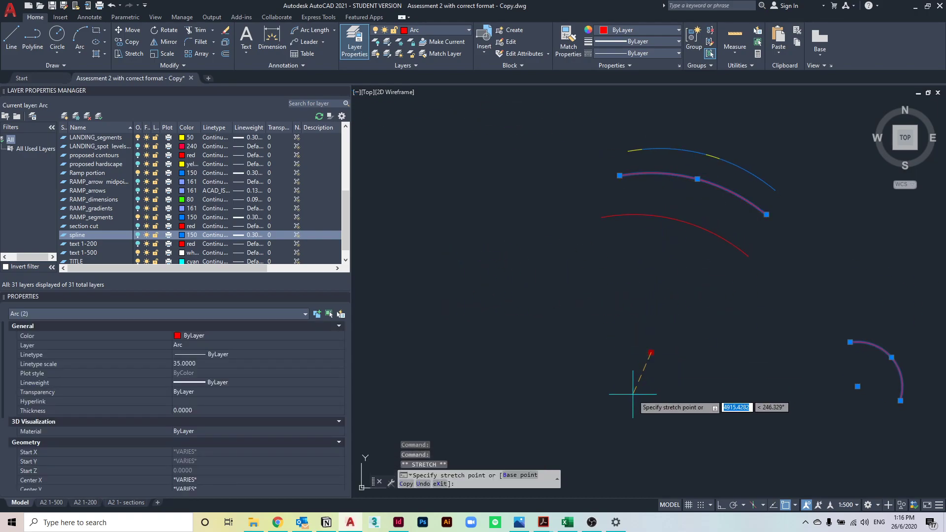
left_click(618, 422)
middle_click_drag(891, 262, 633, 257)
key("Escape")
Step: Move the three small-arc segments together so their western landing end meets the eastern end of the long segmented arc
left_click(905, 384)
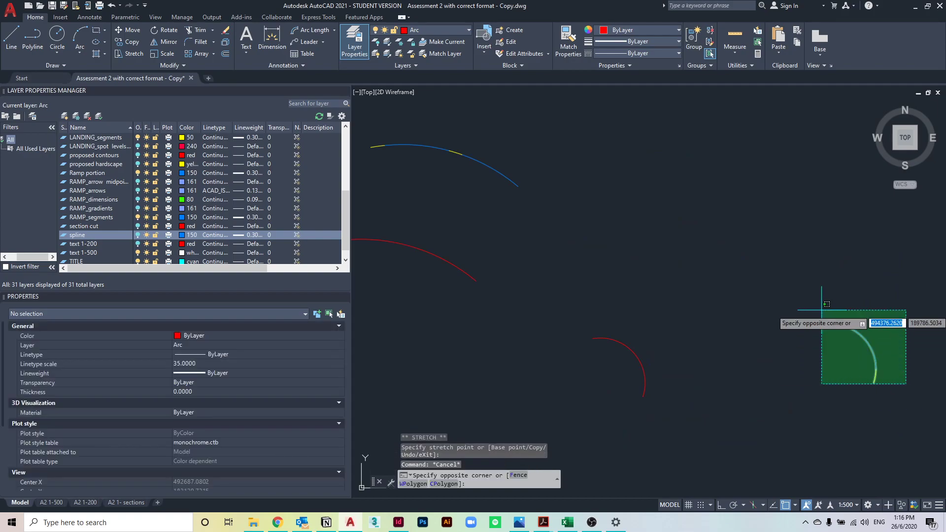
left_click(820, 308)
type("move")
key("Return")
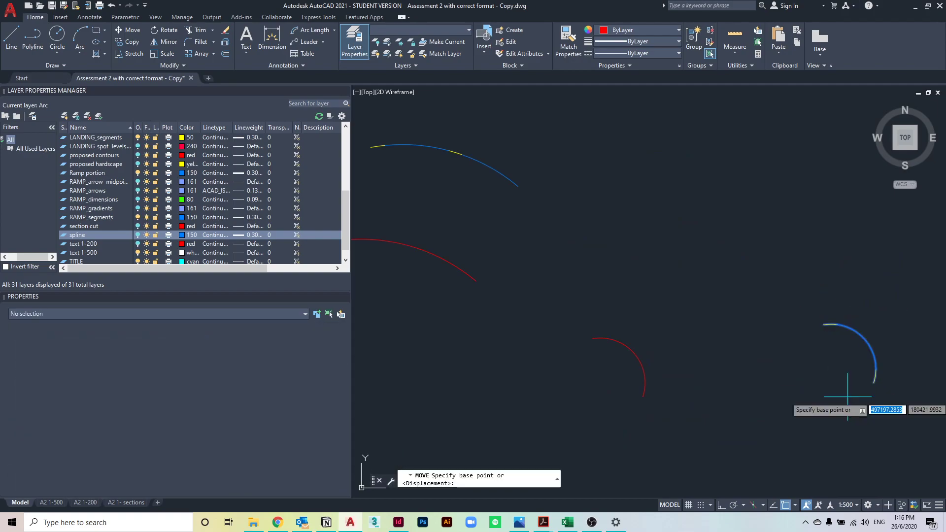
left_click(823, 324)
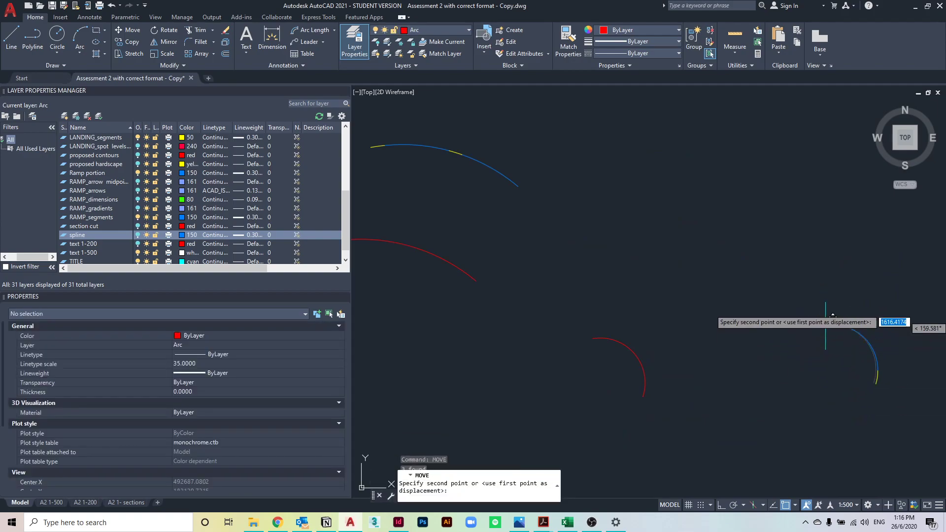
left_click(518, 186)
Step: Inspect the joint where the long arc's eastern ramp segment meets the small arc's first landing segment
middle_click_drag(517, 186, 671, 201)
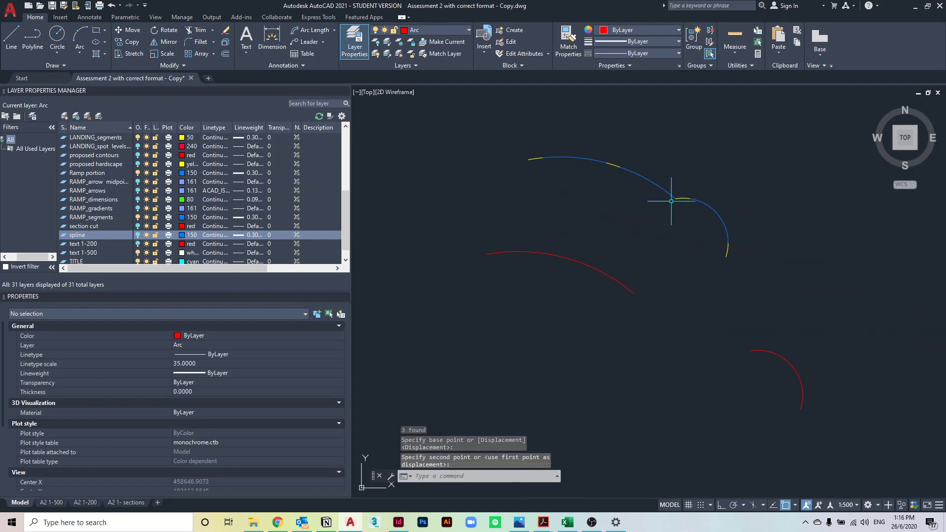
scroll(672, 205, "up", 3)
scroll(627, 190, "down", 3)
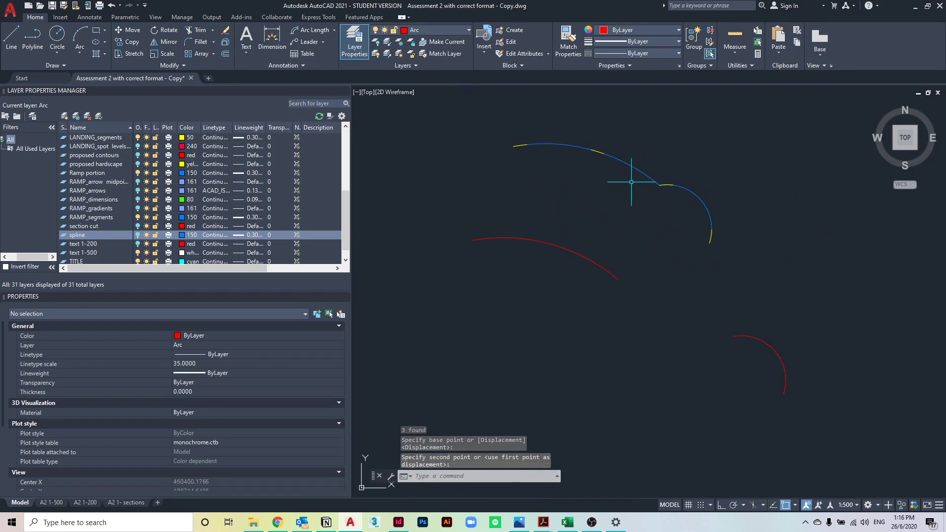
scroll(625, 190, "up", 3)
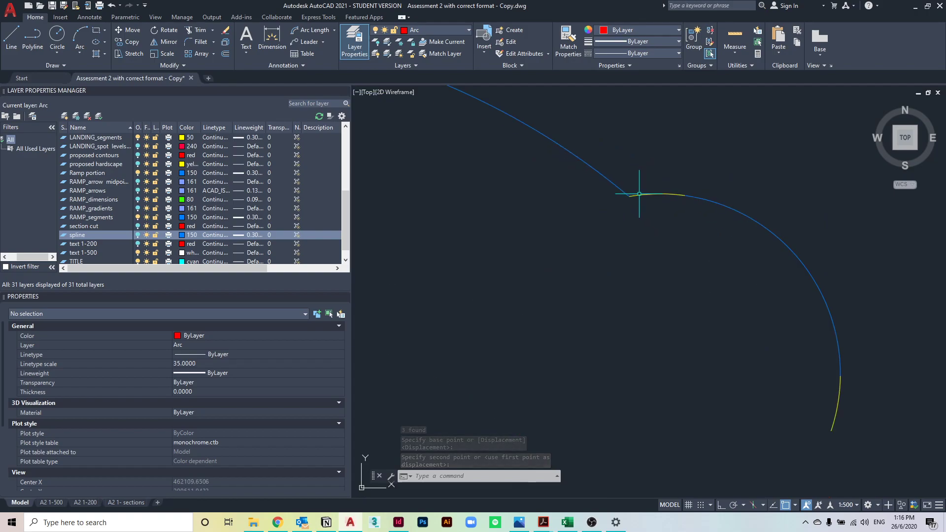
scroll(633, 179, "down", 2)
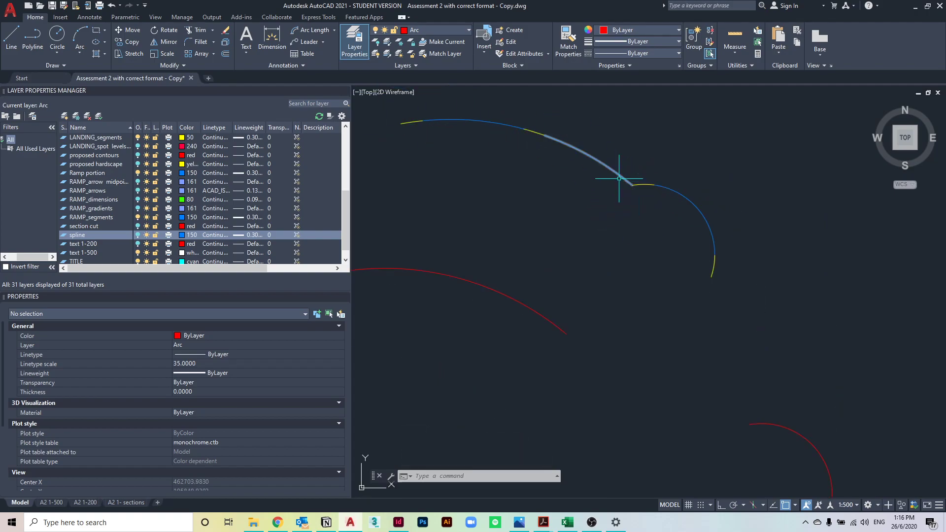
middle_click_drag(431, 110, 515, 161)
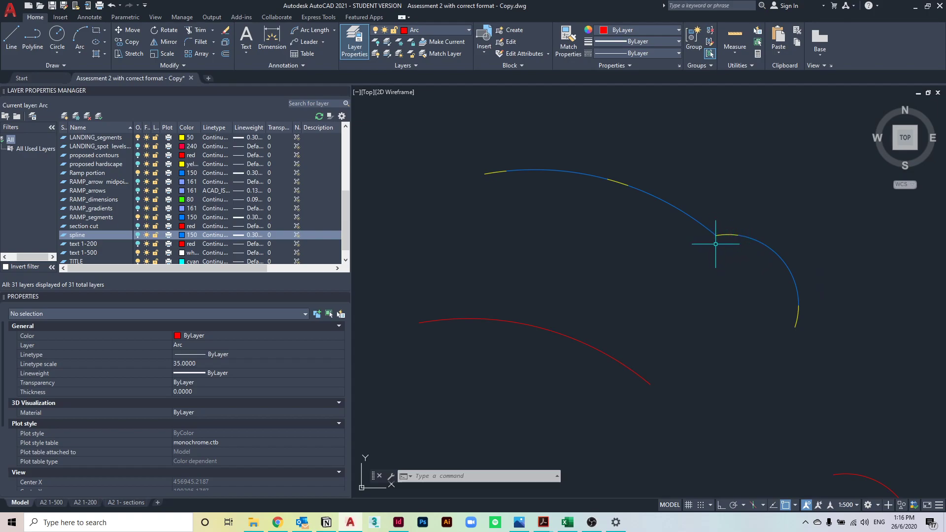
middle_click_drag(662, 239, 700, 273)
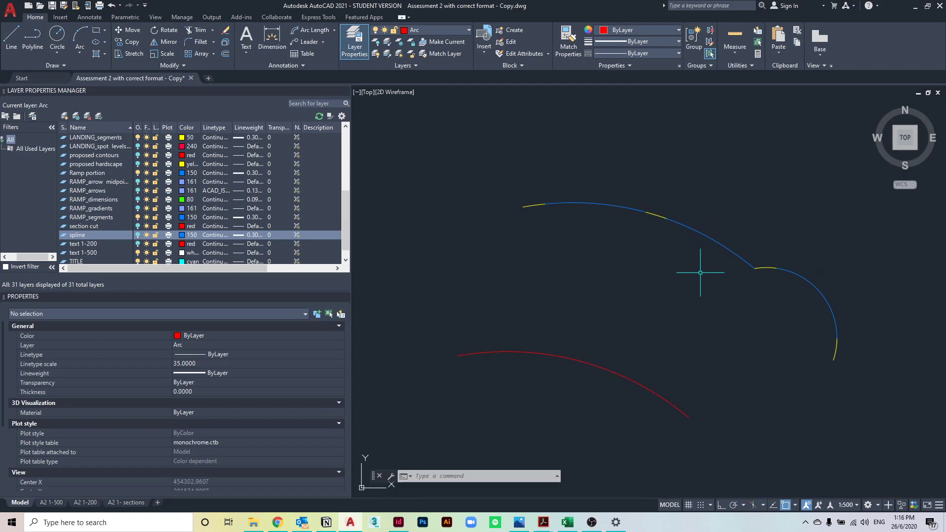
Step: Group the four ramp and landing segments of the long arc
left_click(693, 247)
left_click(527, 191)
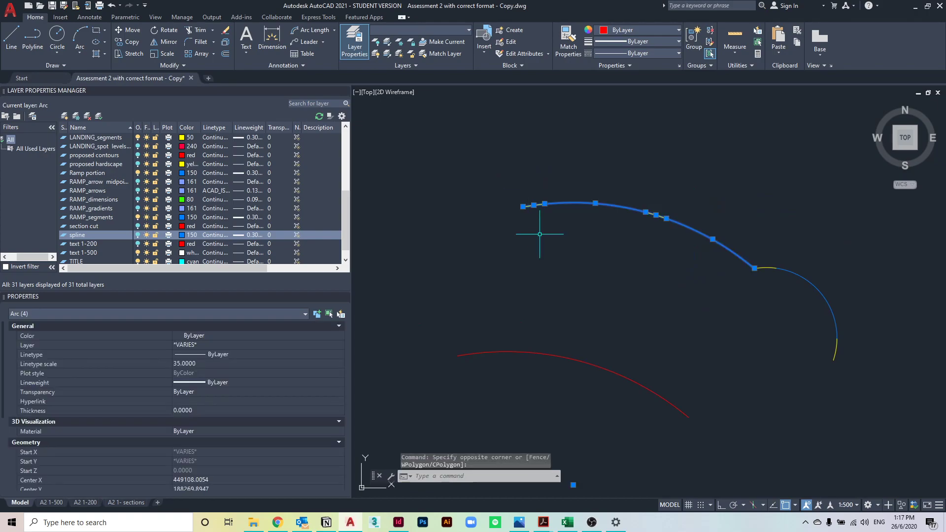
type("group")
key("Return")
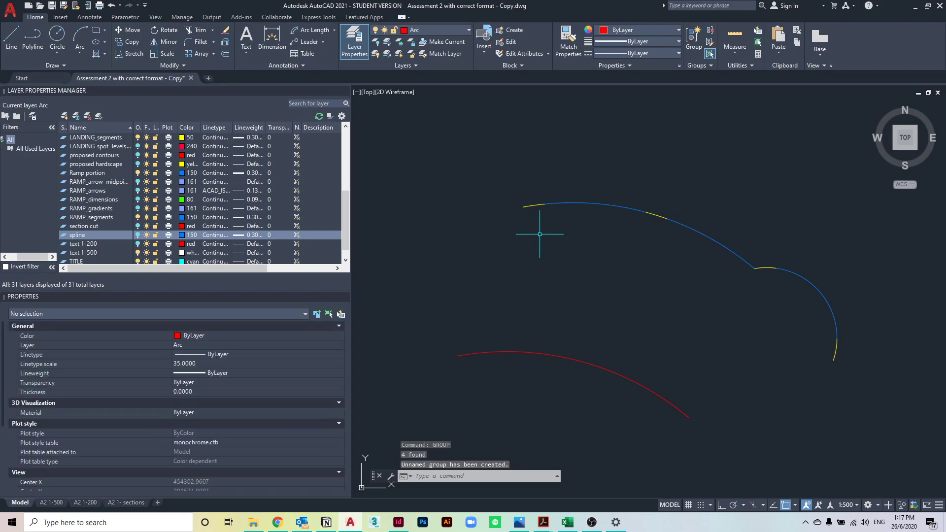
Step: Group the three ramp and landing segments of the small arc
left_click(868, 355)
left_click(776, 261)
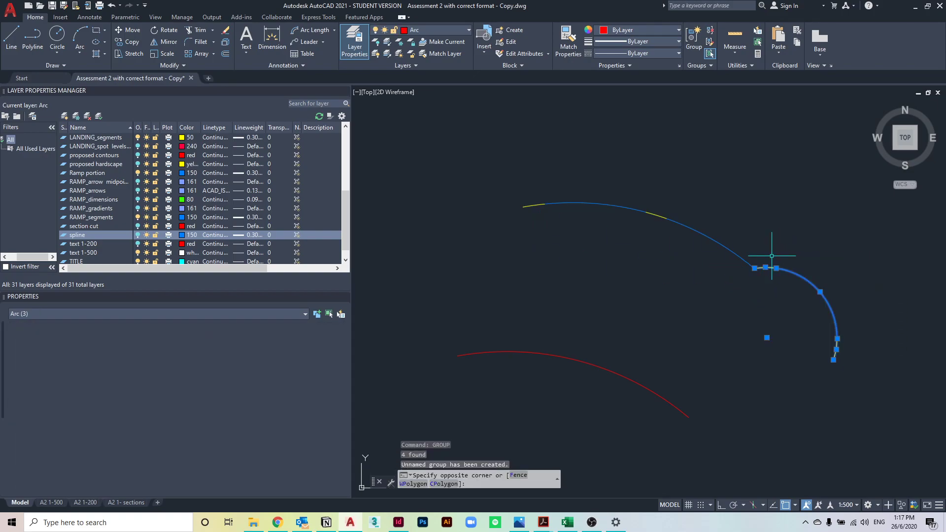
type("group")
key("Return")
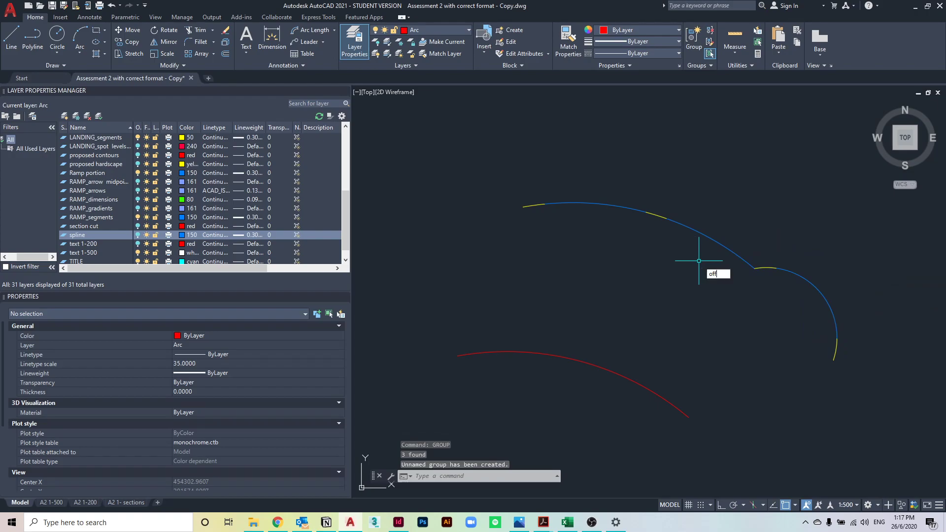
Step: Offset the long arc's four ramp and landing segments outward to the north by 2000
type("off")
key("Return")
key("Return")
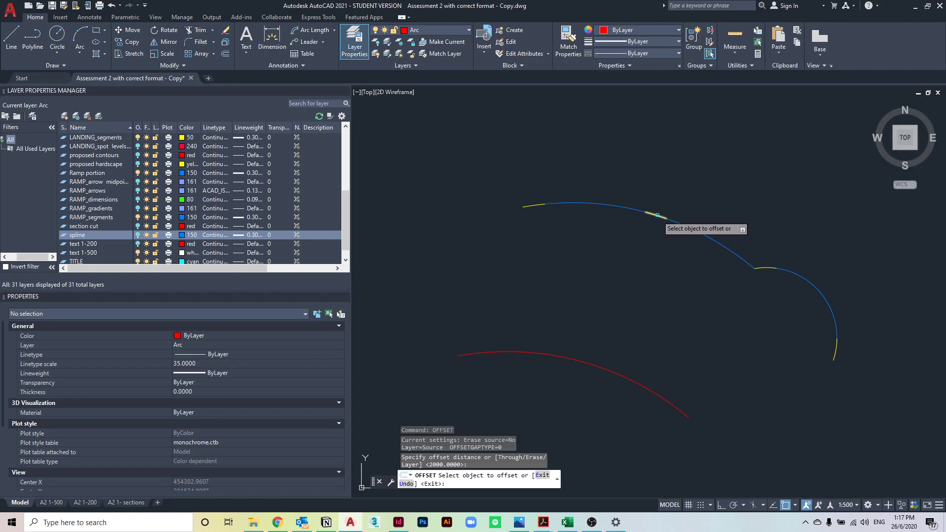
left_click(533, 205)
left_click(523, 179)
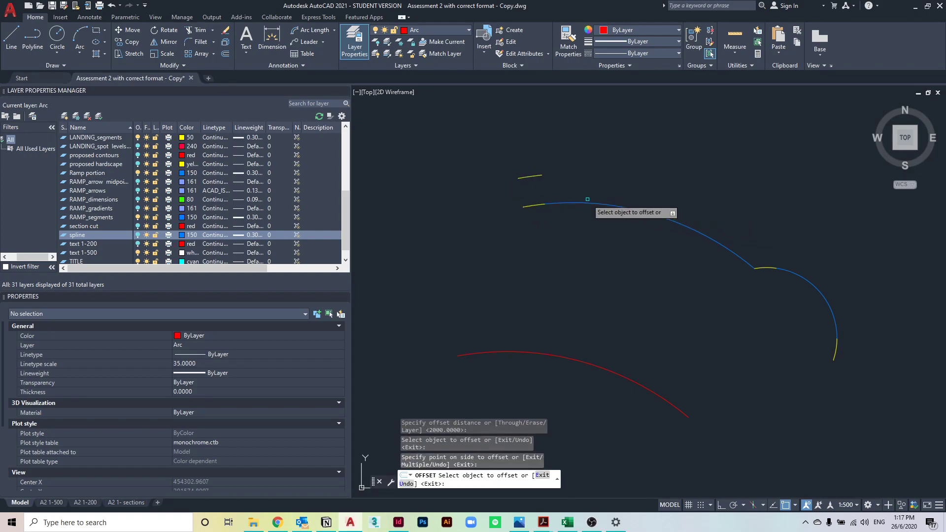
left_click(586, 200)
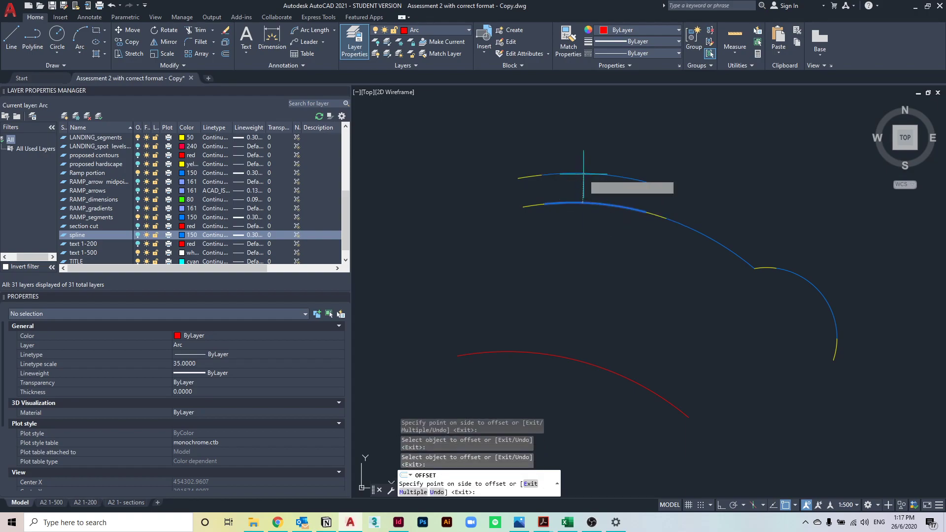
left_click(656, 206)
left_click(690, 228)
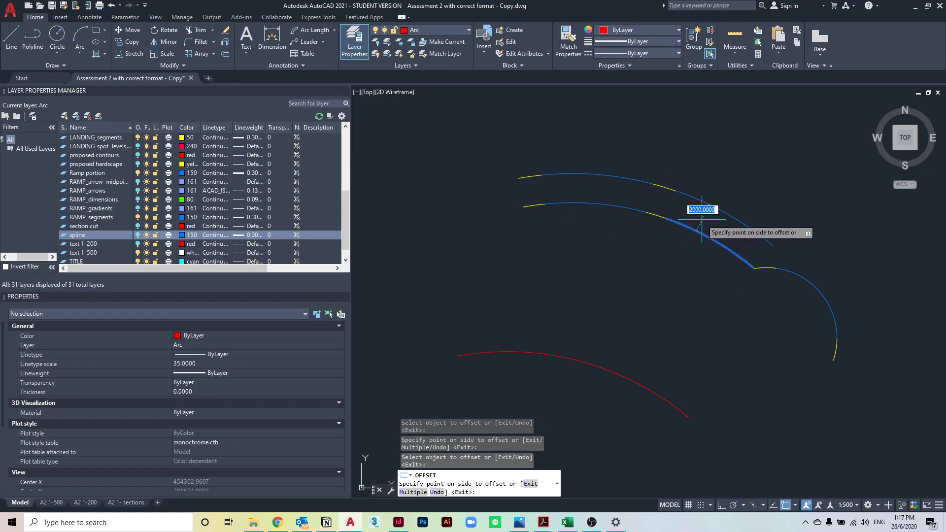
left_click(712, 209)
Step: Offset the small arc's three ramp and landing segments to the outer side by 2000, and finish the Offset command
left_click(763, 269)
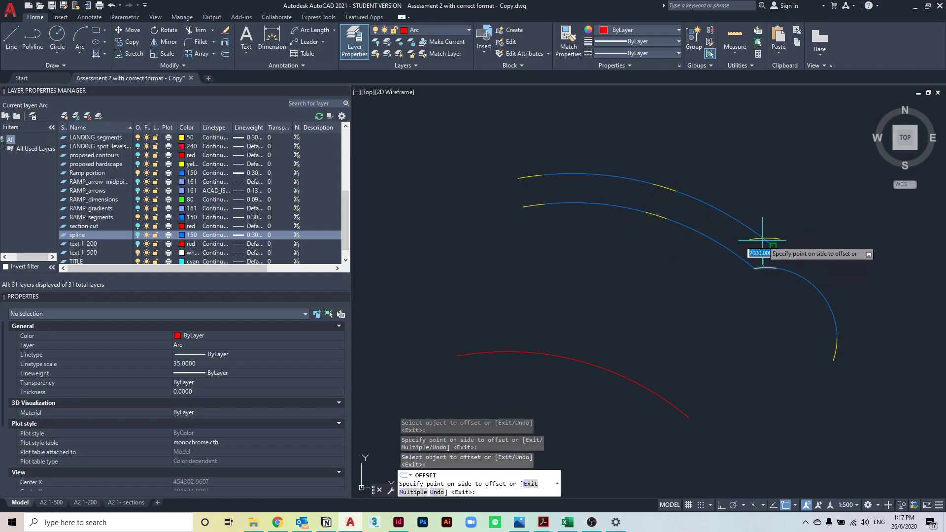
left_click(762, 247)
left_click(814, 287)
left_click(842, 261)
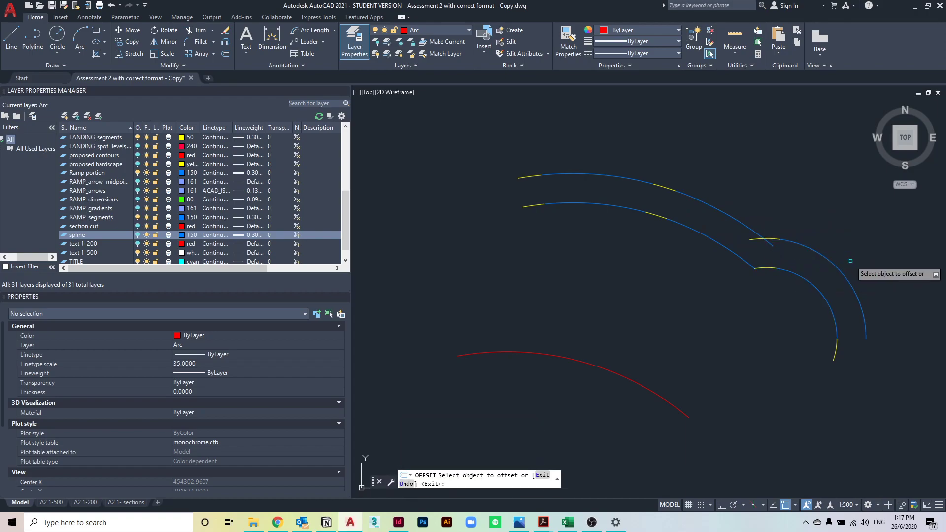
left_click(836, 349)
left_click(843, 377)
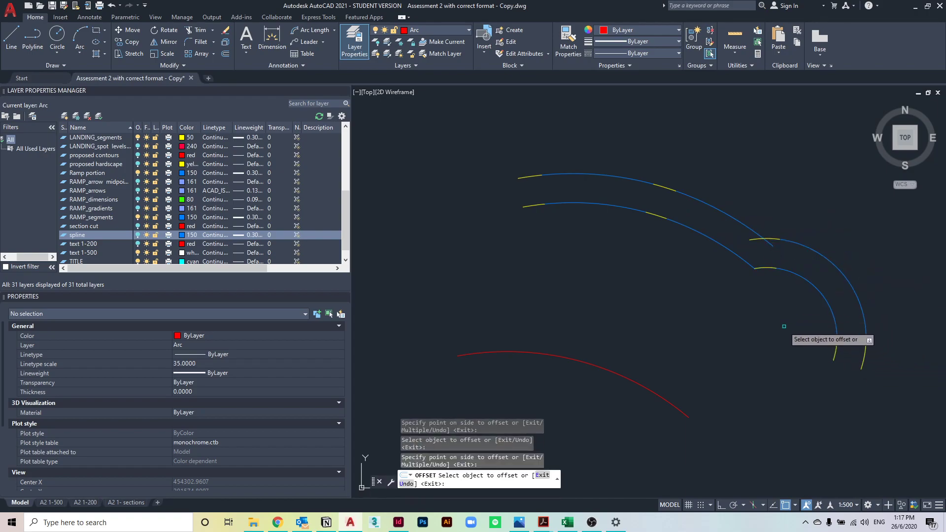
key("Escape")
mouse_move(716, 210)
middle_mouse_down()
mouse_move(641, 215)
mouse_move(661, 196)
middle_mouse_up()
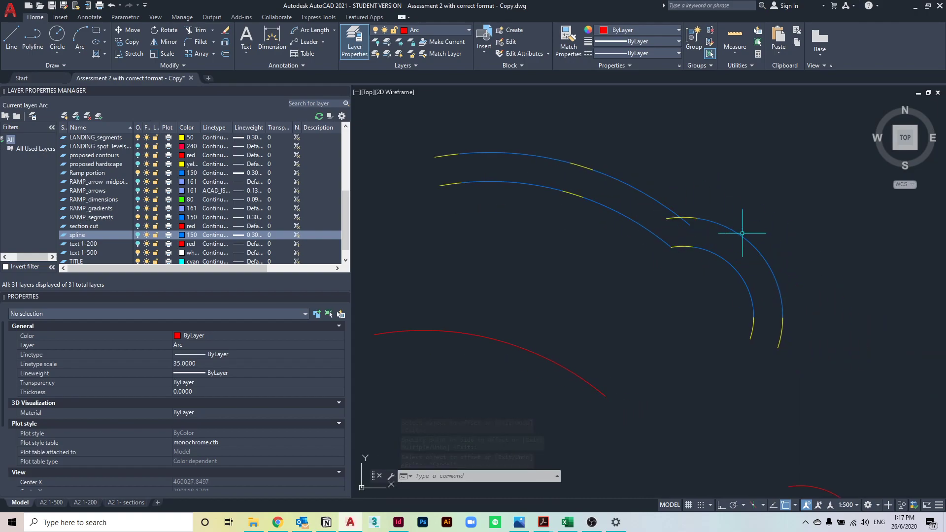
Step: Examine how the ramp and landing segments join along the site plan's existing curved ramp, compared with the new offset arcs
scroll(660, 228, "up", 4)
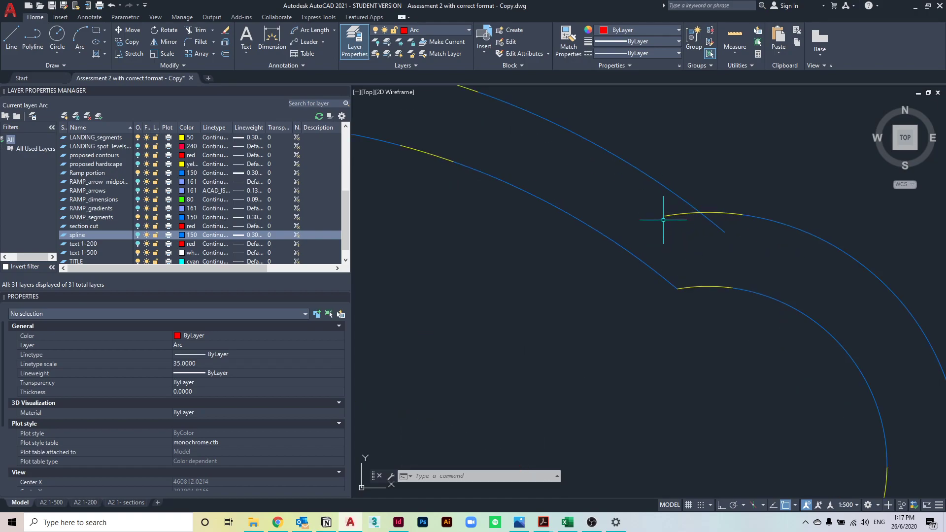
scroll(664, 220, "down", 5)
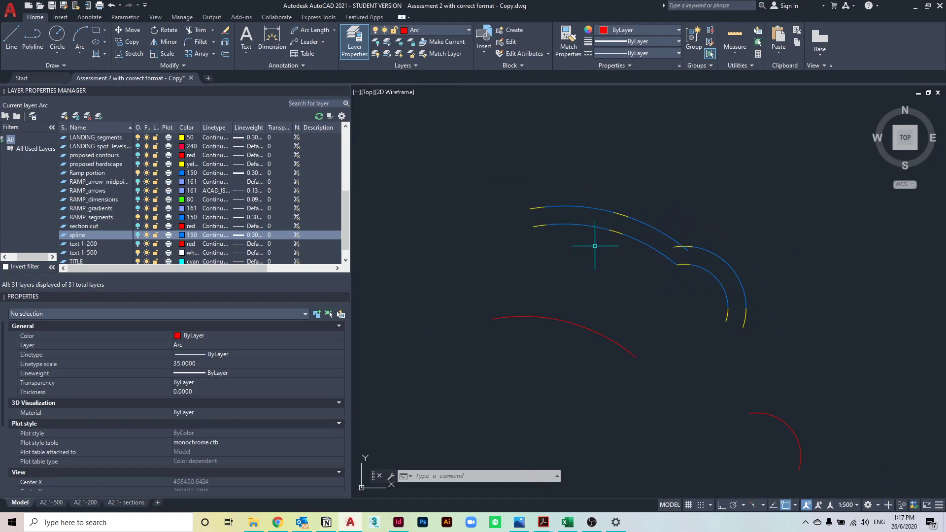
scroll(616, 221, "down", 10)
scroll(495, 219, "down", 4)
middle_click_drag(486, 219, 834, 226)
middle_click_drag(574, 275, 526, 190)
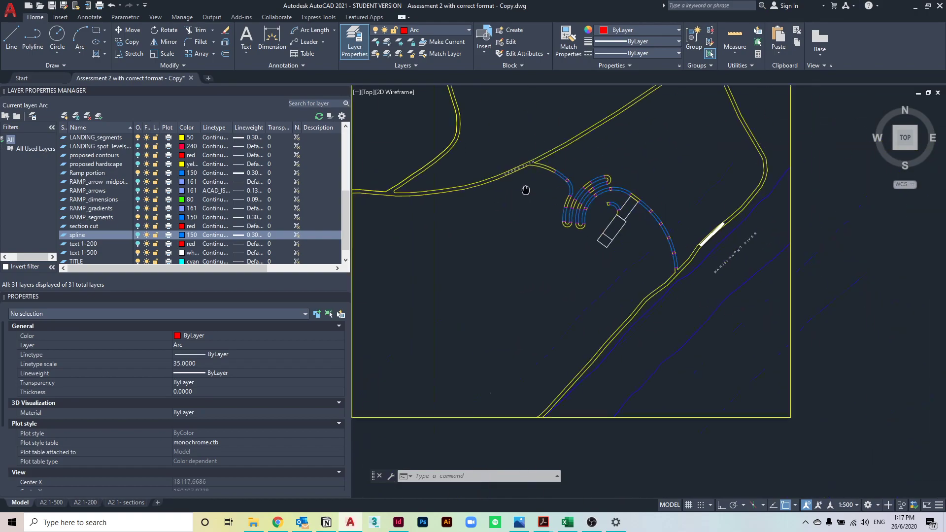
scroll(715, 232, "up", 4)
scroll(654, 218, "up", 3)
scroll(554, 219, "up", 2)
scroll(584, 231, "up", 3)
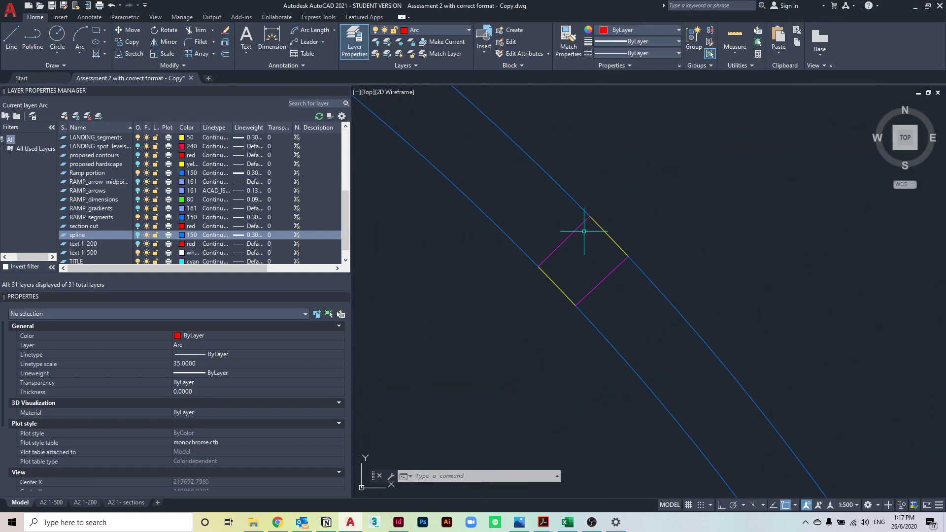
middle_click_drag(557, 270, 487, 144)
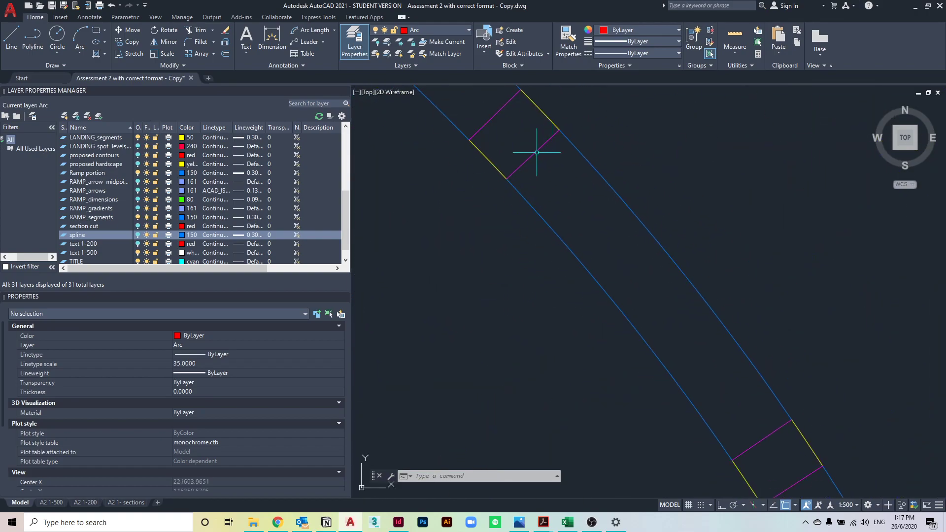
scroll(658, 344, "down", 2)
middle_click_drag(658, 343, 559, 195)
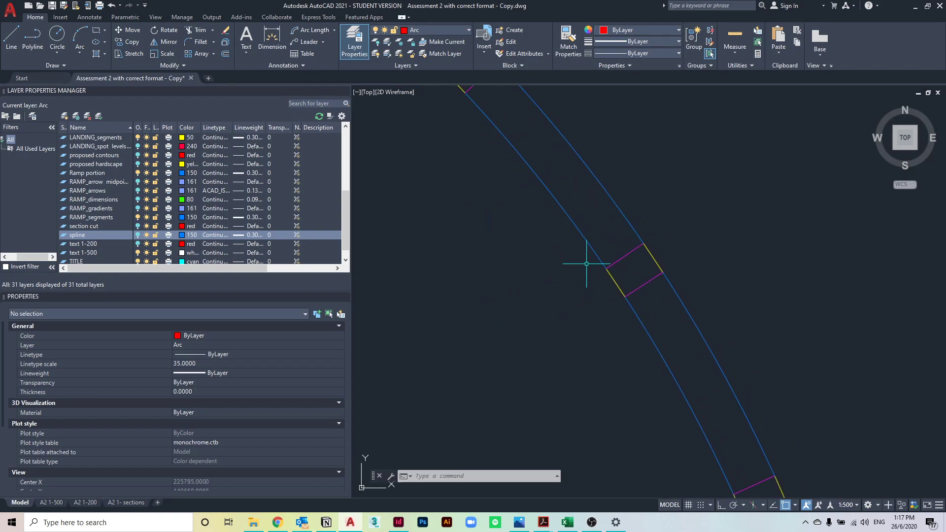
scroll(623, 243, "down", 5)
scroll(696, 181, "down", 2)
mouse_move(751, 128)
middle_mouse_down()
mouse_move(713, 160)
mouse_move(598, 222)
mouse_move(419, 246)
middle_mouse_up()
scroll(709, 164, "down", 2)
middle_click_drag(783, 212, 527, 224)
scroll(600, 234, "up", 7)
scroll(601, 231, "up", 4)
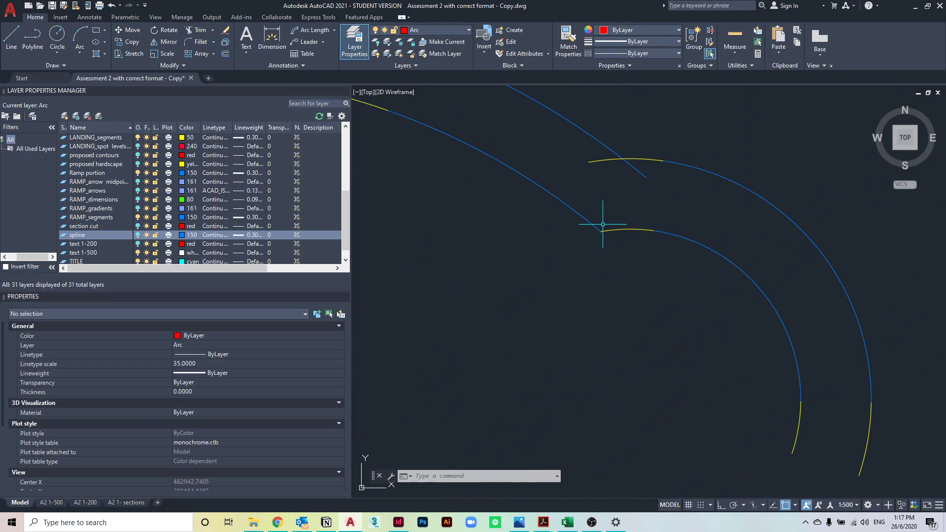
left_click(725, 284)
left_click(661, 158)
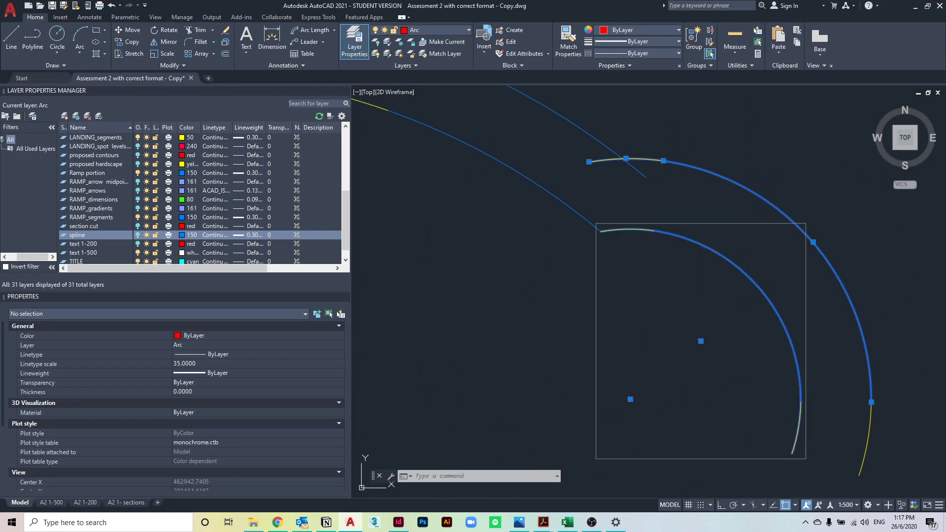
key("Escape")
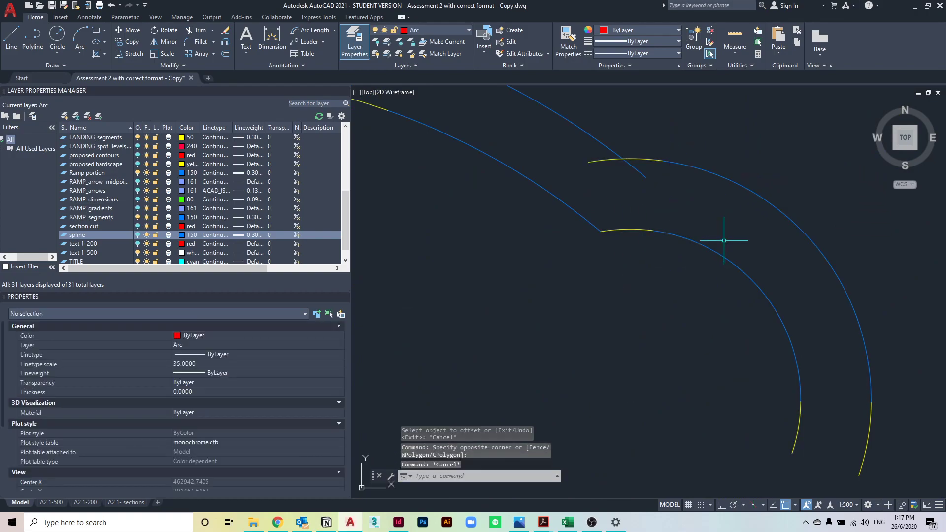
Step: Rotate the small arc's inner group and three outer segments about the inner junction, using Reference to align the outer start with the long outer arc's end
left_click(705, 244)
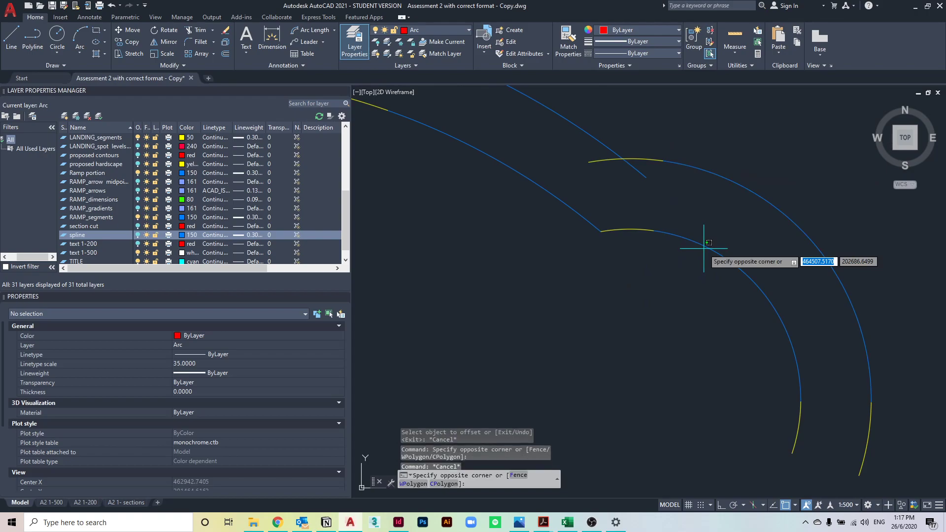
left_click(739, 182)
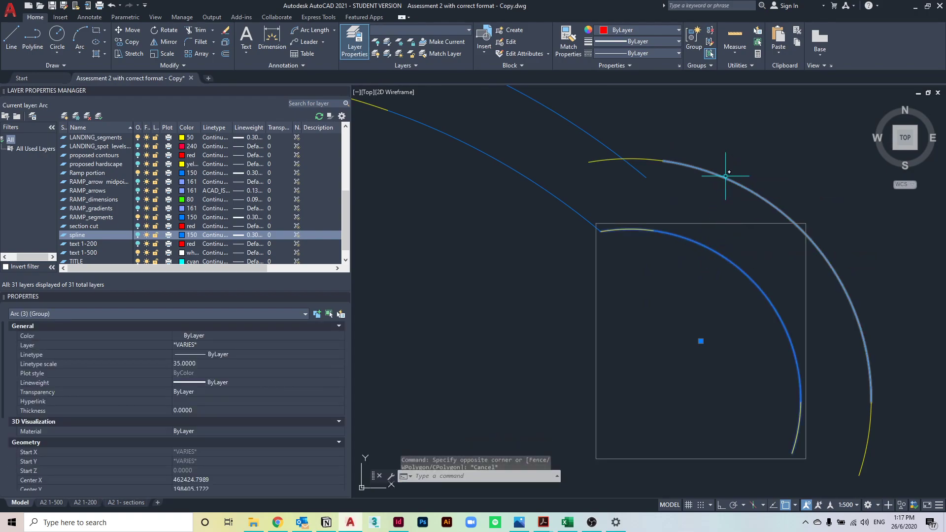
left_click(652, 158)
left_click(866, 432)
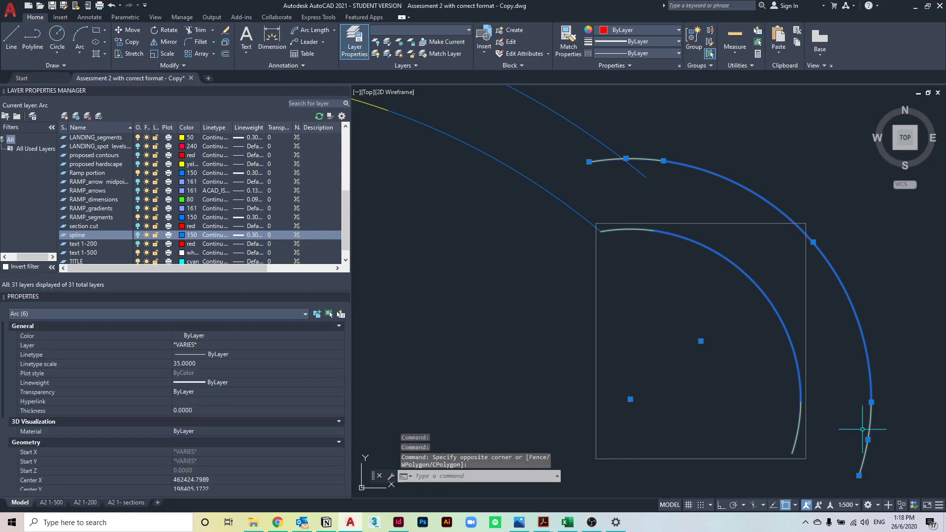
key("Return")
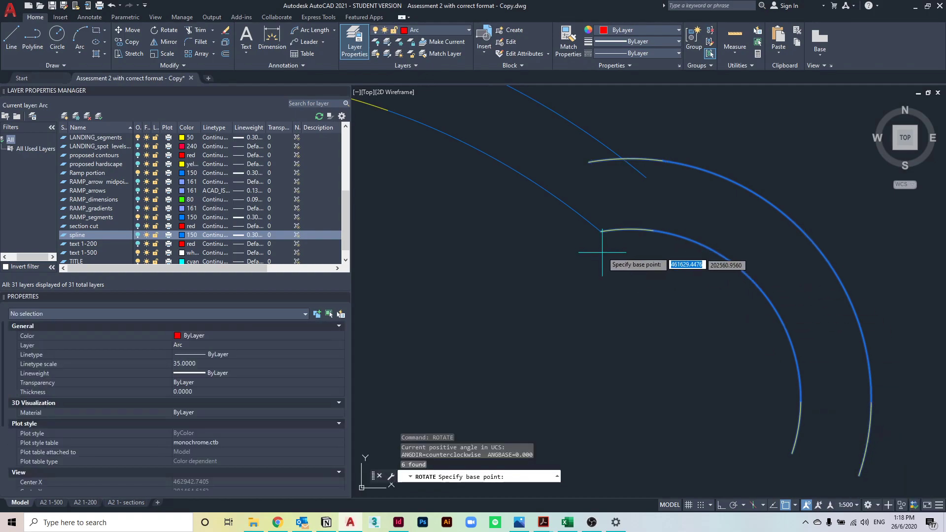
left_click(601, 232)
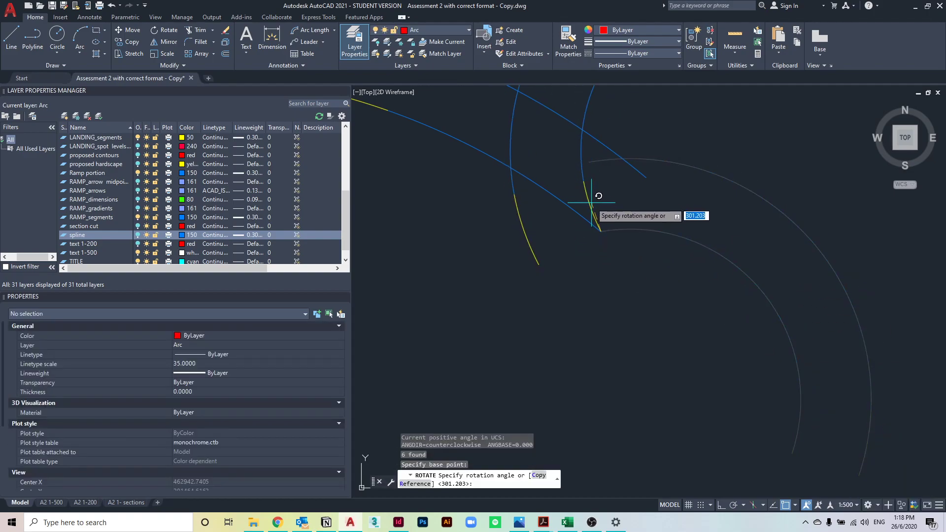
type("r")
key("Return")
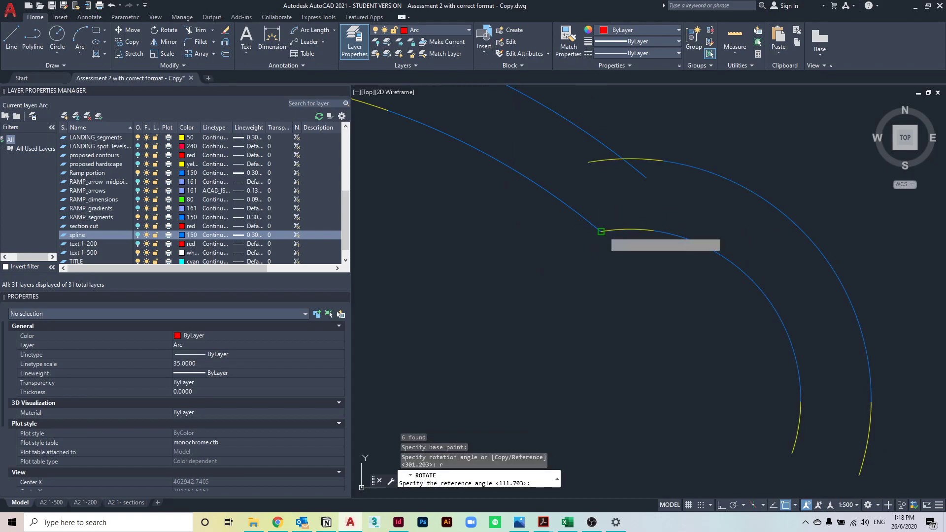
left_click(602, 229)
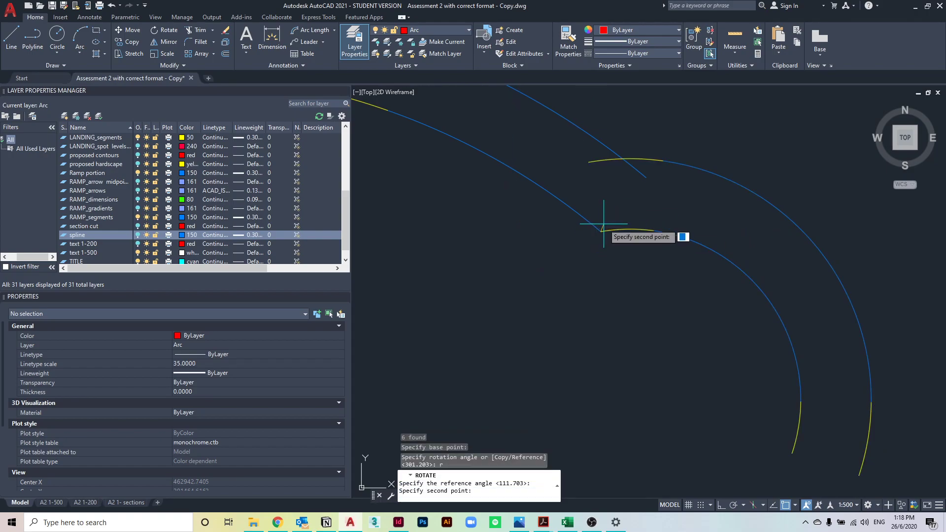
left_click(588, 162)
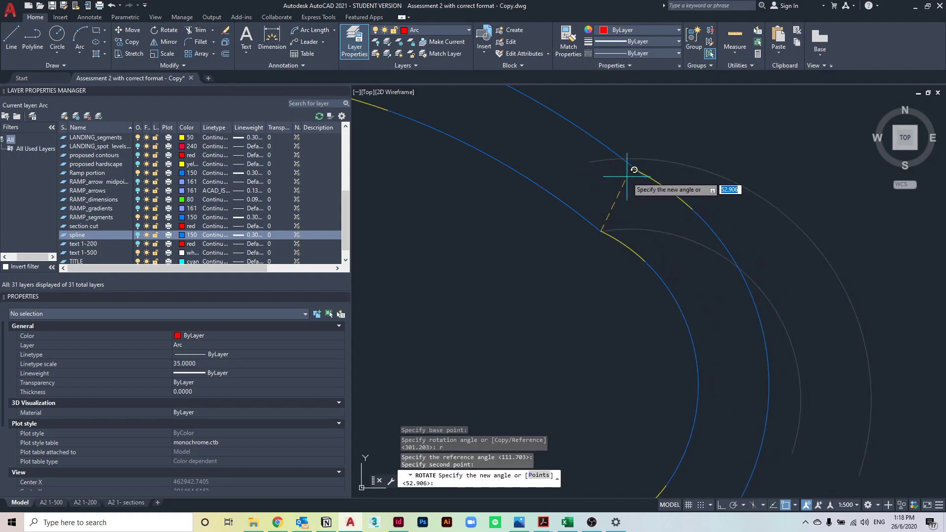
left_click(646, 177)
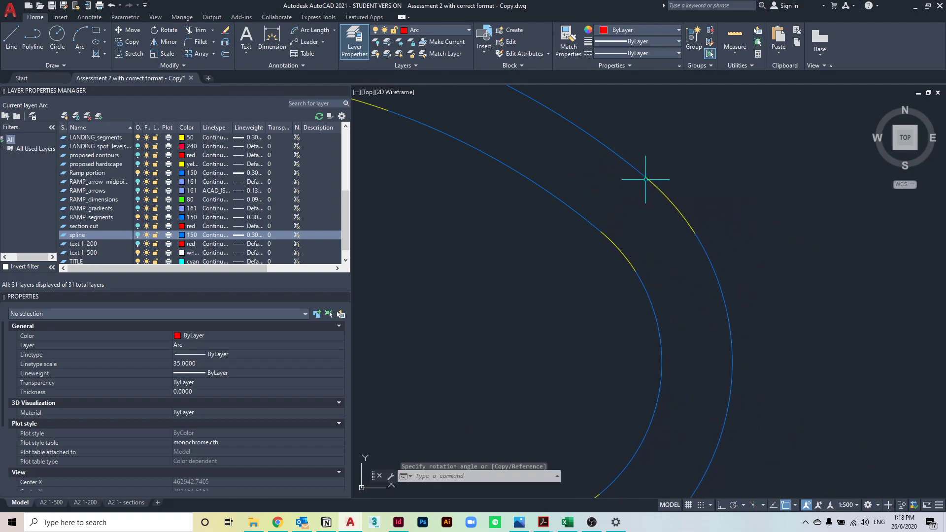
scroll(638, 229, "down", 4)
middle_click_drag(568, 198, 583, 131)
middle_click_drag(569, 165, 577, 200)
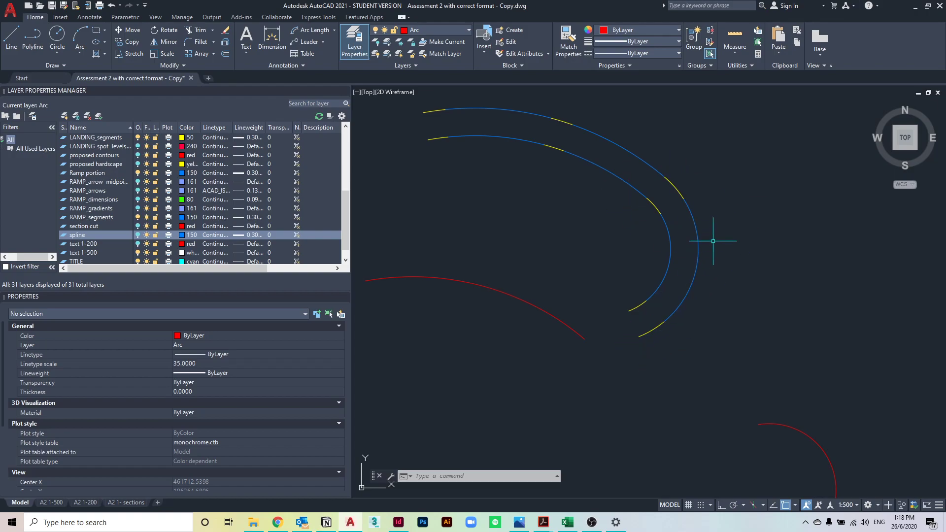
scroll(724, 252, "down", 4)
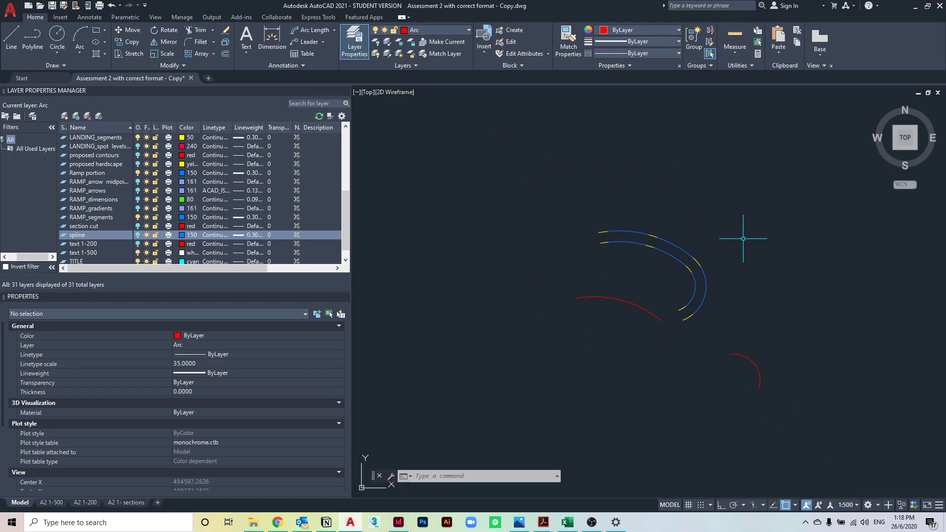
scroll(746, 246, "down", 2)
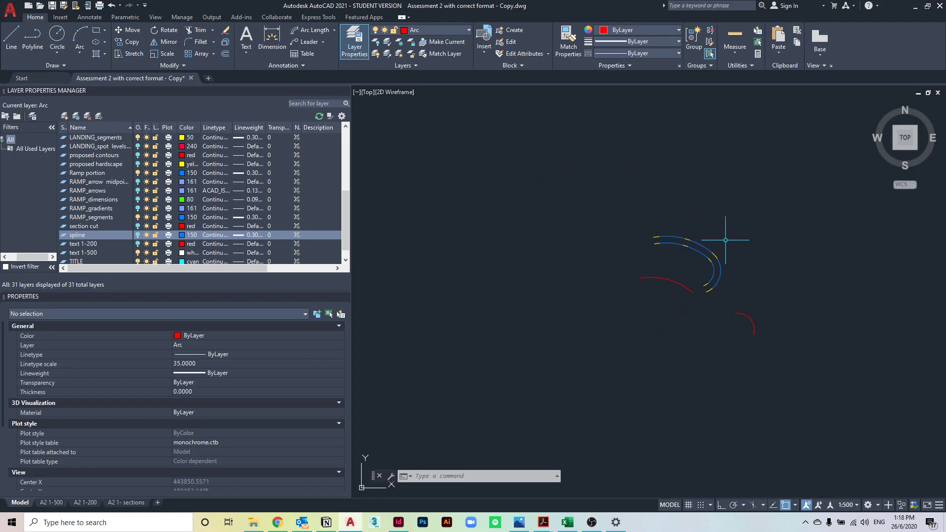
scroll(665, 243, "up", 6)
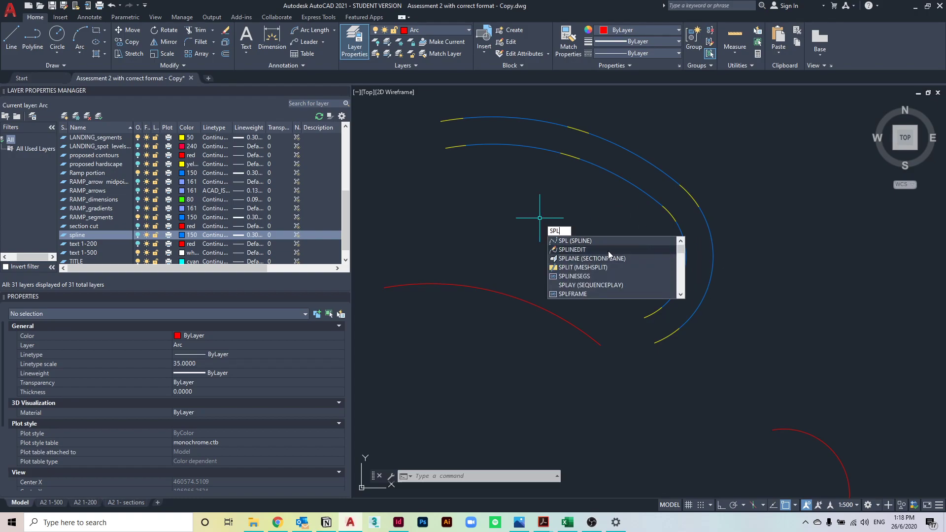
left_click(592, 240)
left_click(446, 147)
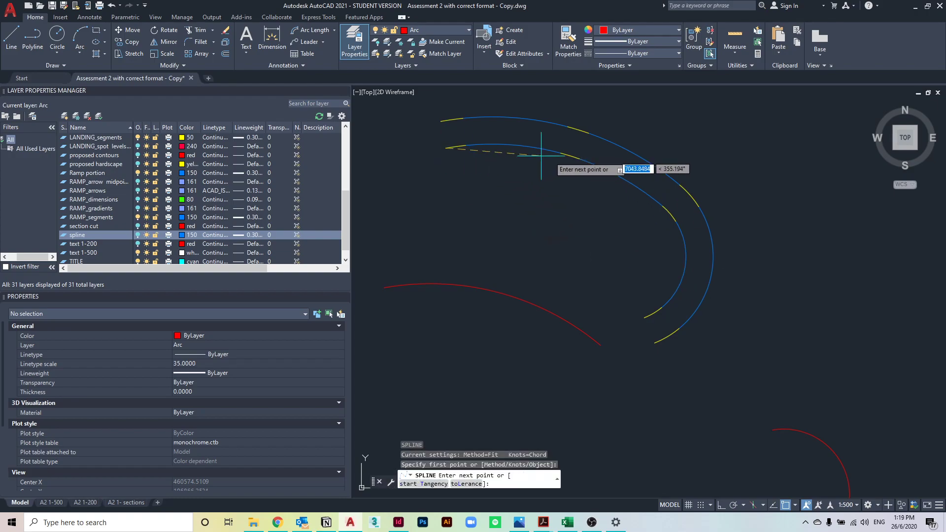
left_click(663, 206)
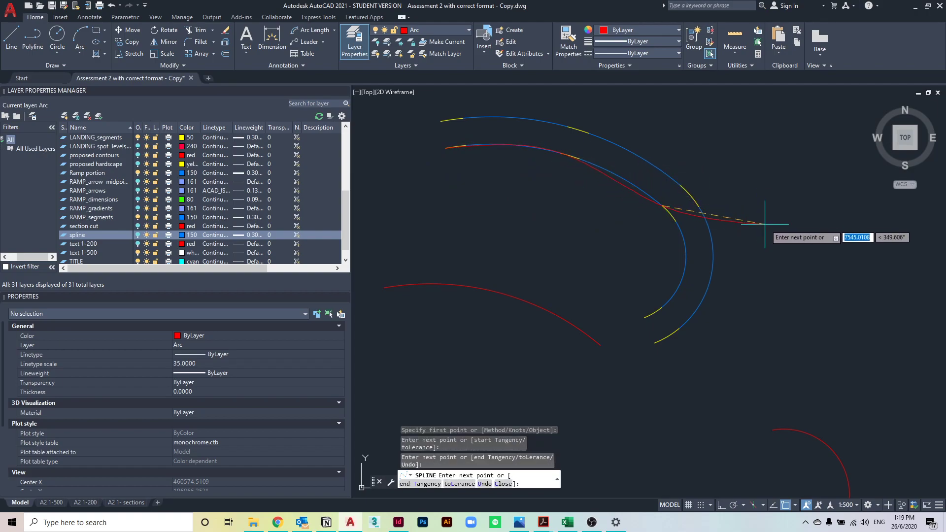
key("Escape")
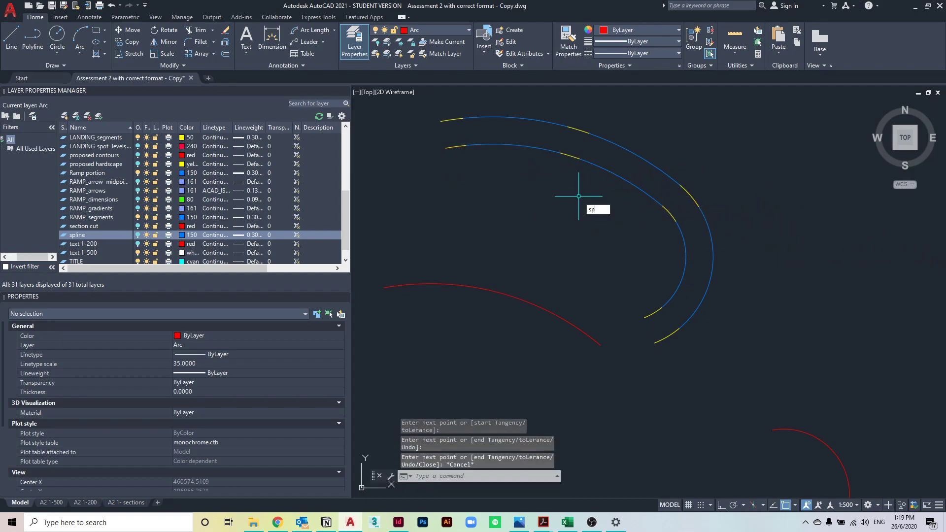
Step: Try to draw a freehand spline from the inner path's west end toward the southeast, with object snap off after the first point
type("sp")
key("Return")
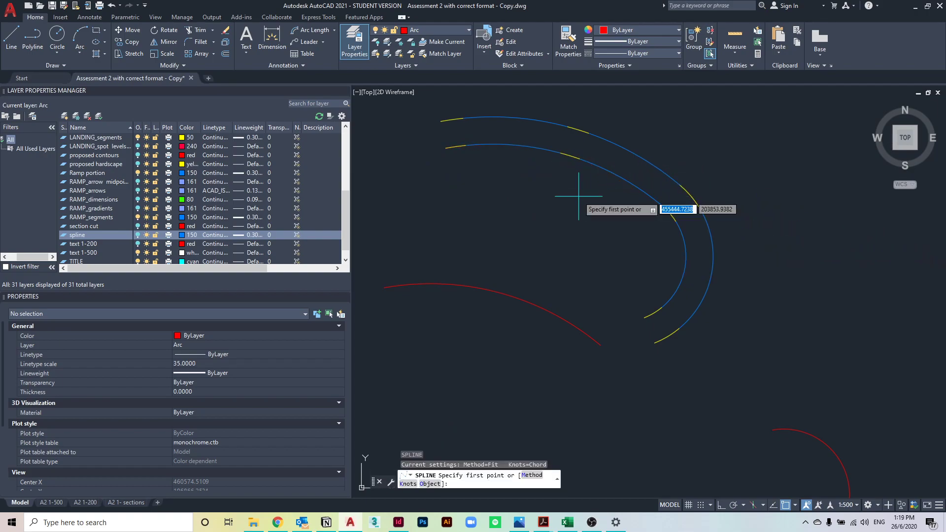
left_click(445, 148)
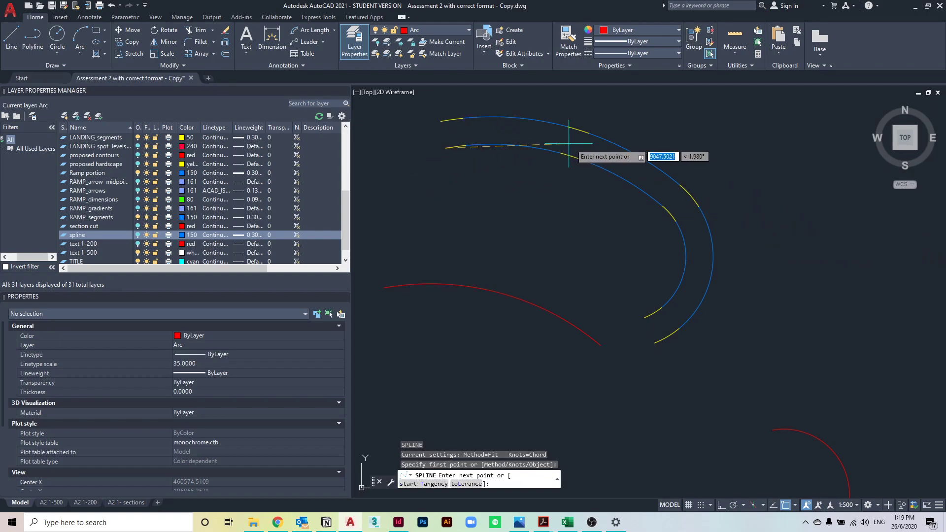
key("F3")
left_click(603, 162)
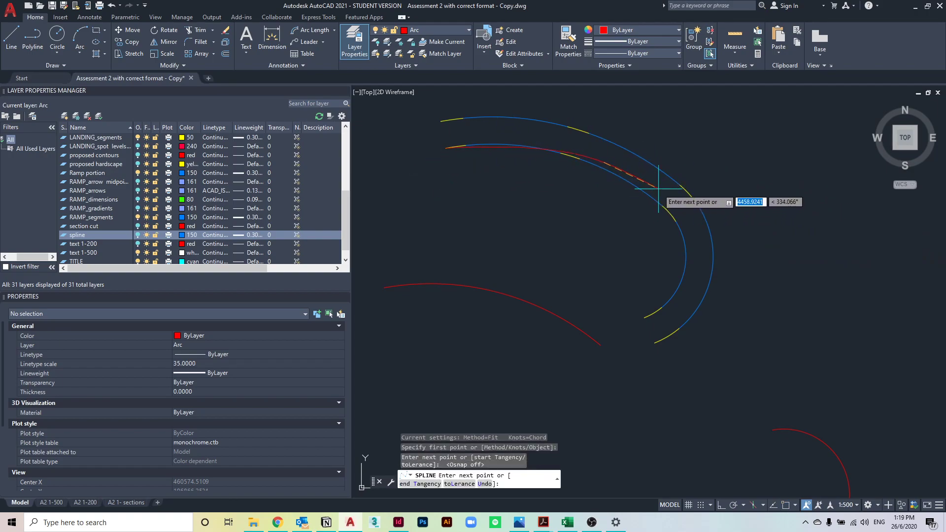
left_click(660, 190)
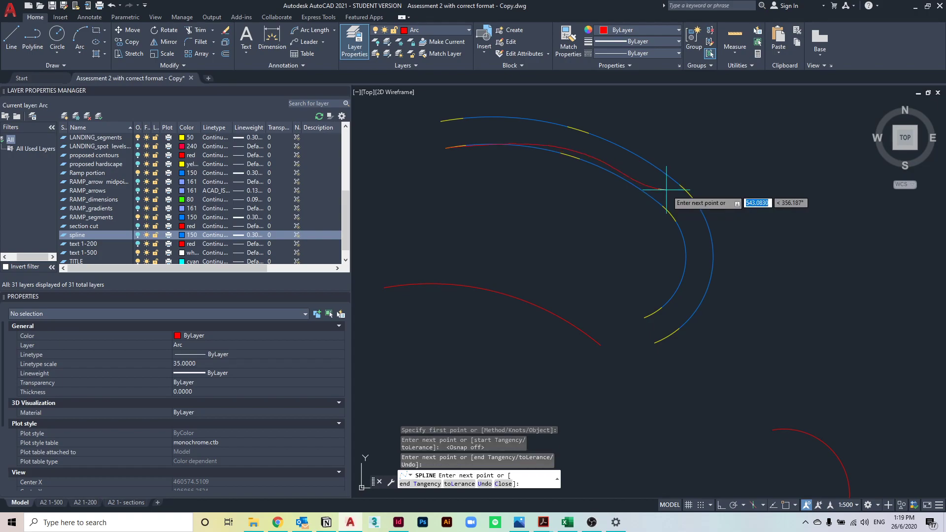
left_click(750, 258)
left_click(802, 321)
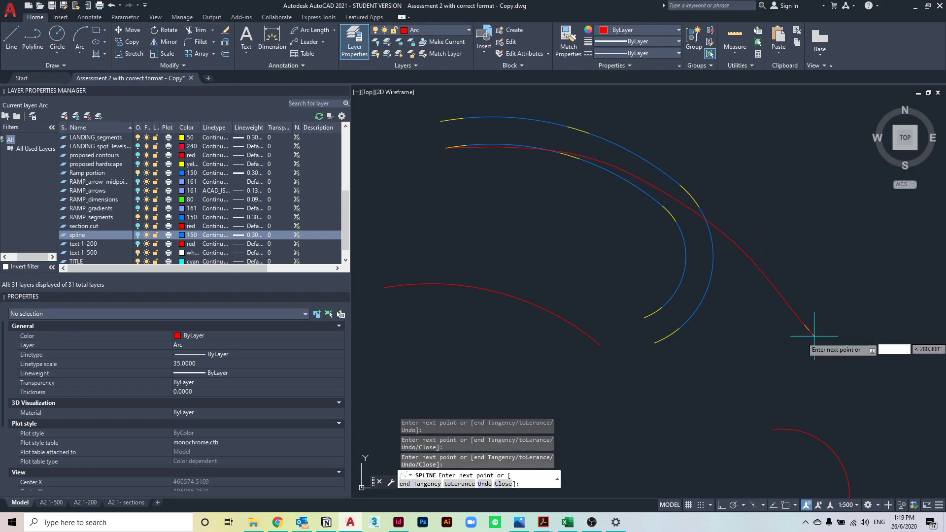
key("Escape")
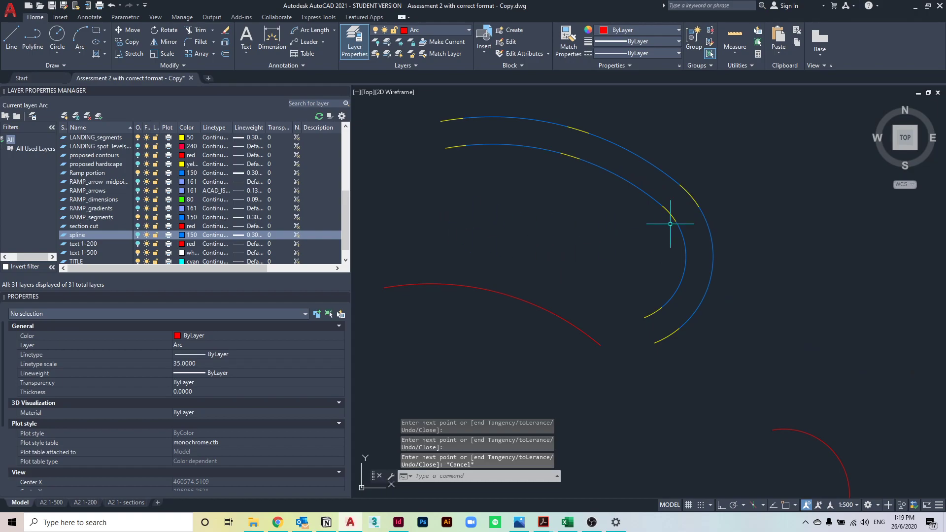
scroll(697, 231, "down", 2)
middle_click_drag(697, 240, 732, 292)
scroll(678, 238, "down", 2)
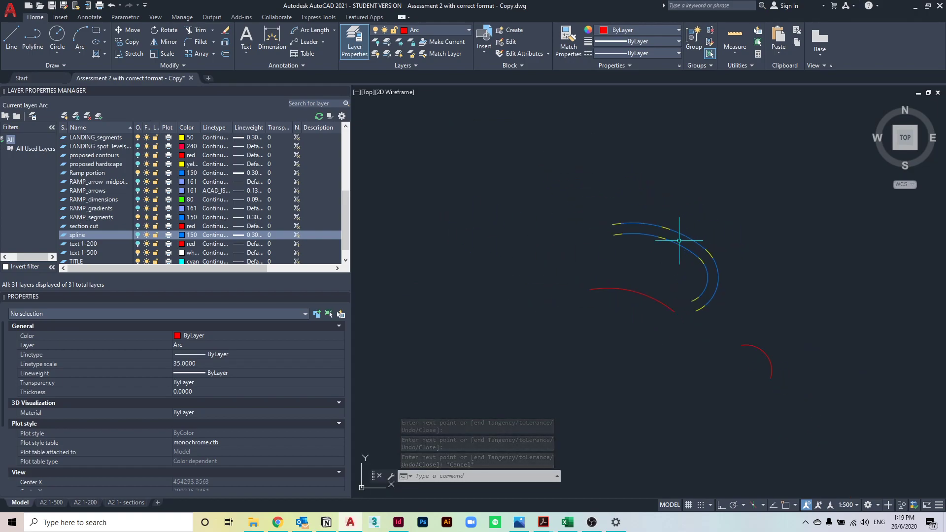
middle_click_drag(663, 241, 607, 225)
scroll(620, 241, "up", 4)
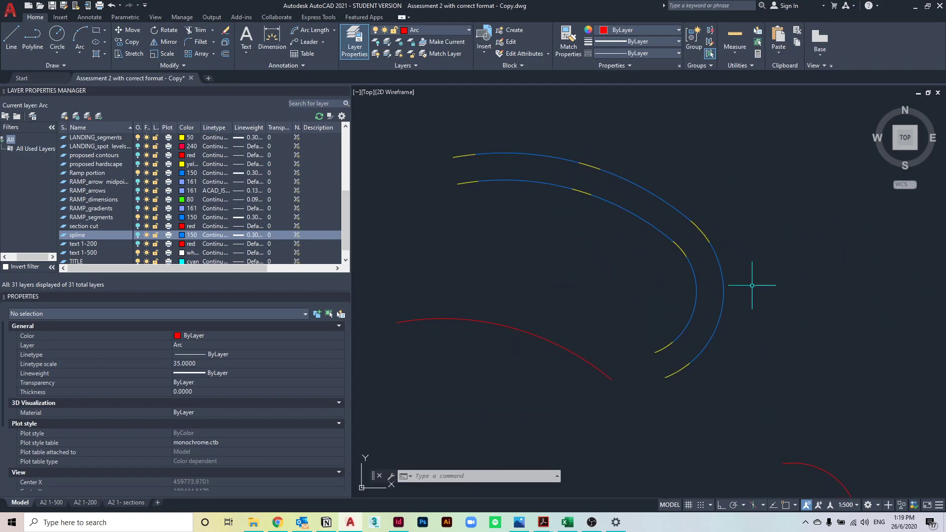
scroll(749, 238, "down", 4)
mouse_move(739, 199)
middle_mouse_down()
mouse_move(728, 184)
mouse_move(737, 171)
middle_mouse_up()
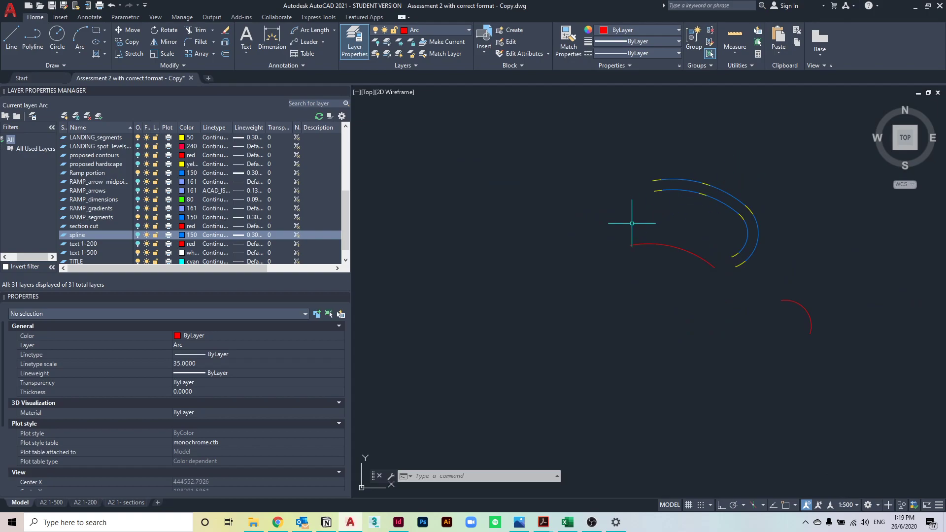
middle_click_drag(734, 254, 800, 262)
scroll(627, 258, "down", 5)
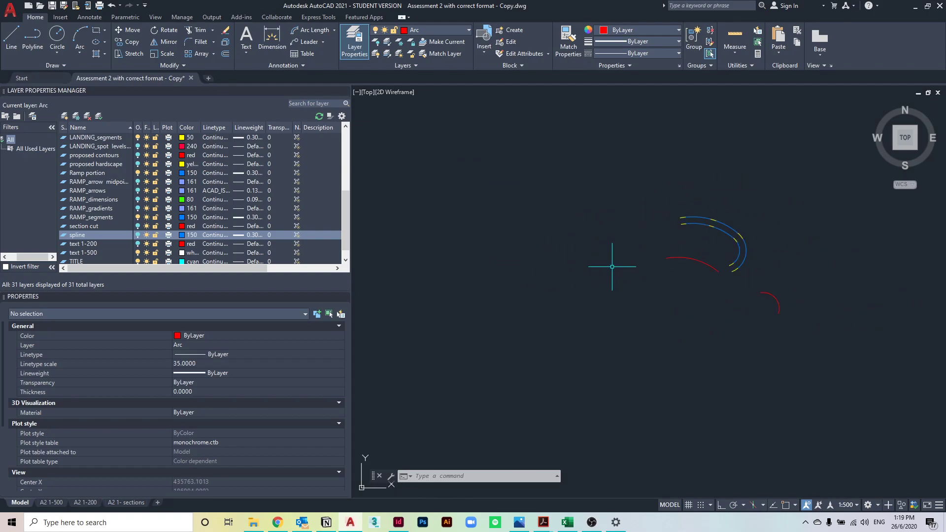
Step: Review the joined ramp and landing arcs beside the source arcs, and compare them with the curved ramps on the site plan
scroll(598, 240, "up", 3)
scroll(436, 313, "up", 2)
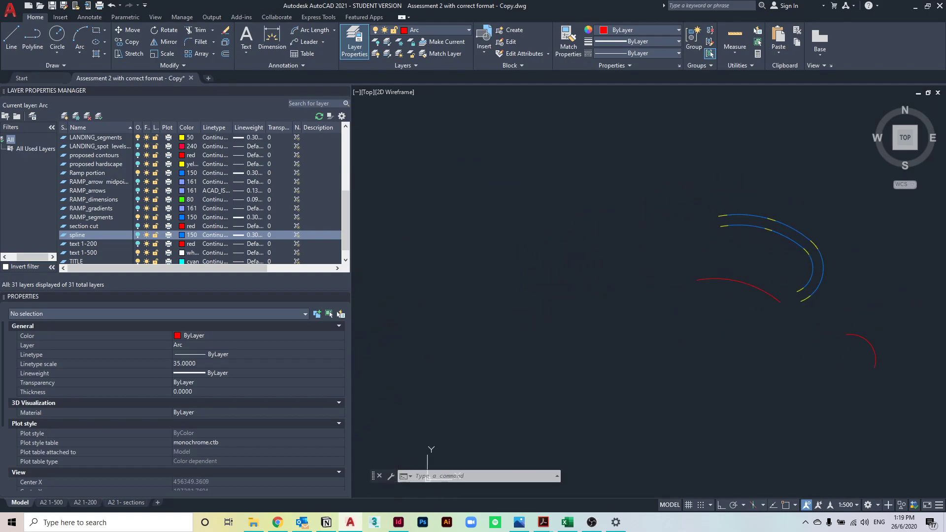
scroll(660, 285, "down", 2)
middle_click_drag(557, 283, 670, 284)
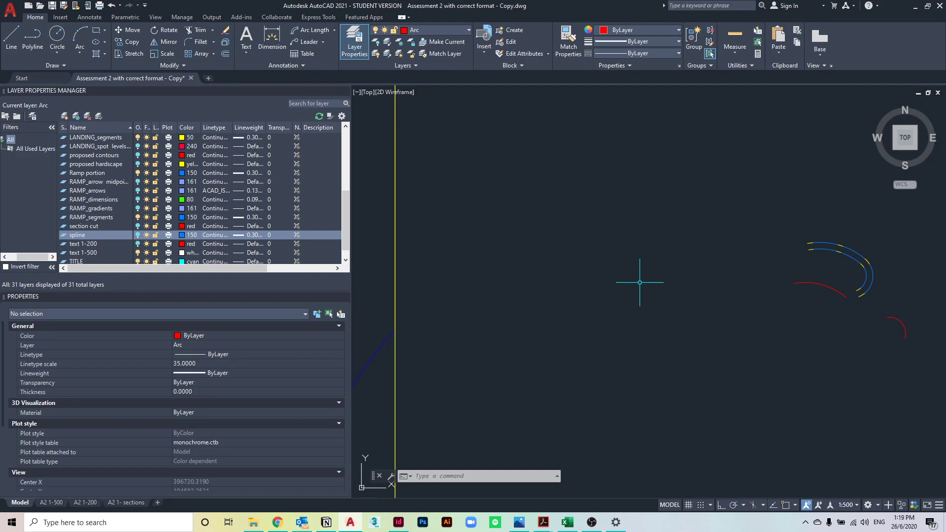
scroll(610, 226, "down", 5)
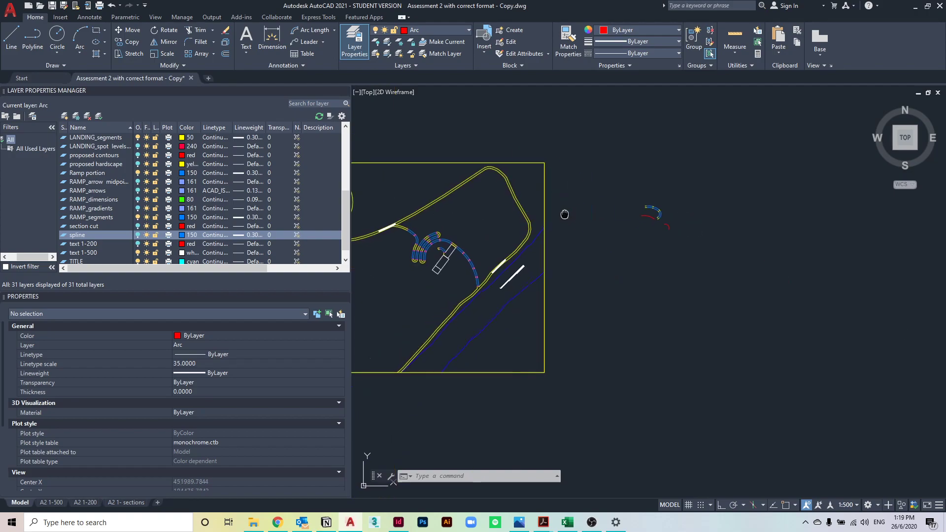
middle_click_drag(586, 193, 584, 198)
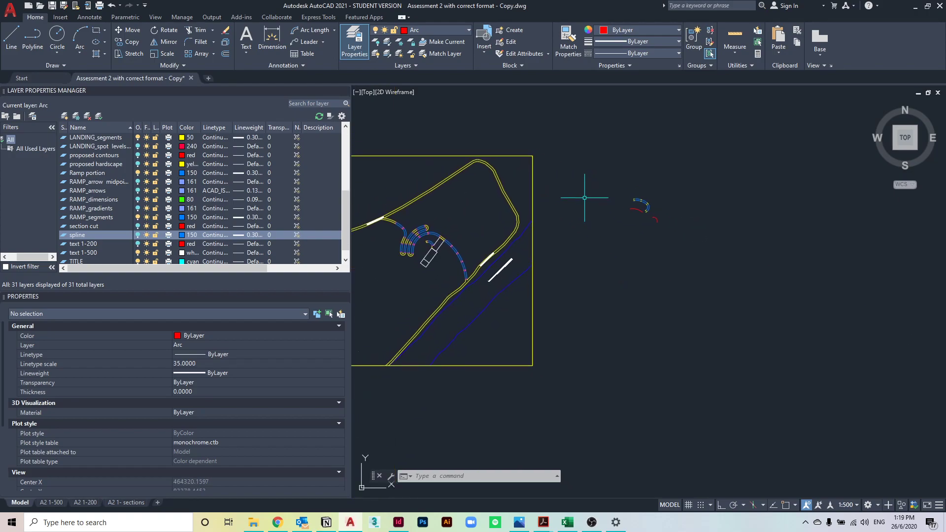
scroll(609, 215, "up", 2)
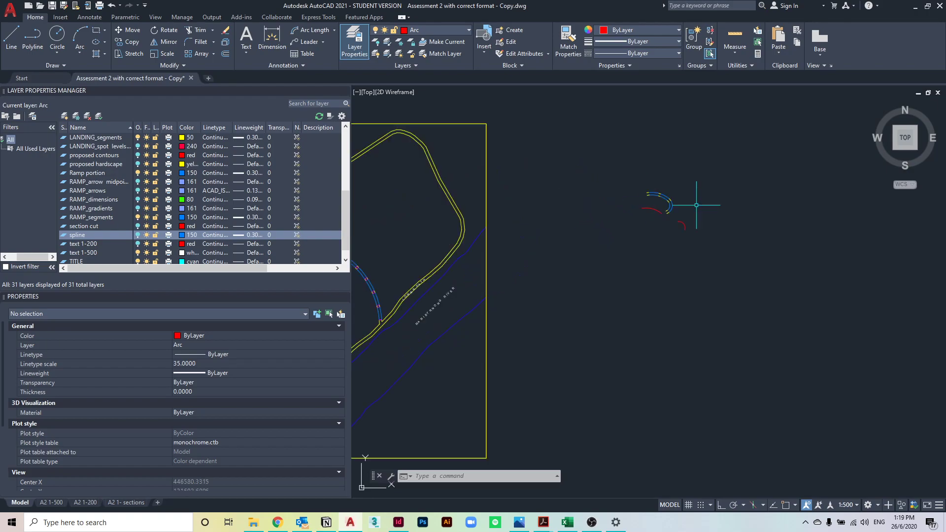
scroll(645, 197, "up", 3)
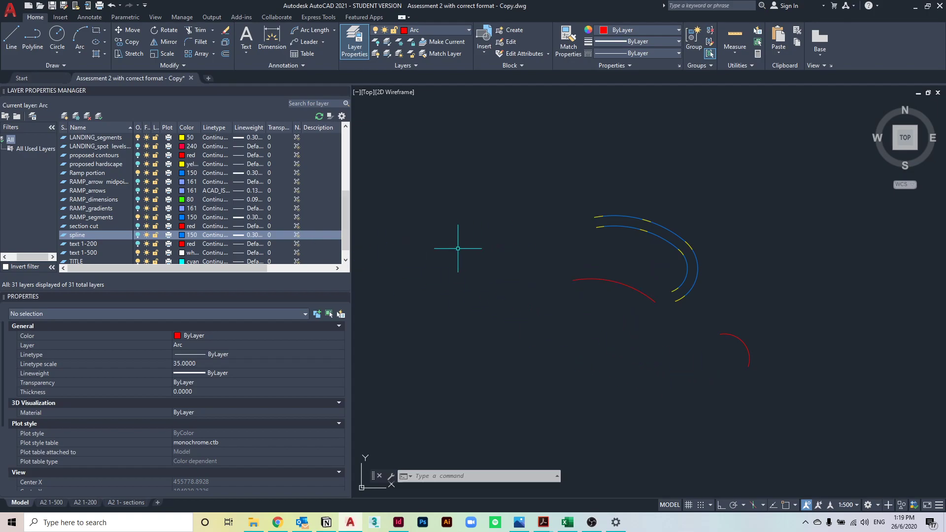
middle_click_drag(582, 339, 589, 277)
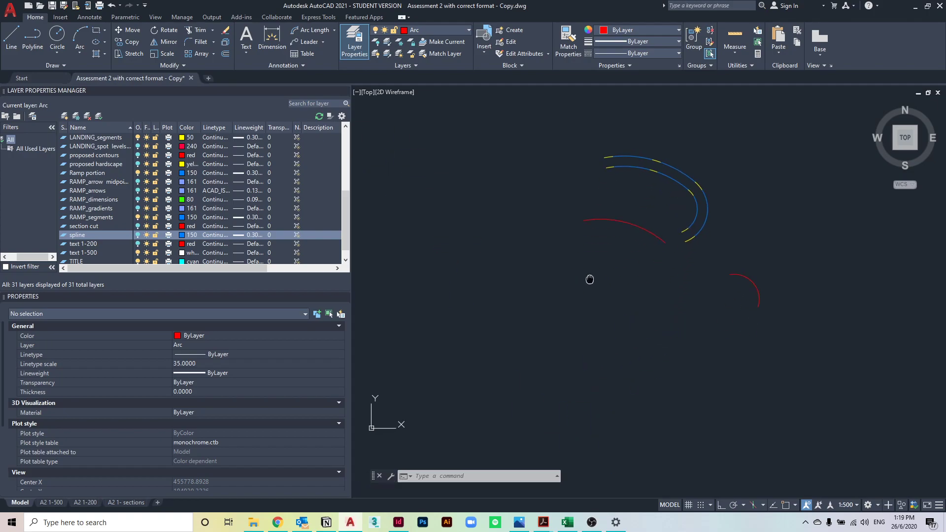